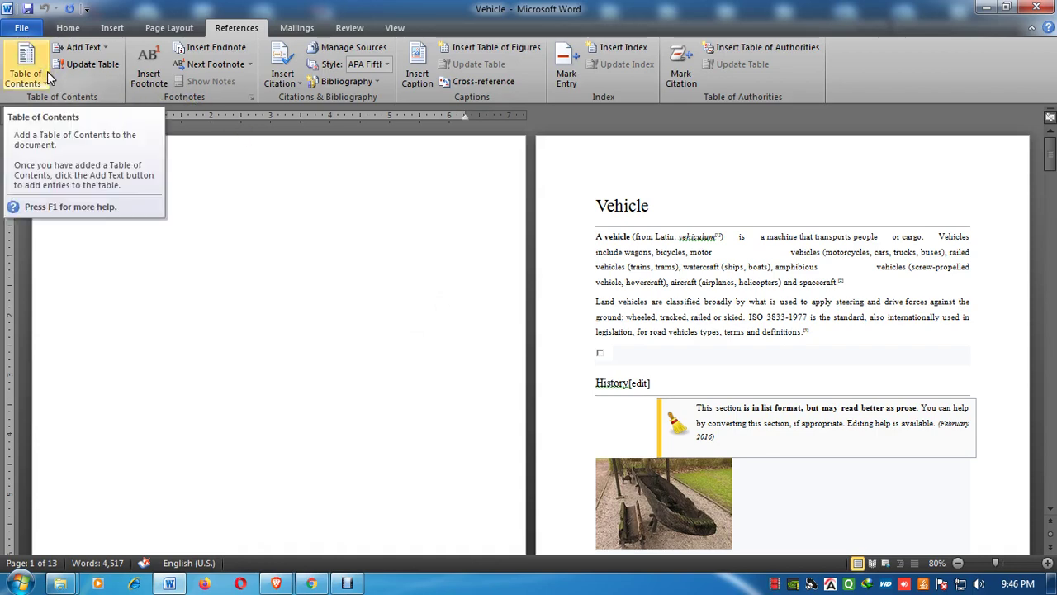
Step: Apply Heading 1 to the Vehicle title and Heading 2 to History
left_click(68, 30)
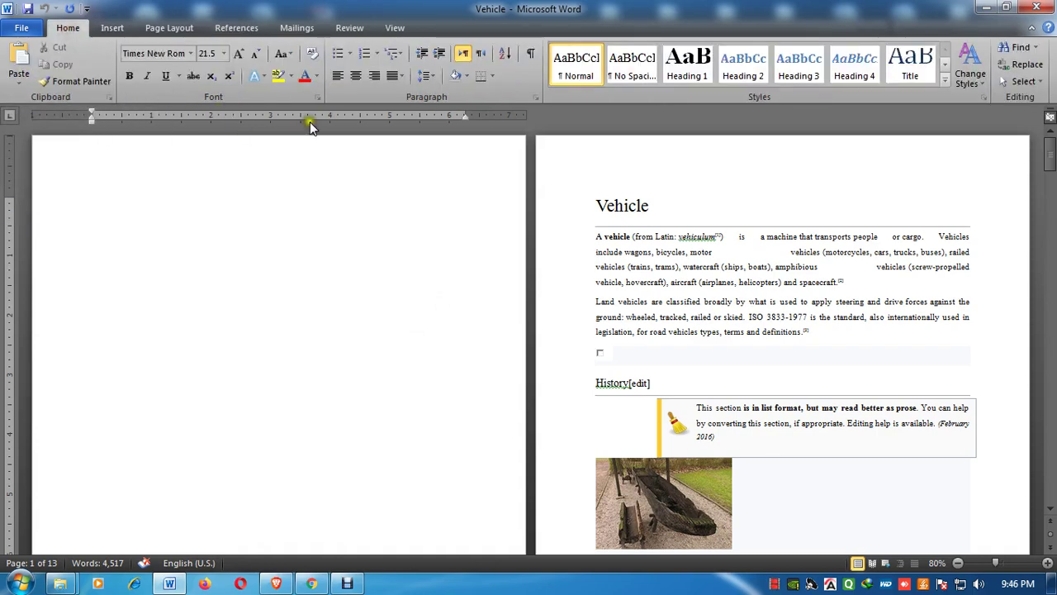
left_click(643, 206)
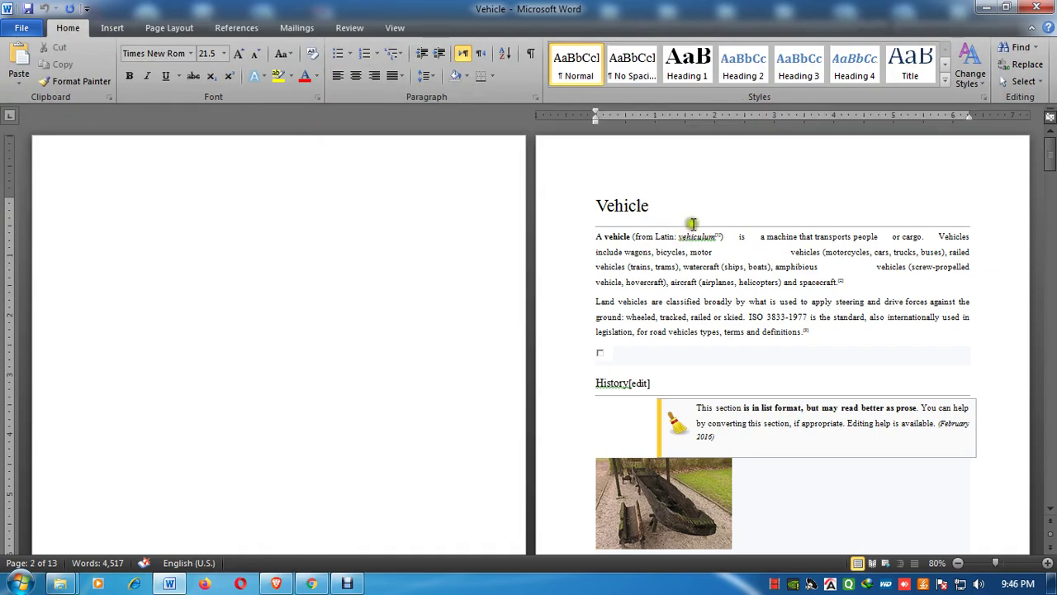
double_click(627, 206)
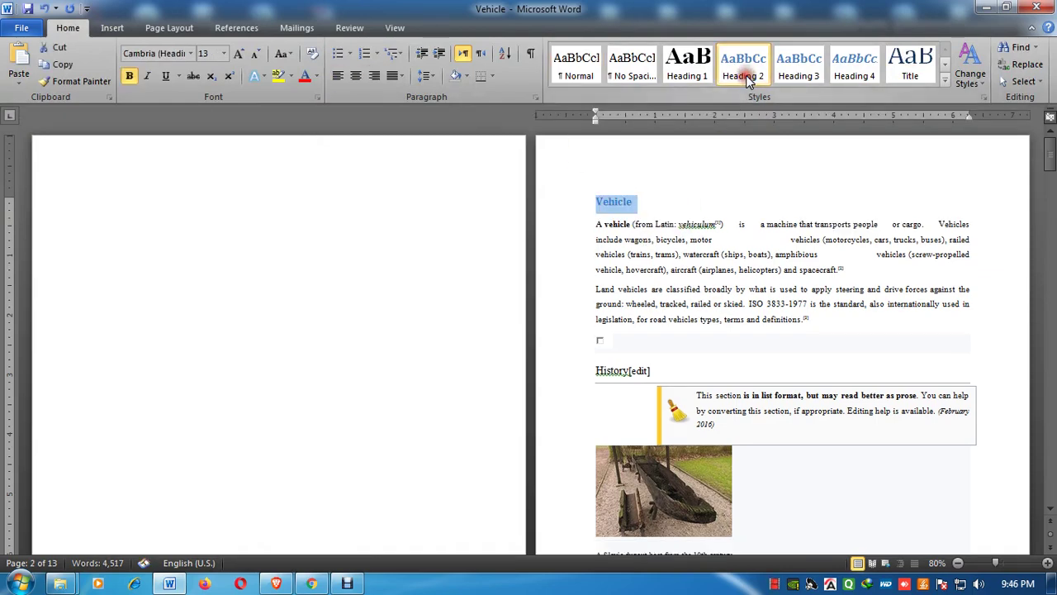
left_click(712, 69)
left_click(697, 165)
scroll(734, 239, "down", 1)
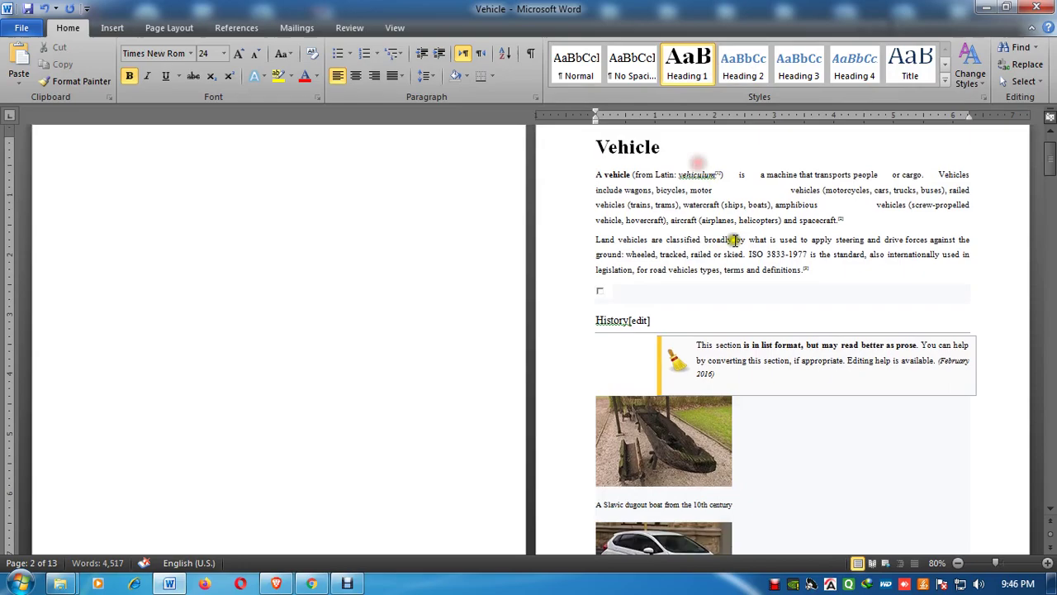
triple_click(630, 320)
left_click(748, 76)
Step: Make Locomotion and Energy source Heading 2 headings
scroll(687, 394, "down", 4)
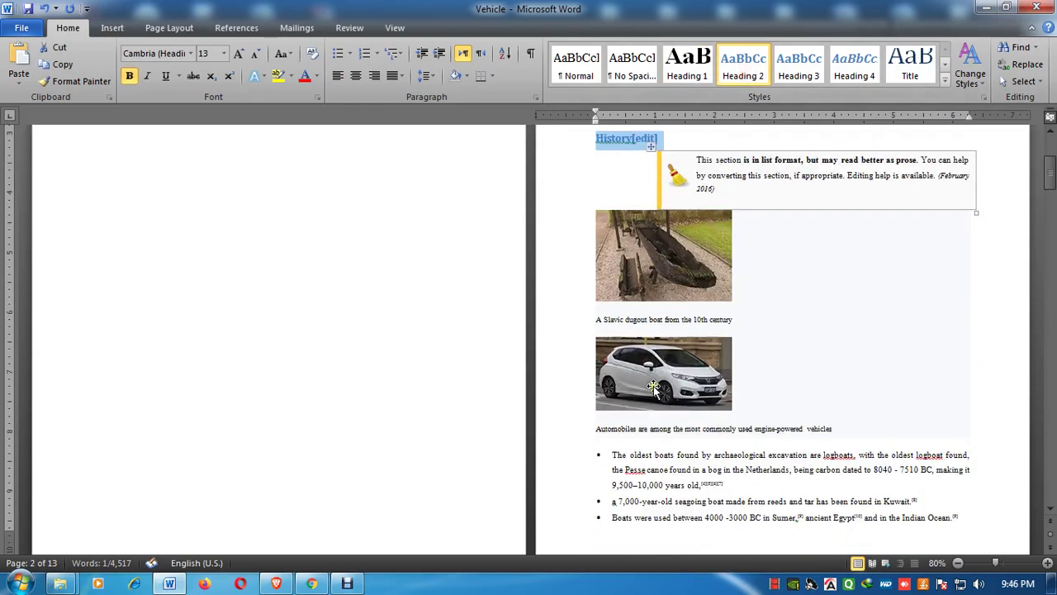
scroll(637, 390, "down", 6)
scroll(499, 378, "down", 6)
scroll(406, 401, "down", 6)
scroll(406, 401, "down", 5)
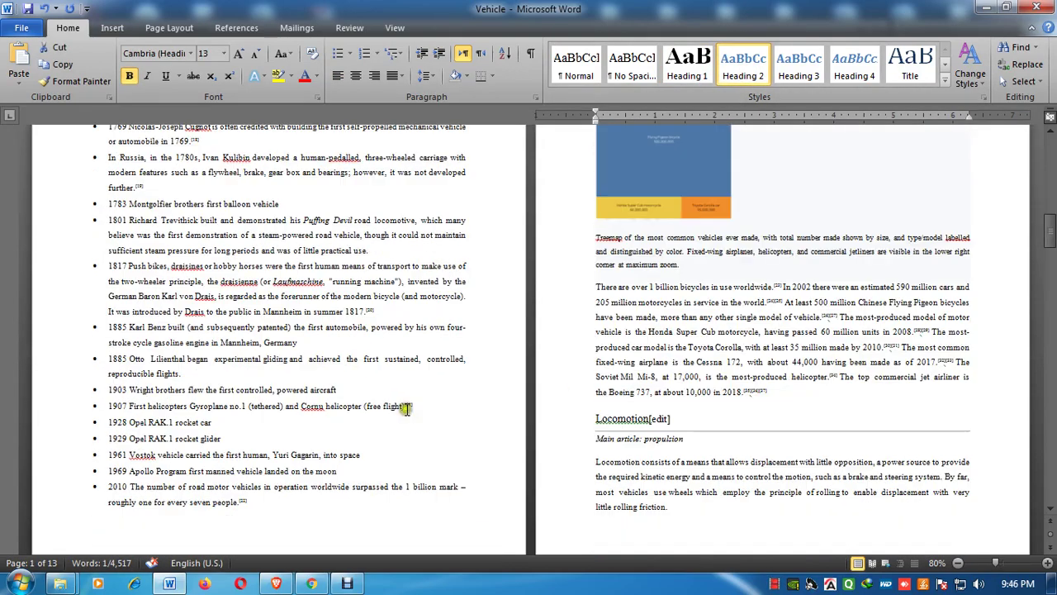
scroll(402, 342, "down", 5)
double_click(604, 226)
triple_click(606, 234)
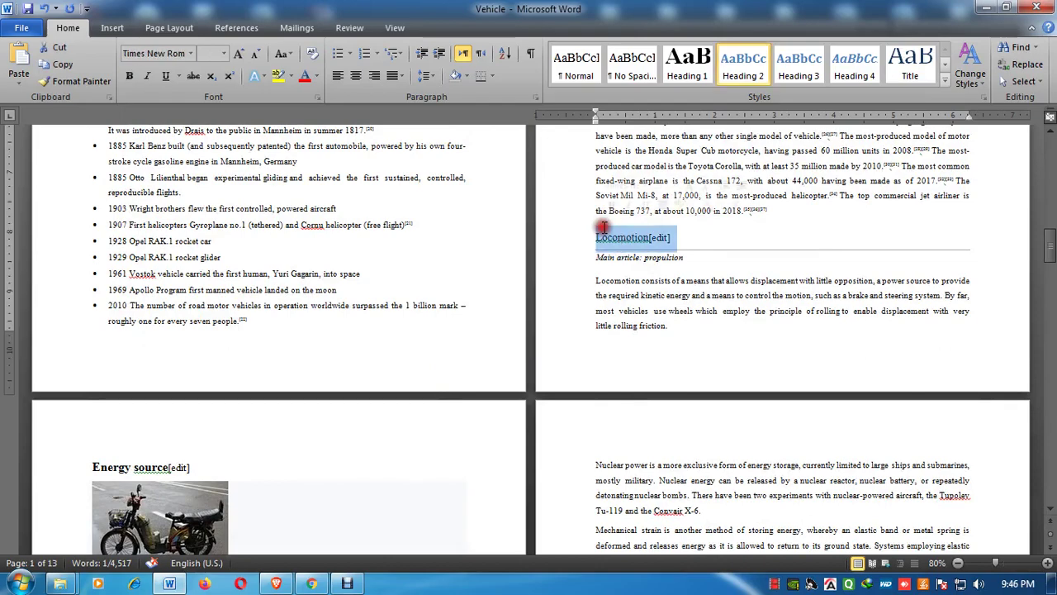
left_click(682, 74)
left_click(748, 72)
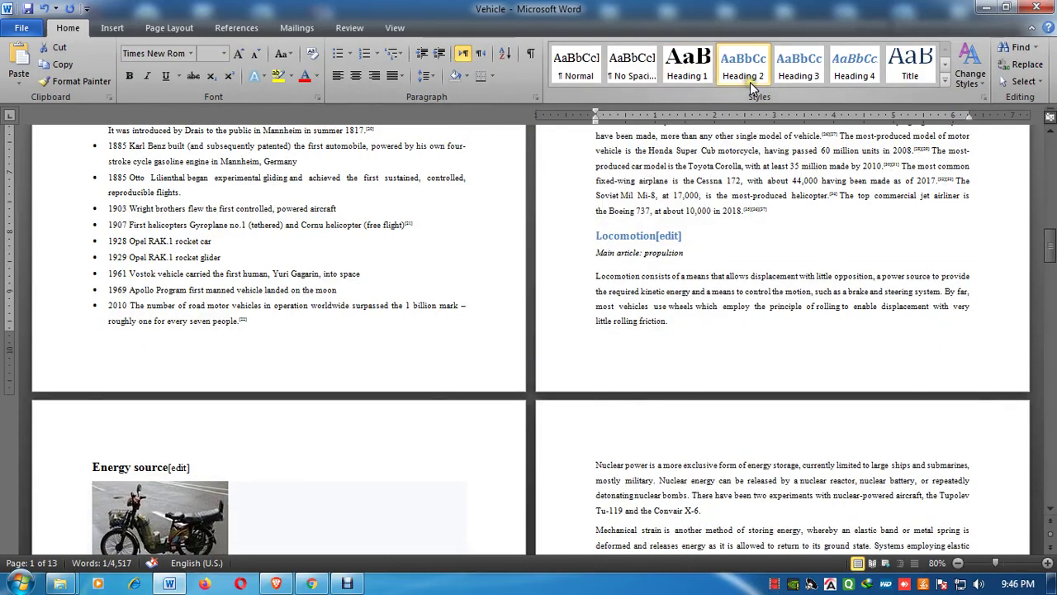
scroll(209, 292, "down", 5)
scroll(208, 292, "down", 2)
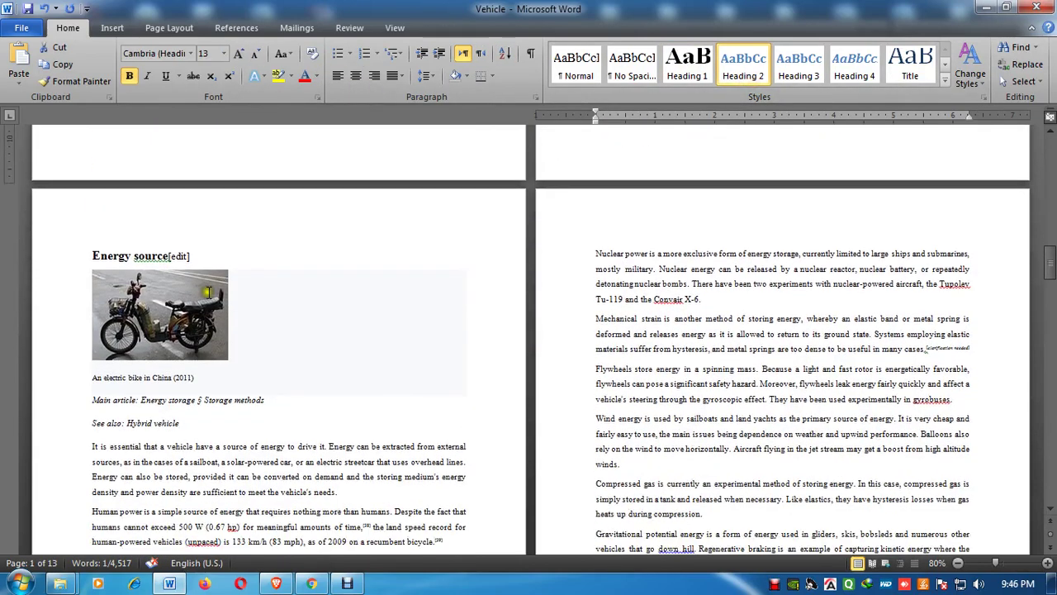
triple_click(167, 257)
left_click(748, 70)
Step: Make Motors and engines and Converting energy to work Heading 1 headings
scroll(627, 273, "down", 3)
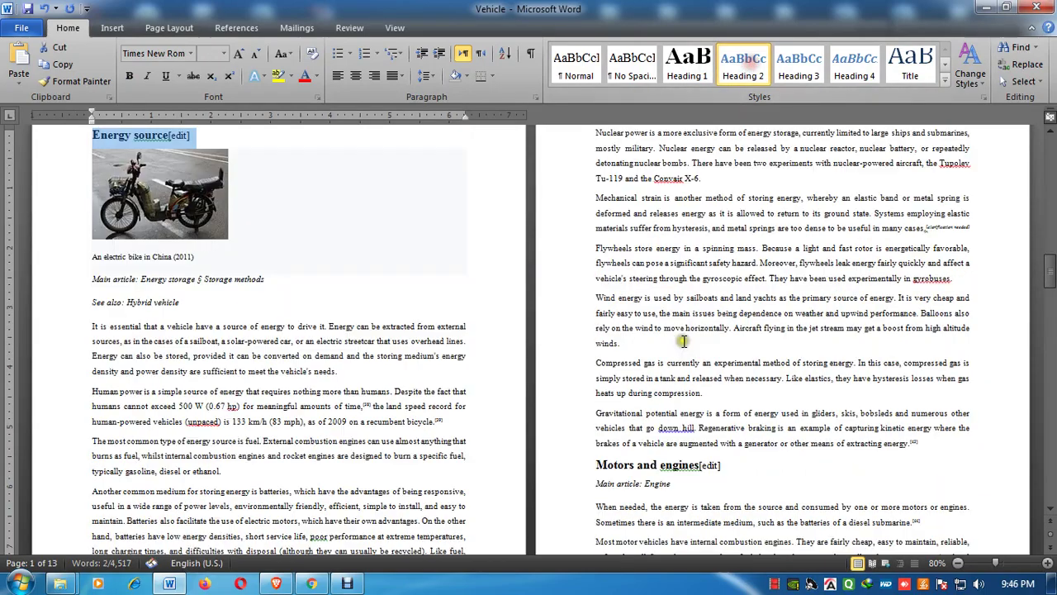
scroll(627, 272, "down", 3)
scroll(628, 273, "down", 1)
left_click_drag(596, 284, 720, 284)
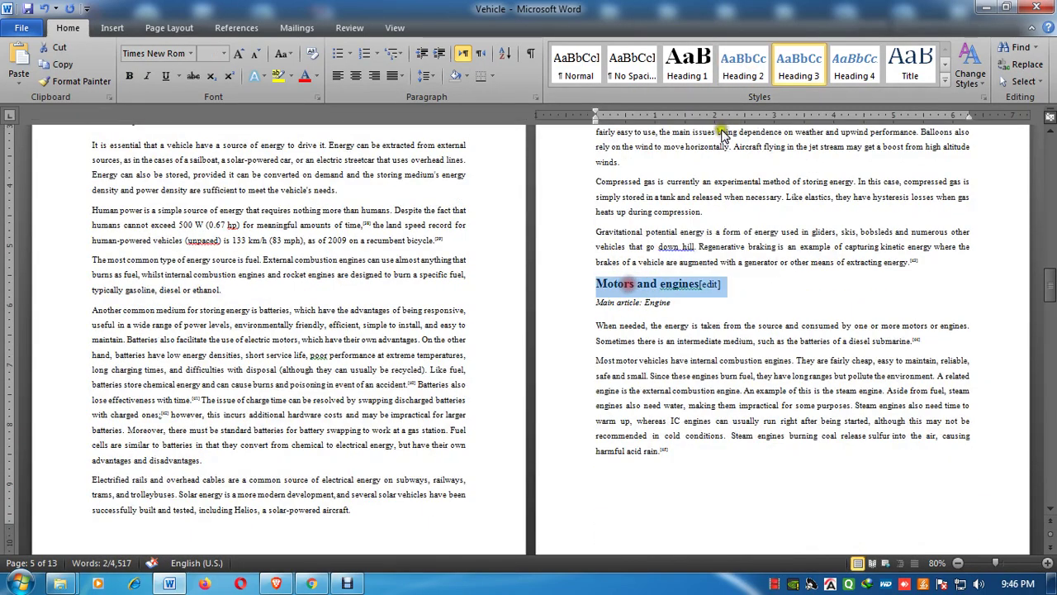
left_click(687, 72)
scroll(690, 322, "down", 3)
scroll(690, 322, "down", 3)
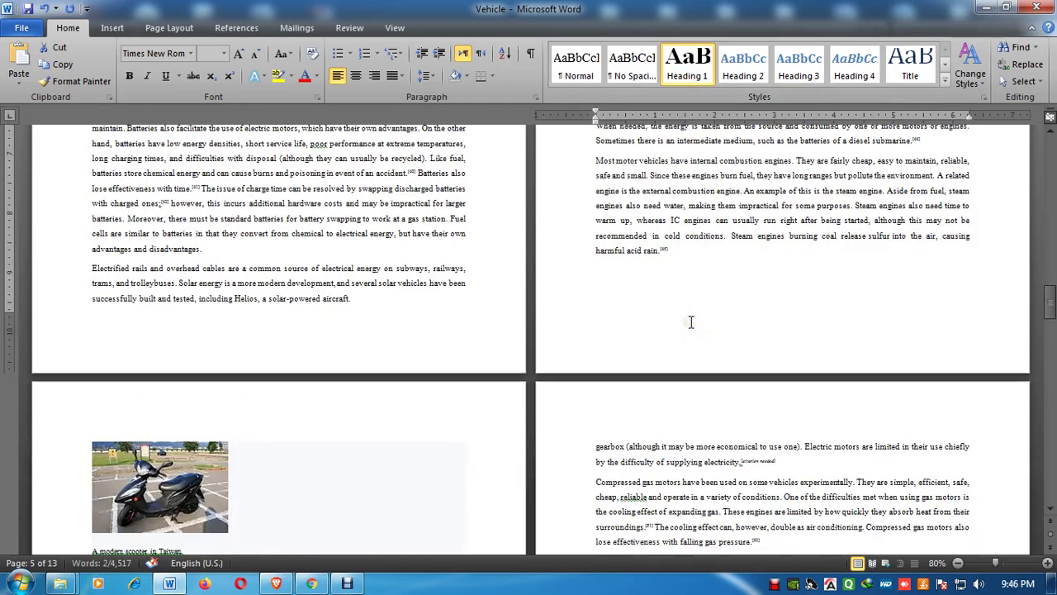
scroll(689, 322, "down", 3)
scroll(690, 322, "down", 3)
left_click(641, 302)
triple_click(641, 302)
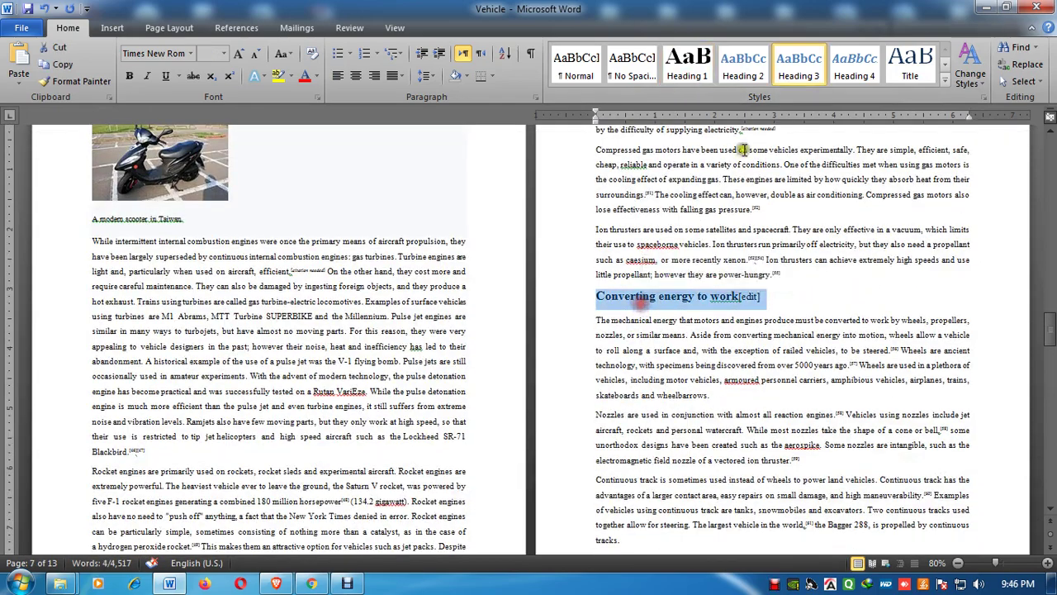
left_click(687, 66)
Step: Make Friction a Heading 2 heading and return to the document start
scroll(498, 282, "down", 3)
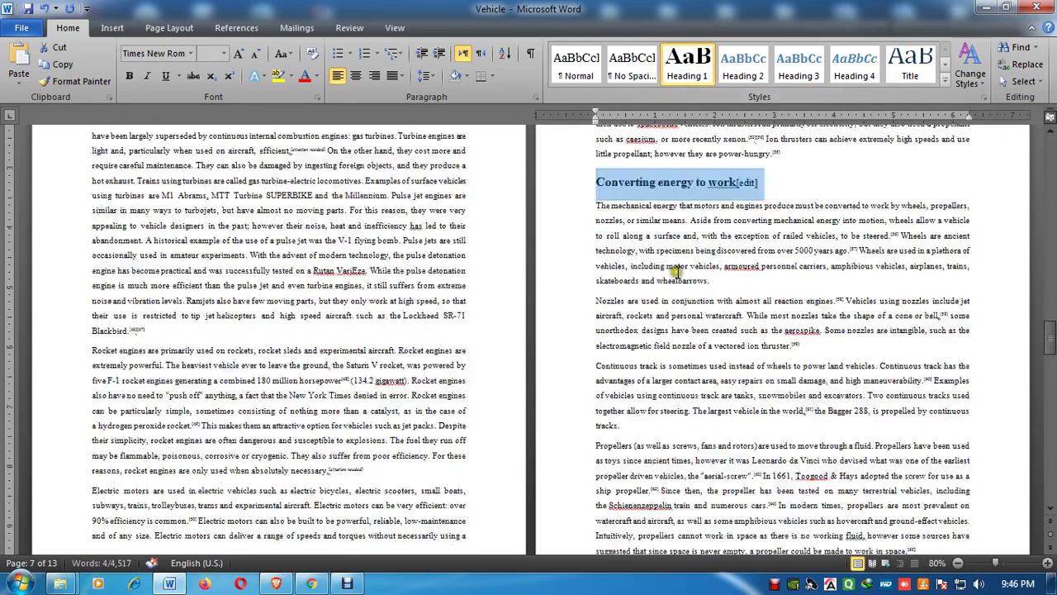
scroll(498, 282, "down", 3)
scroll(498, 281, "down", 3)
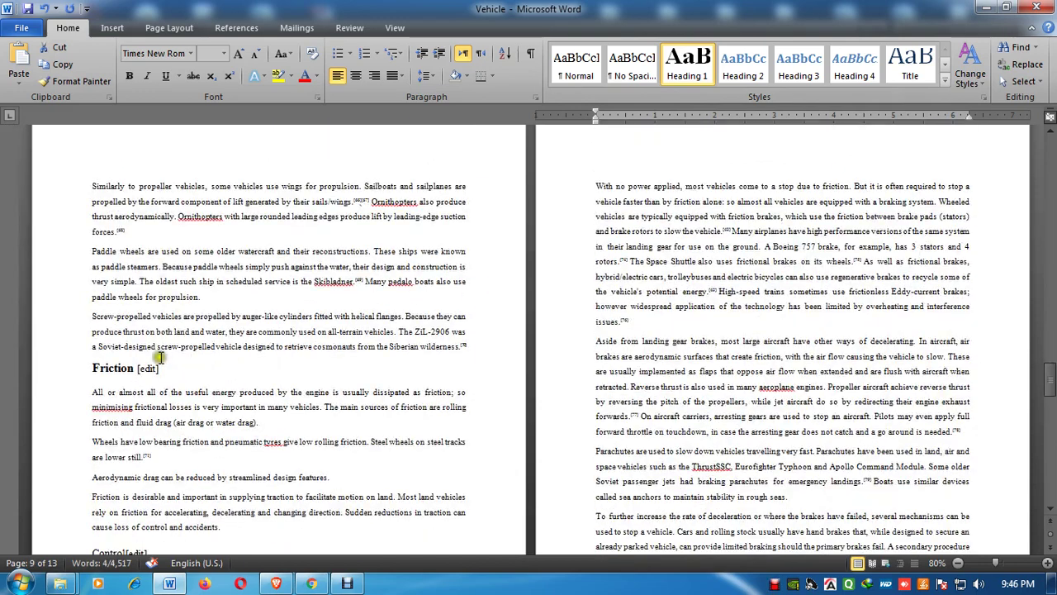
triple_click(104, 368)
left_click(748, 74)
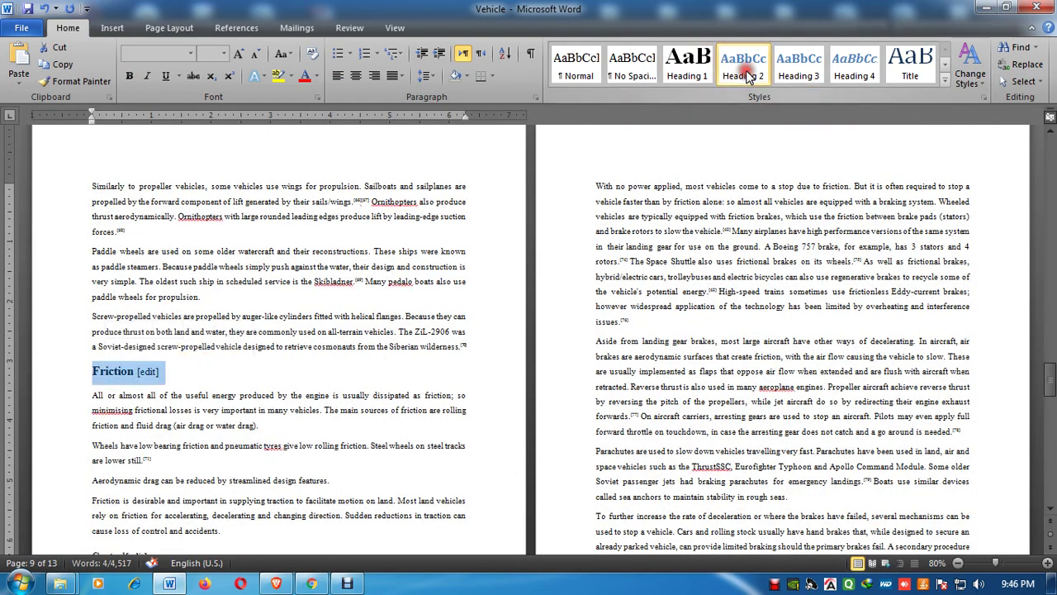
scroll(602, 355, "down", 2)
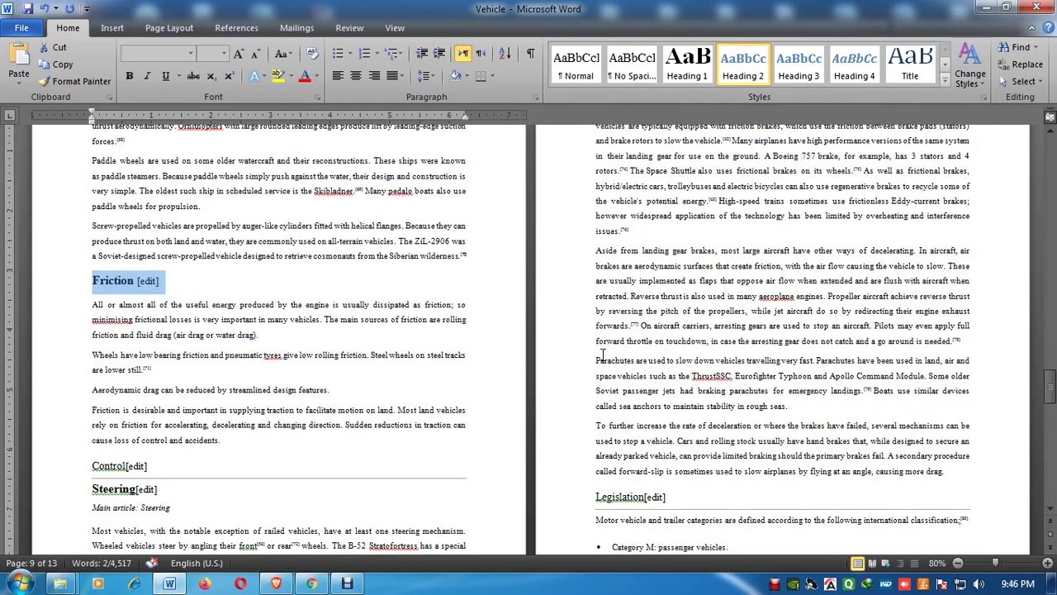
key("ctrl+Home")
Step: Insert an Automatic Table 1 contents list at the top of page 1, before Vehicle
left_click(102, 199)
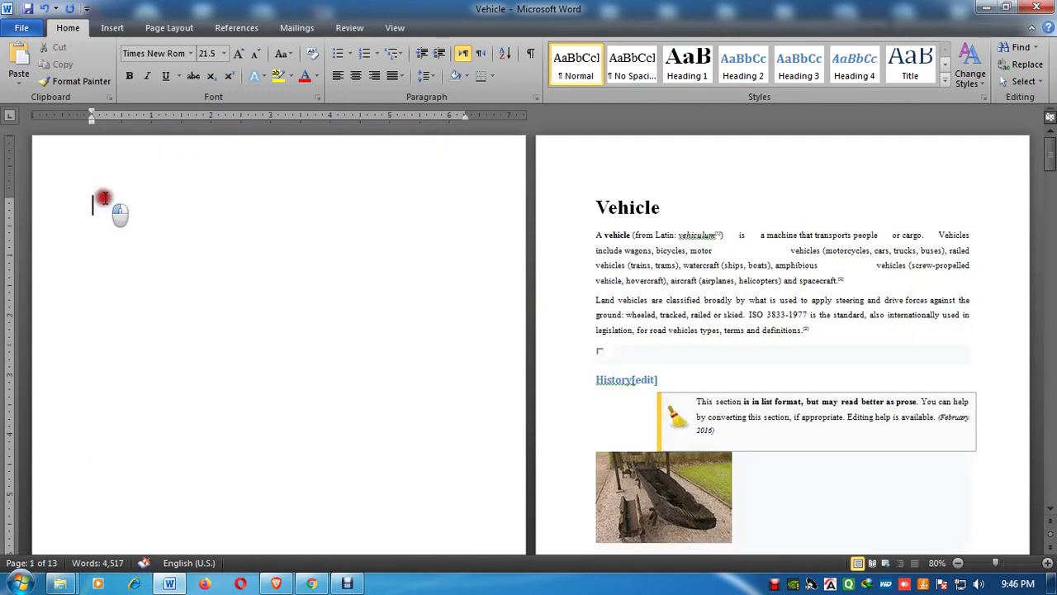
left_click(237, 27)
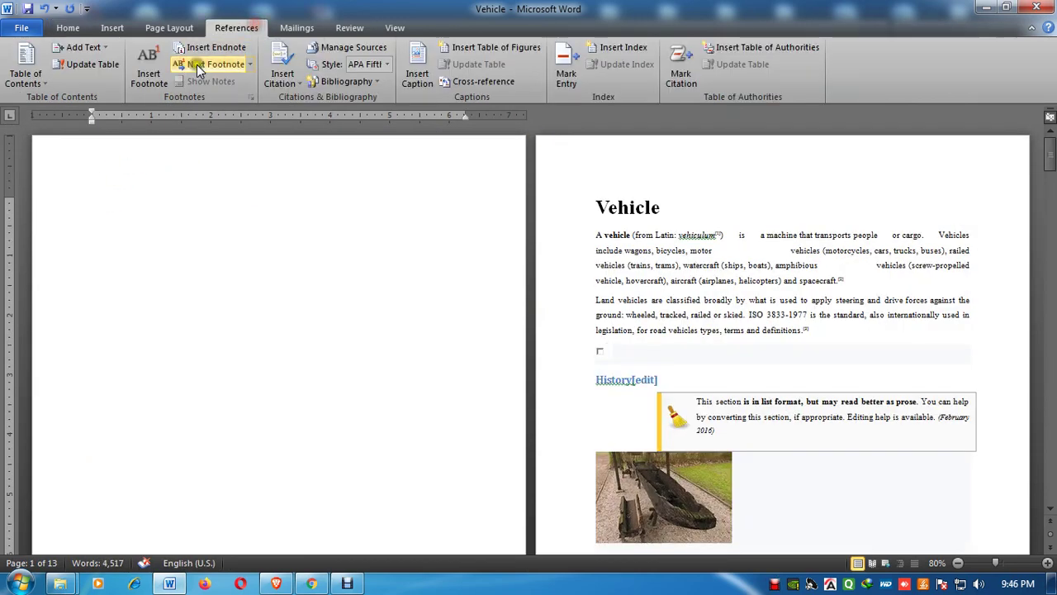
left_click(33, 80)
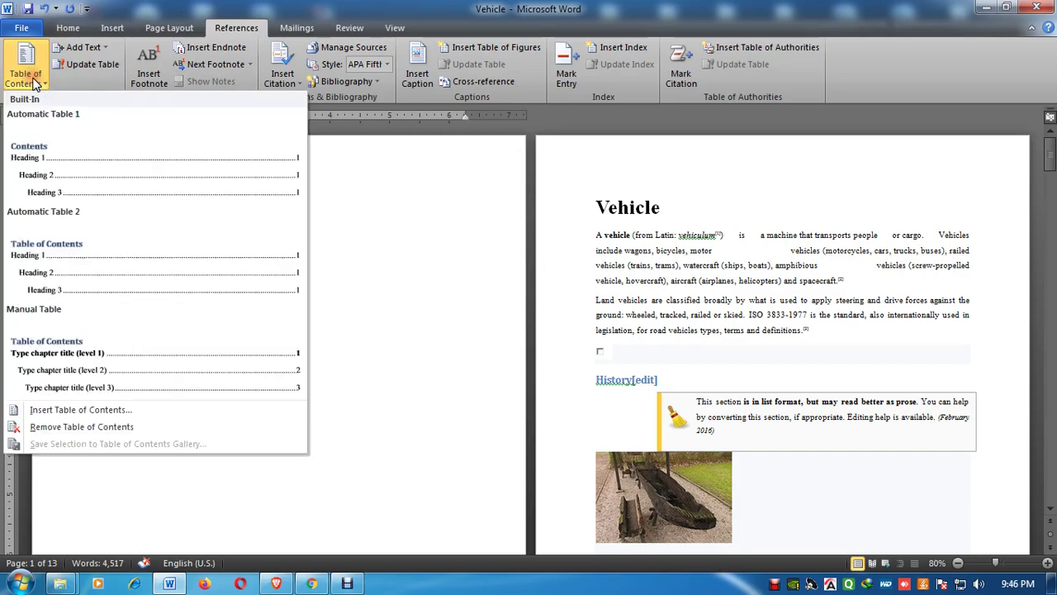
left_click(114, 176)
scroll(239, 240, "up", 4)
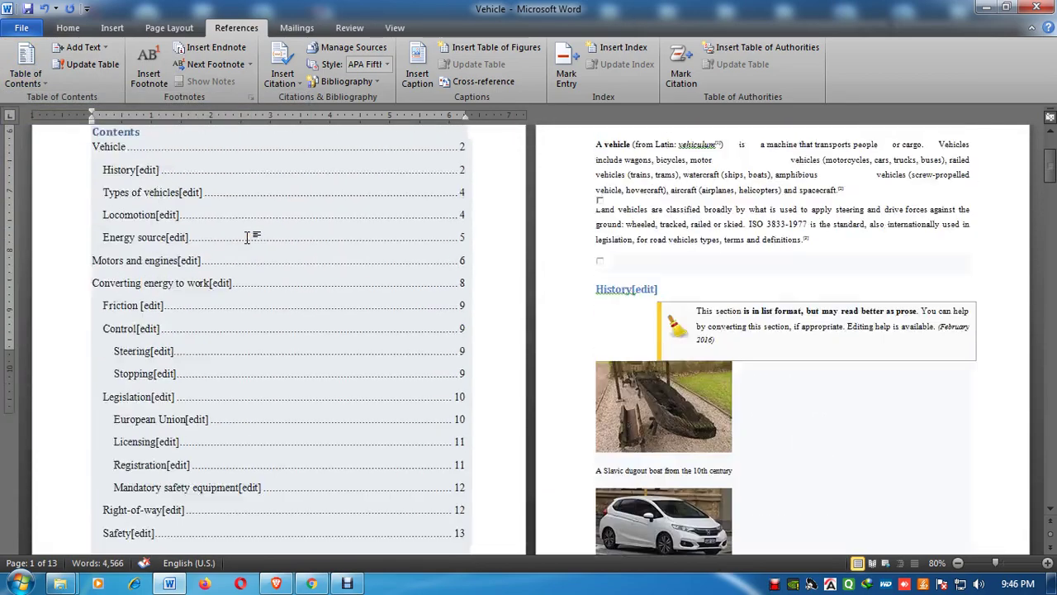
scroll(214, 245, "up", 2)
left_click(209, 246)
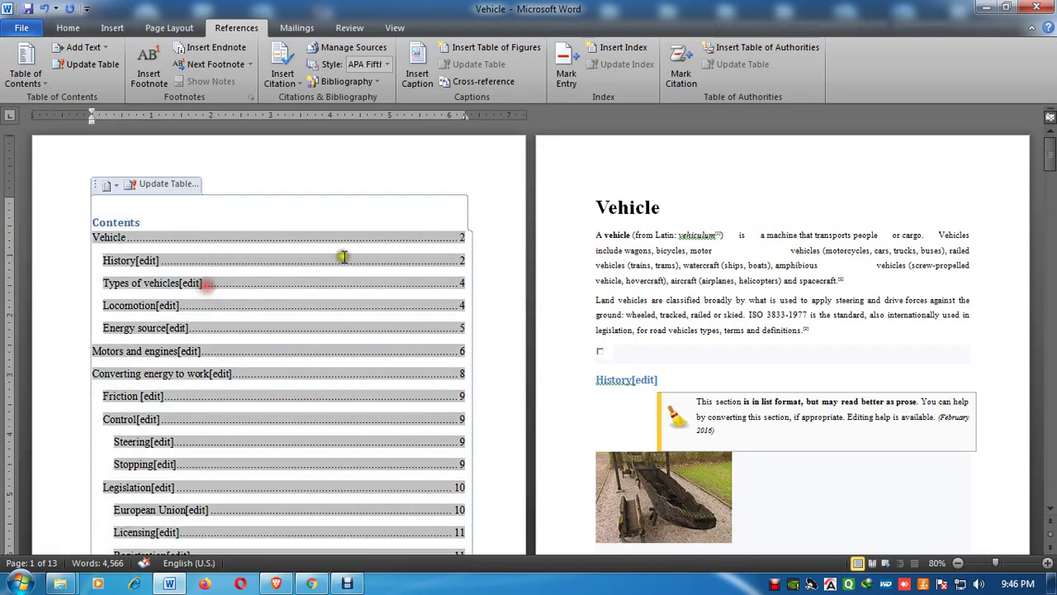
key("Up")
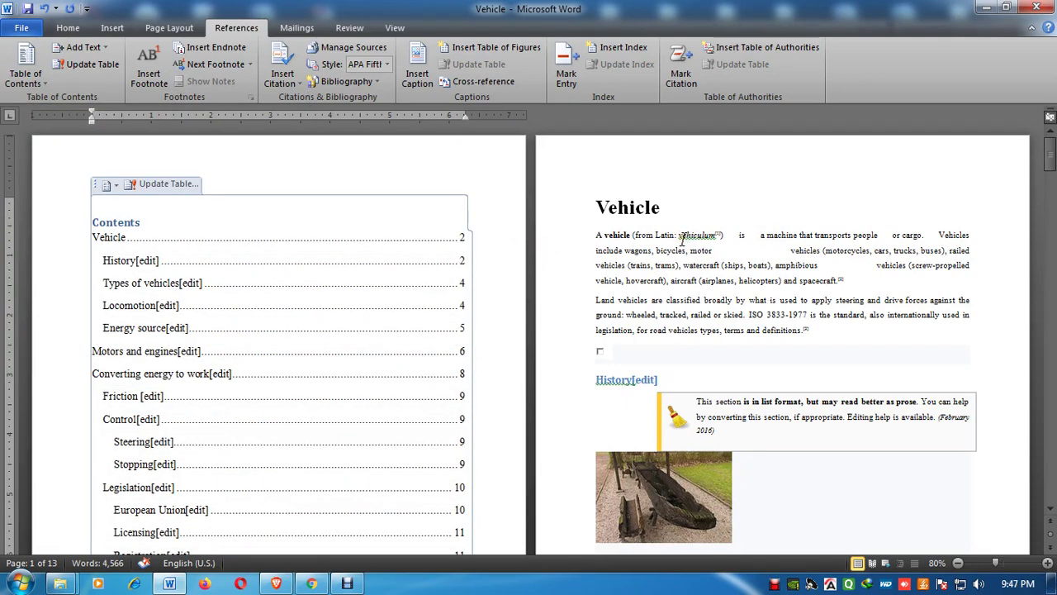
Step: Scroll through the document to review the headings following the Contents table
left_click(625, 205)
scroll(661, 298, "down", 2)
scroll(632, 299, "down", 1)
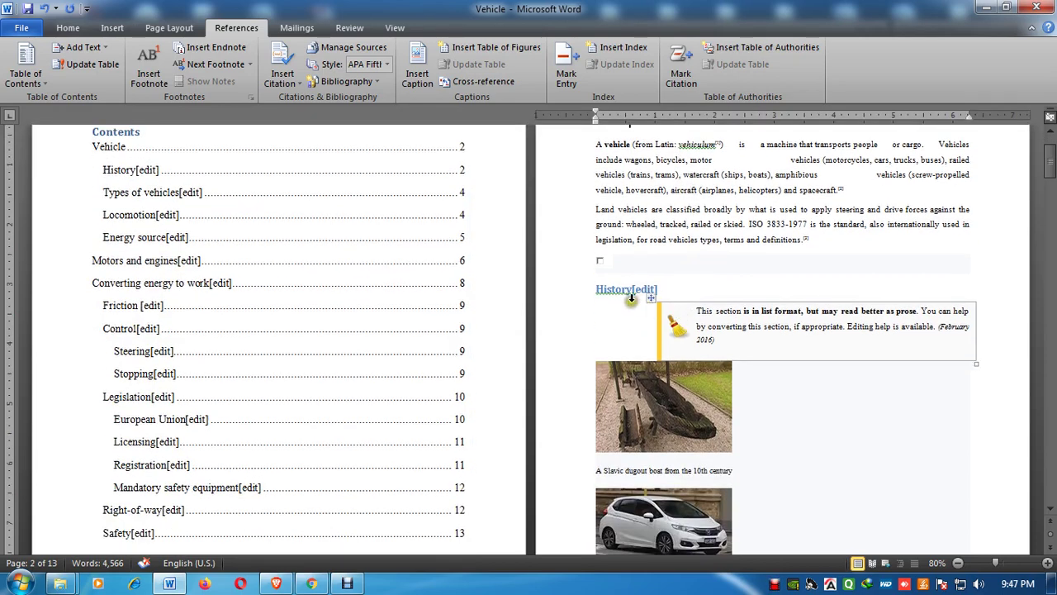
scroll(631, 297, "down", 3)
scroll(634, 307, "down", 6)
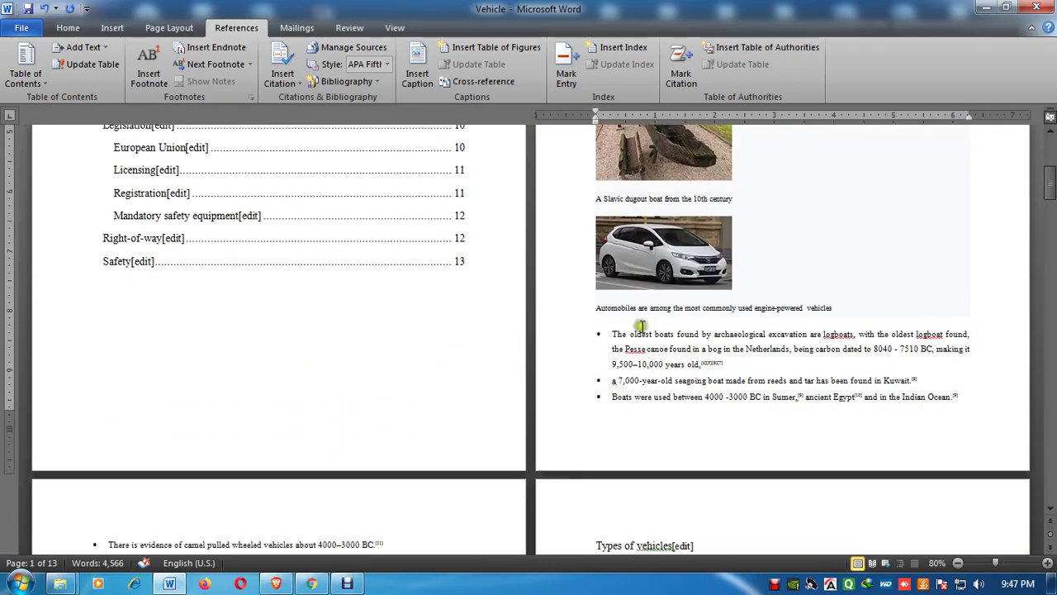
scroll(635, 322, "down", 6)
scroll(638, 338, "down", 3)
scroll(638, 339, "down", 6)
scroll(338, 323, "down", 3)
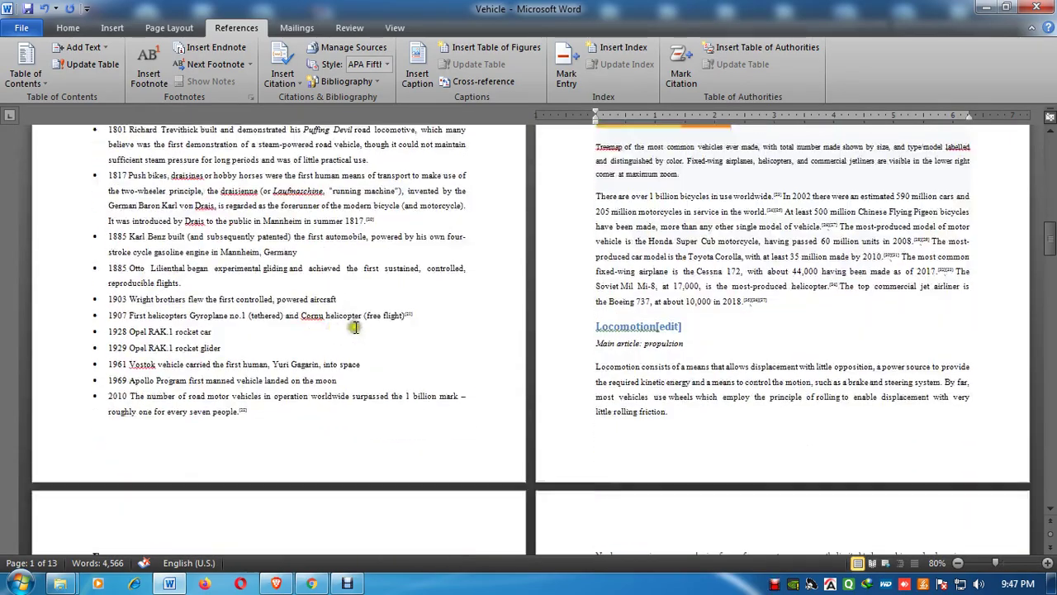
scroll(611, 357, "down", 3)
scroll(611, 357, "down", 6)
scroll(613, 357, "down", 3)
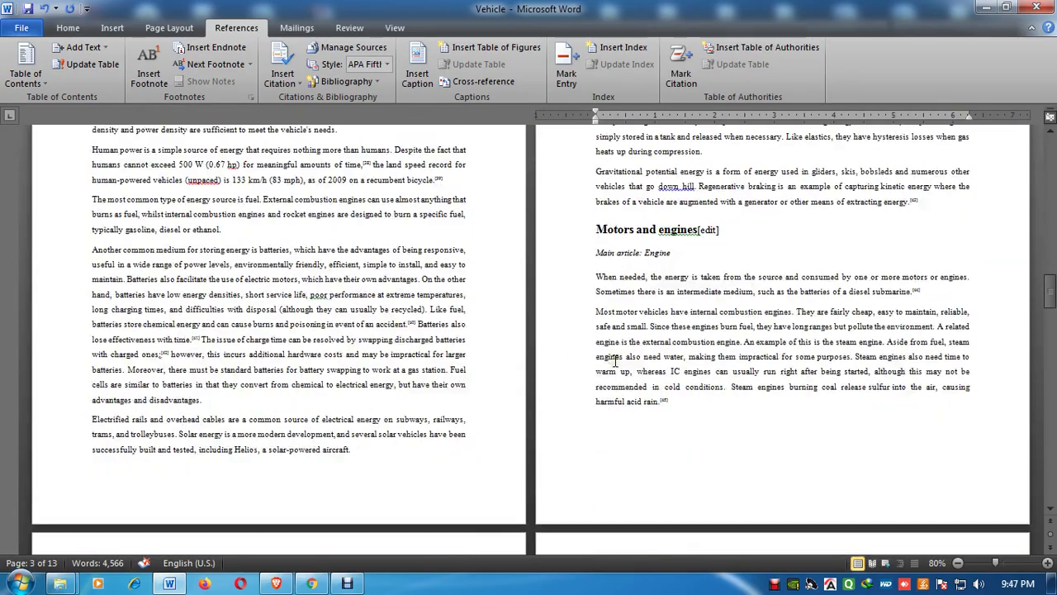
scroll(613, 358, "down", 3)
scroll(614, 359, "down", 6)
scroll(615, 359, "down", 6)
scroll(615, 360, "down", 6)
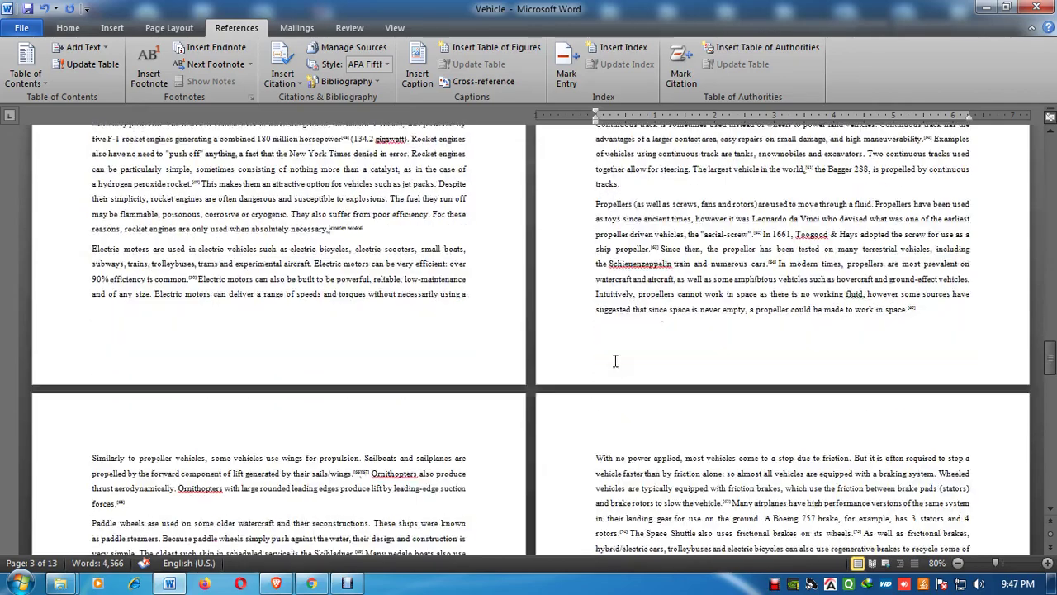
scroll(615, 360, "down", 3)
scroll(615, 361, "down", 6)
scroll(615, 361, "down", 3)
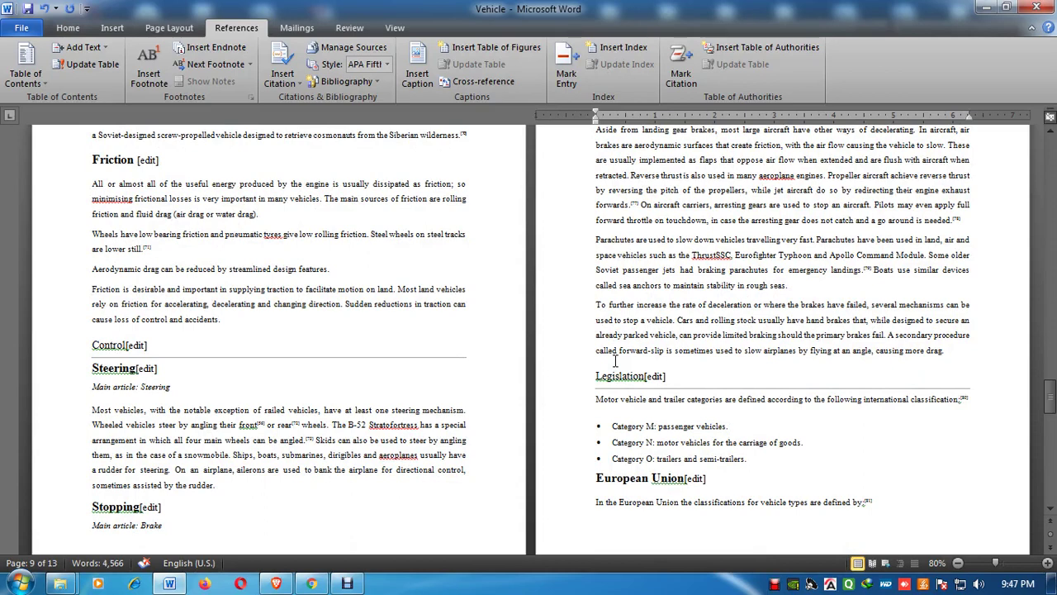
Step: Return to the document start and place the cursor near the History heading
key("ctrl+Home")
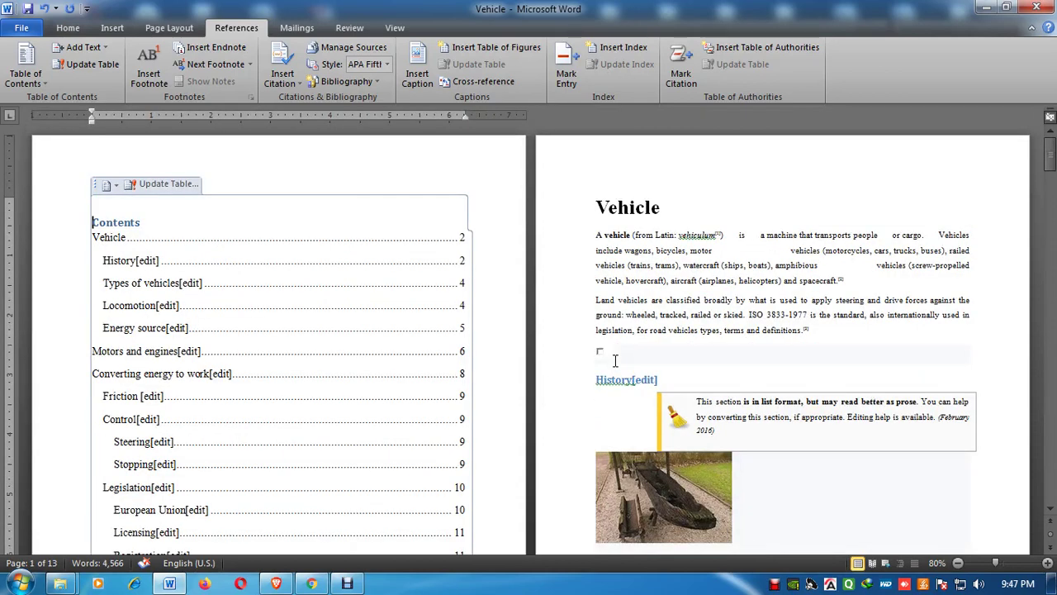
scroll(441, 385, "down", 2)
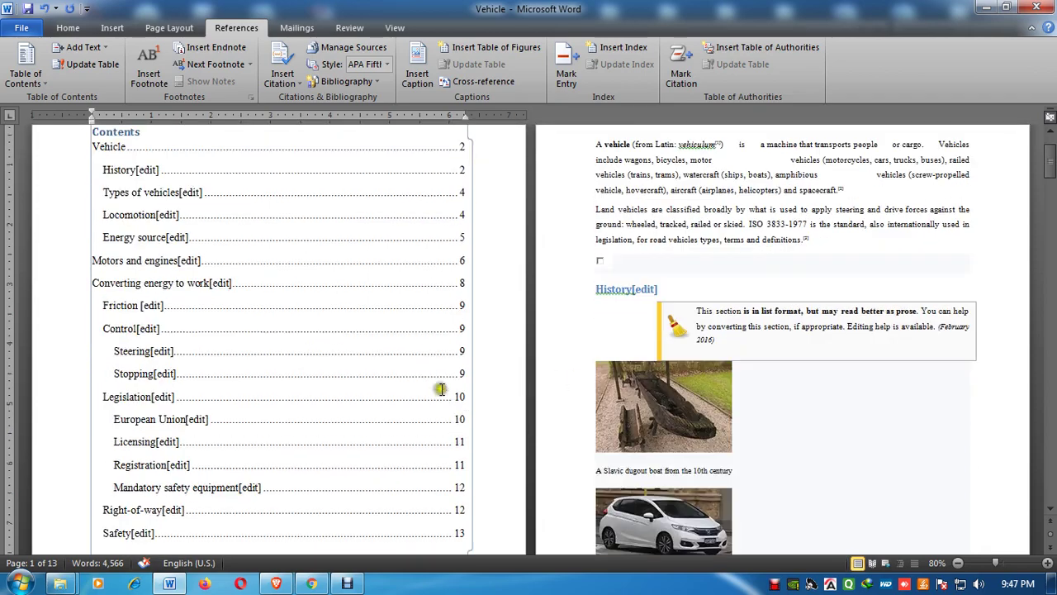
scroll(427, 377, "down", 3)
scroll(743, 257, "up", 3)
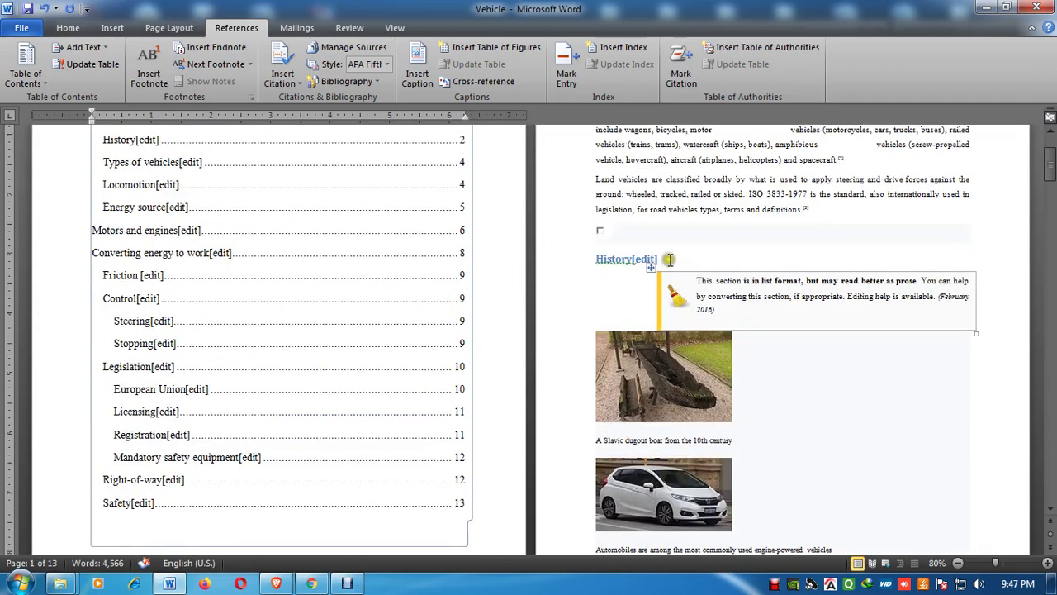
left_click(673, 261)
scroll(222, 272, "up", 1)
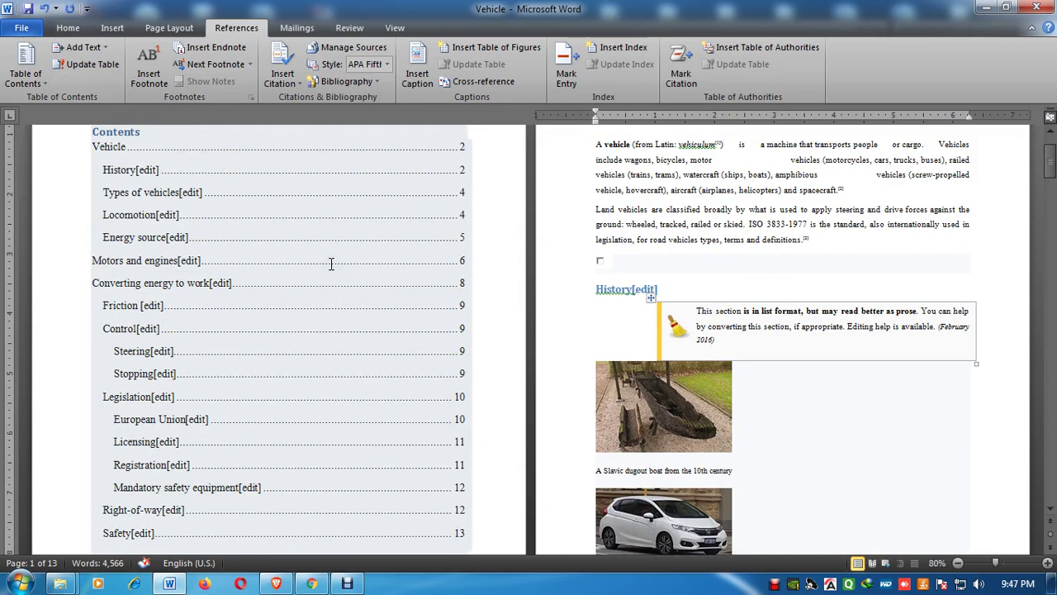
scroll(407, 266, "up", 3)
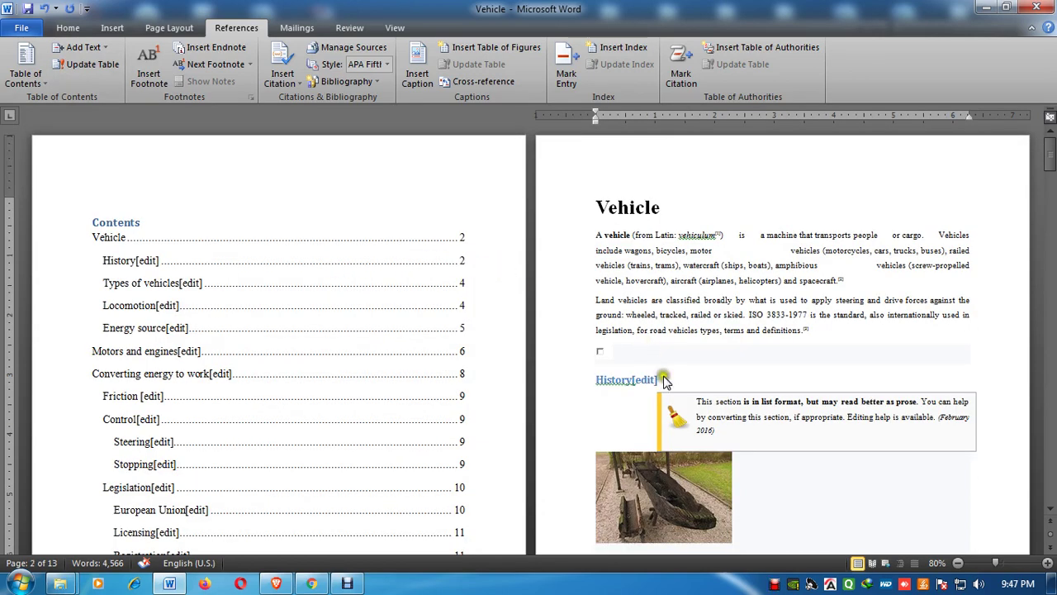
Step: Delete the [edit] tags after History, Locomotion, Energy source and Motors and engines
left_click_drag(658, 380, 634, 380)
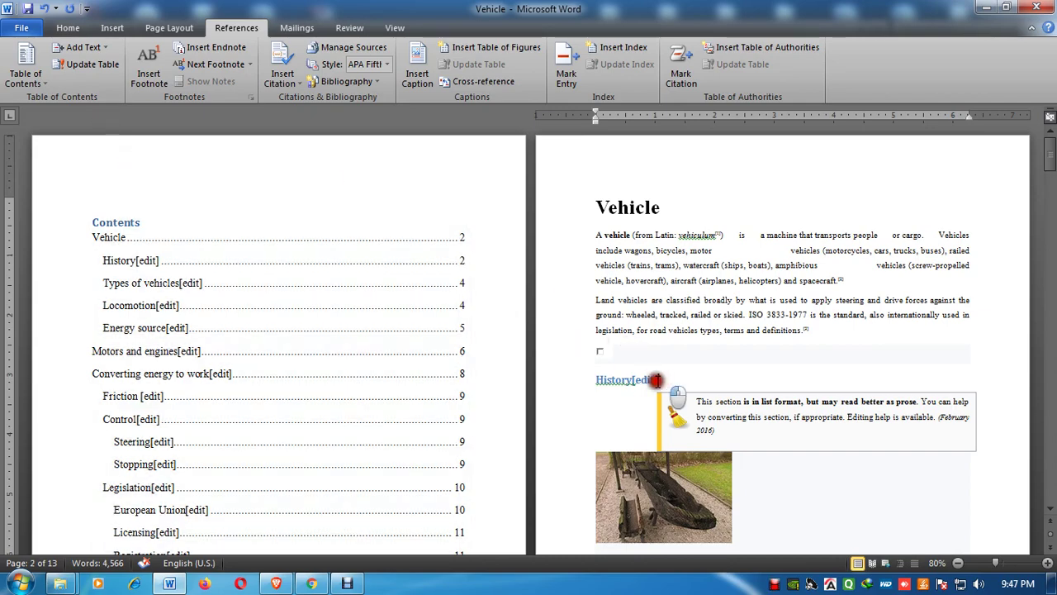
left_click(634, 381)
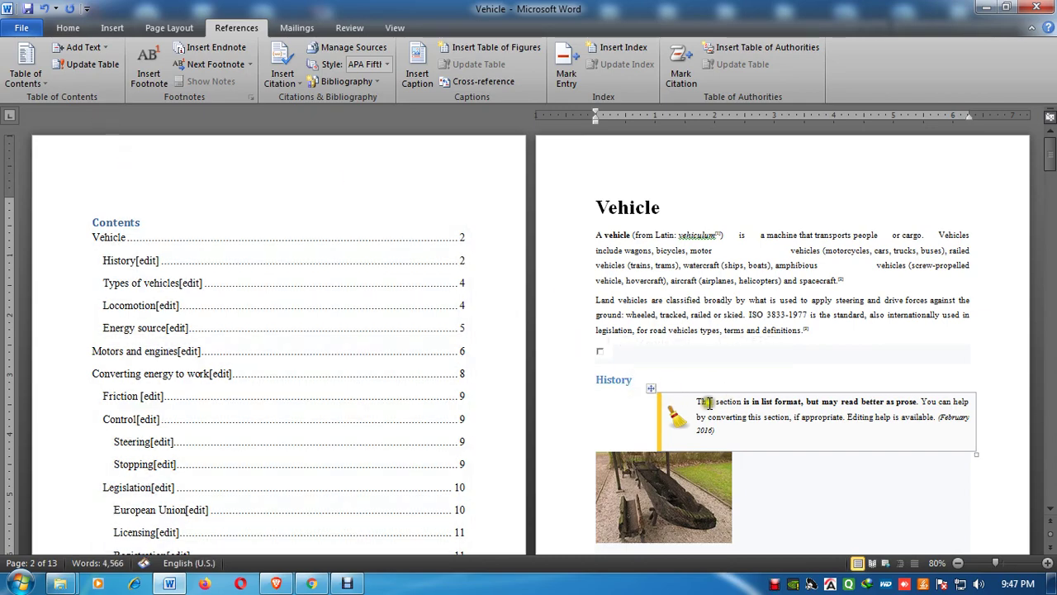
scroll(210, 374, "down", 15)
scroll(210, 374, "down", 5)
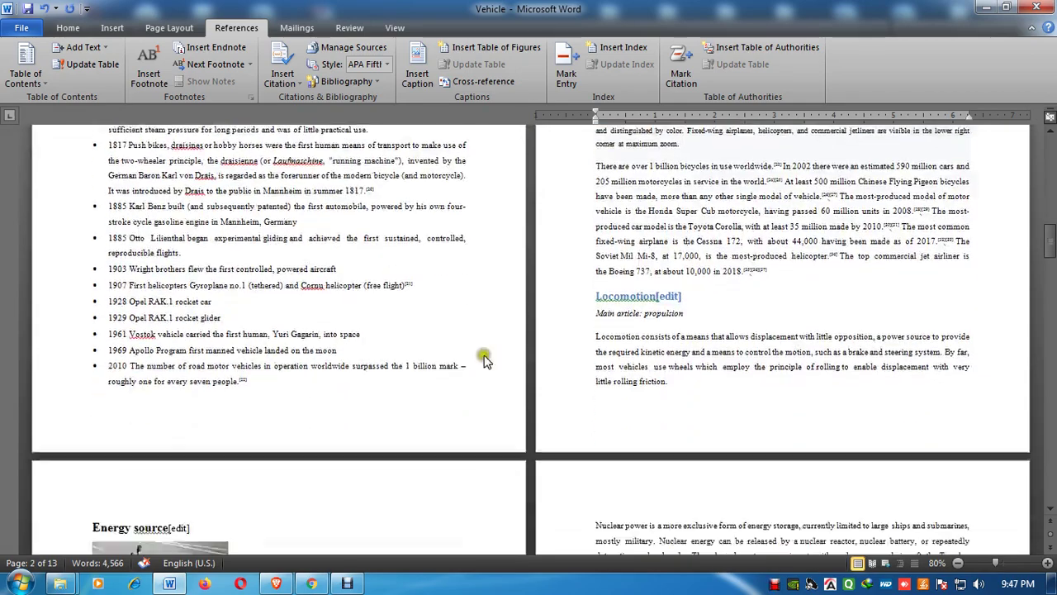
left_click_drag(684, 296, 660, 295)
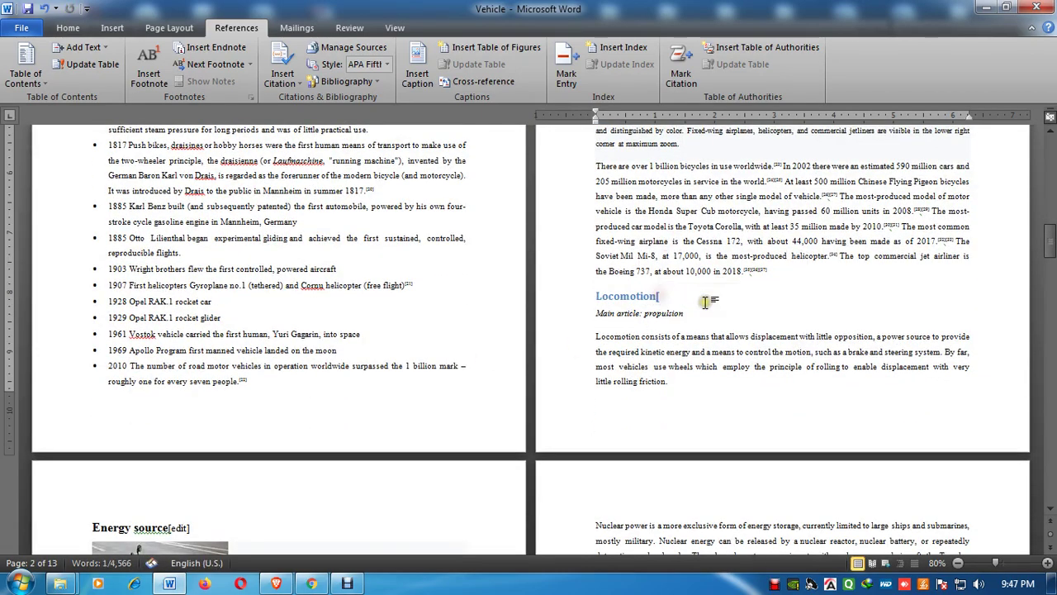
scroll(438, 376, "down", 8)
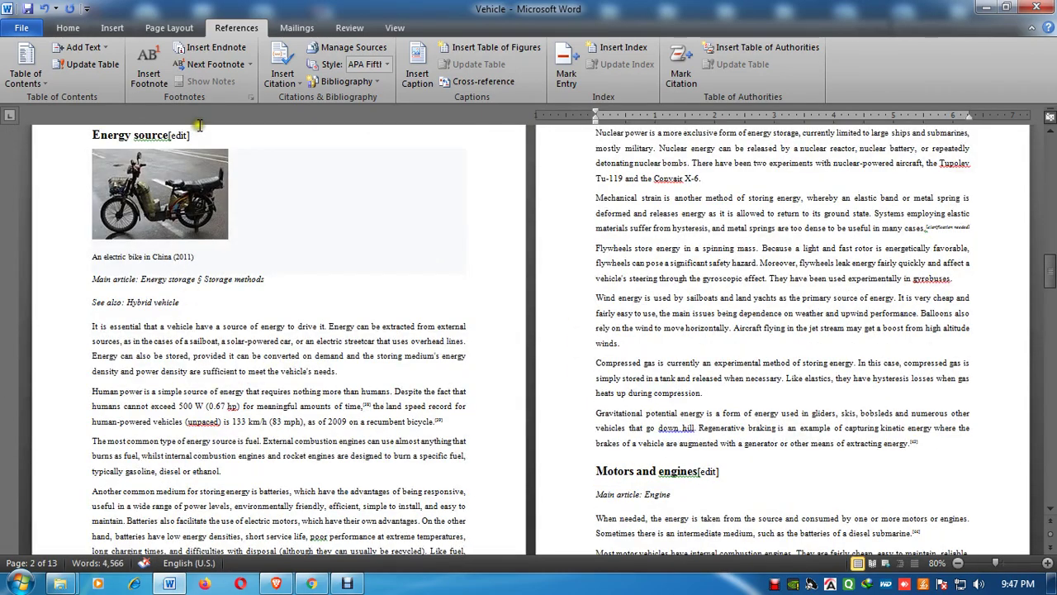
left_click_drag(191, 135, 168, 134)
key("Delete")
scroll(494, 255, "down", 5)
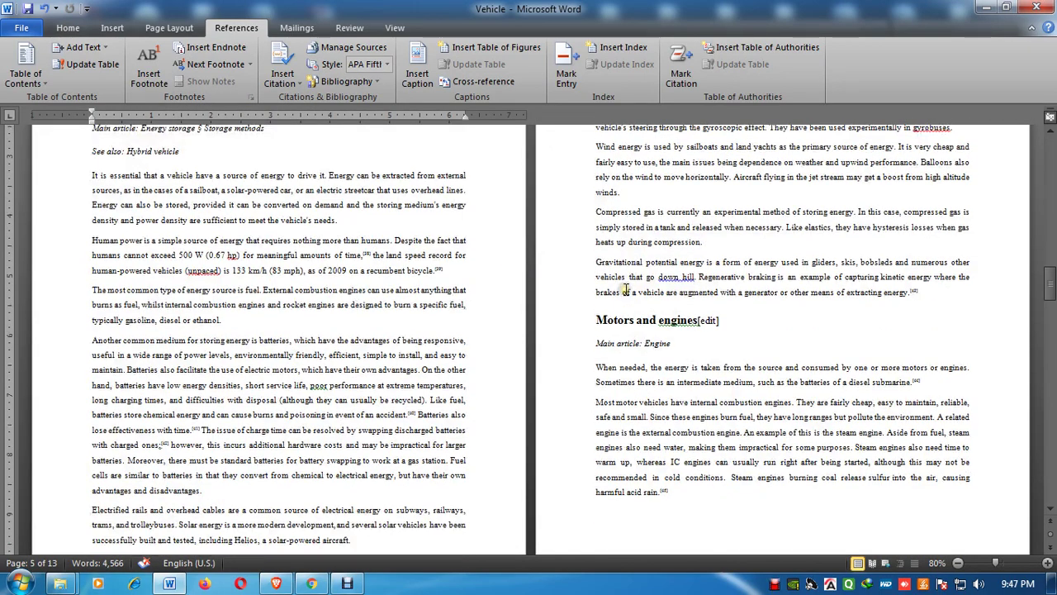
left_click_drag(720, 199, 700, 203)
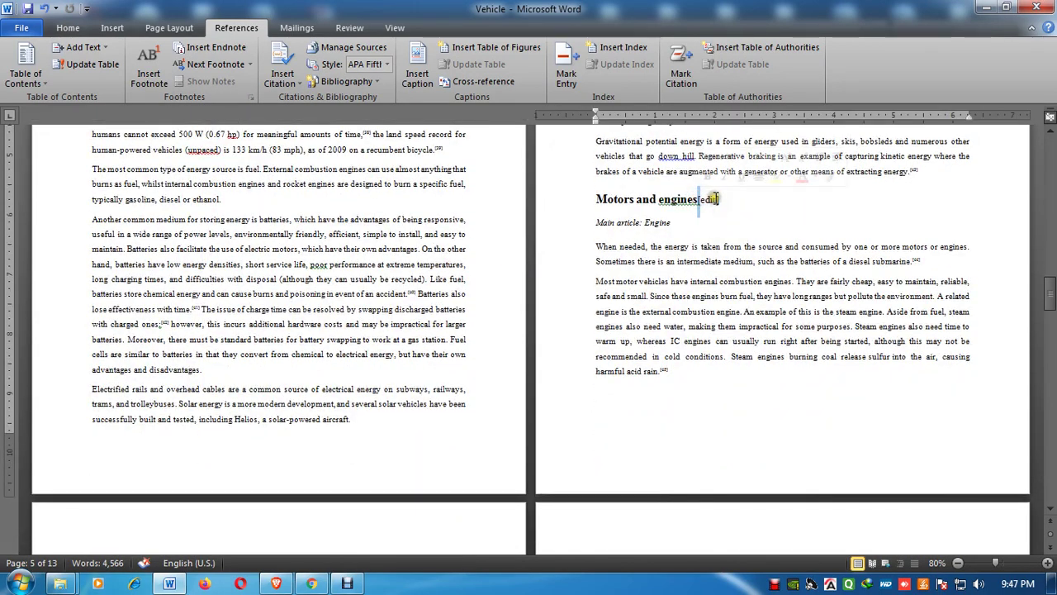
key("Delete")
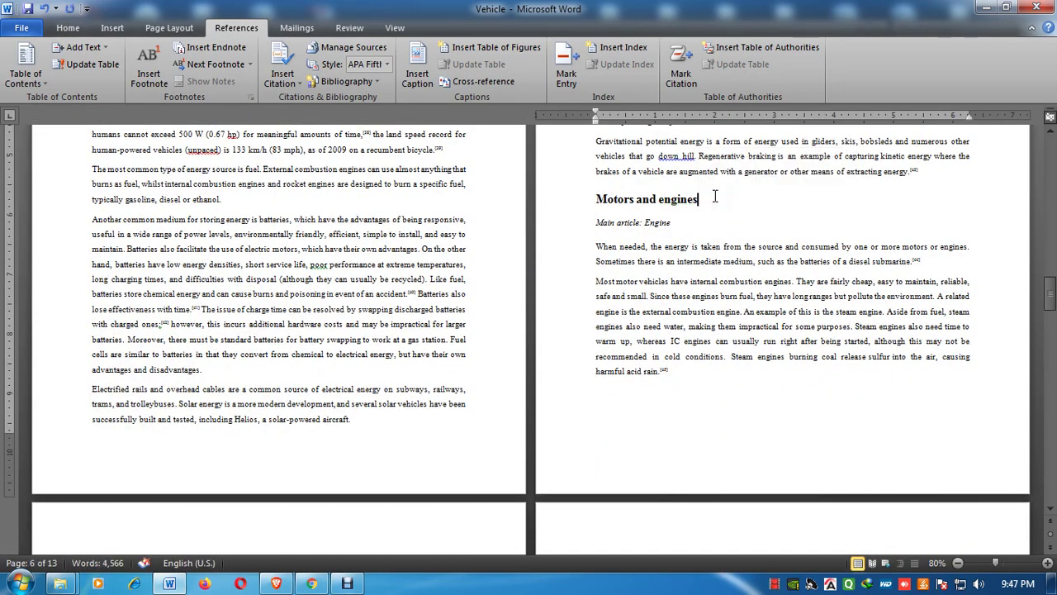
Step: Update the entire table of contents
key("ctrl+Home")
left_click(149, 185)
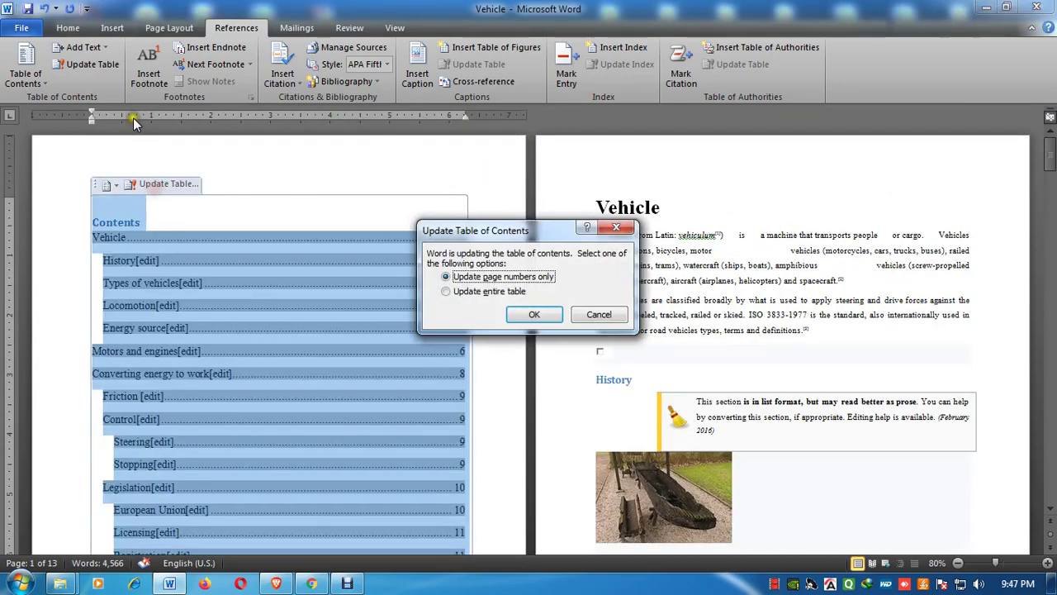
left_click(496, 291)
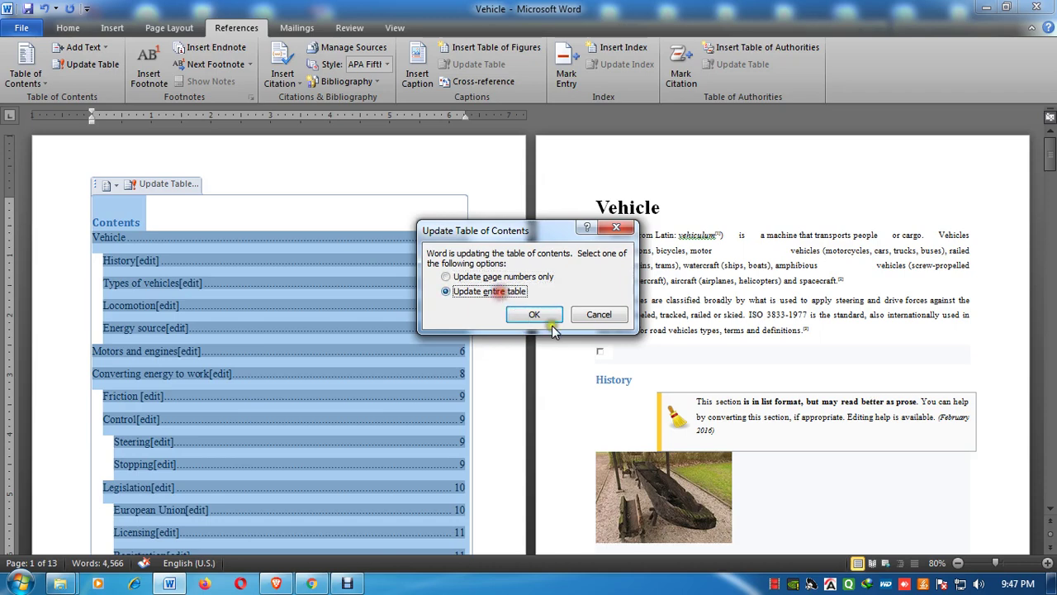
left_click(535, 314)
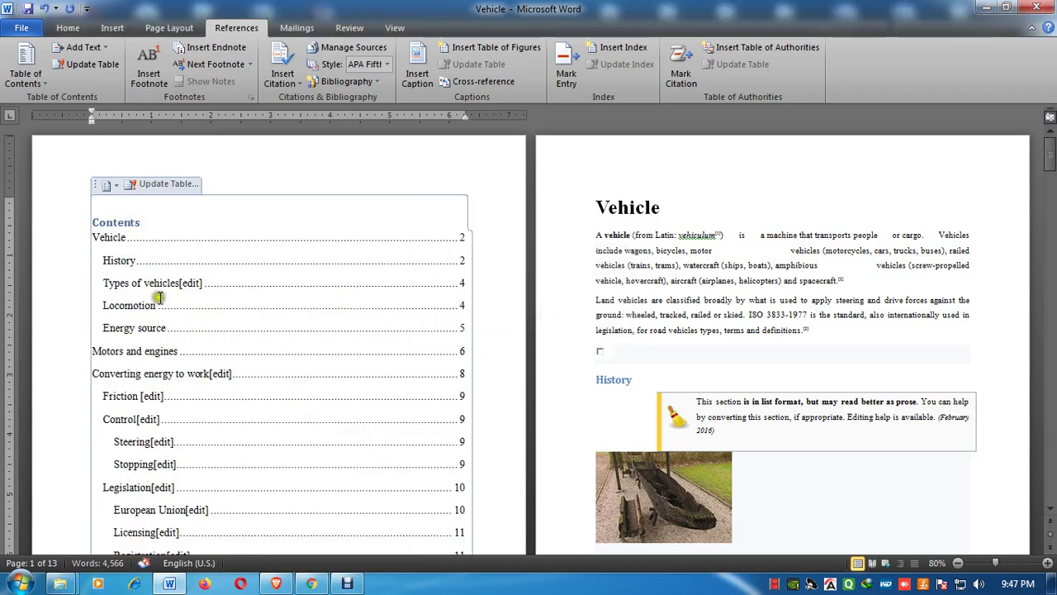
Step: Insert a page break before the Vehicle title so it starts a new page
scroll(184, 385, "down", 2)
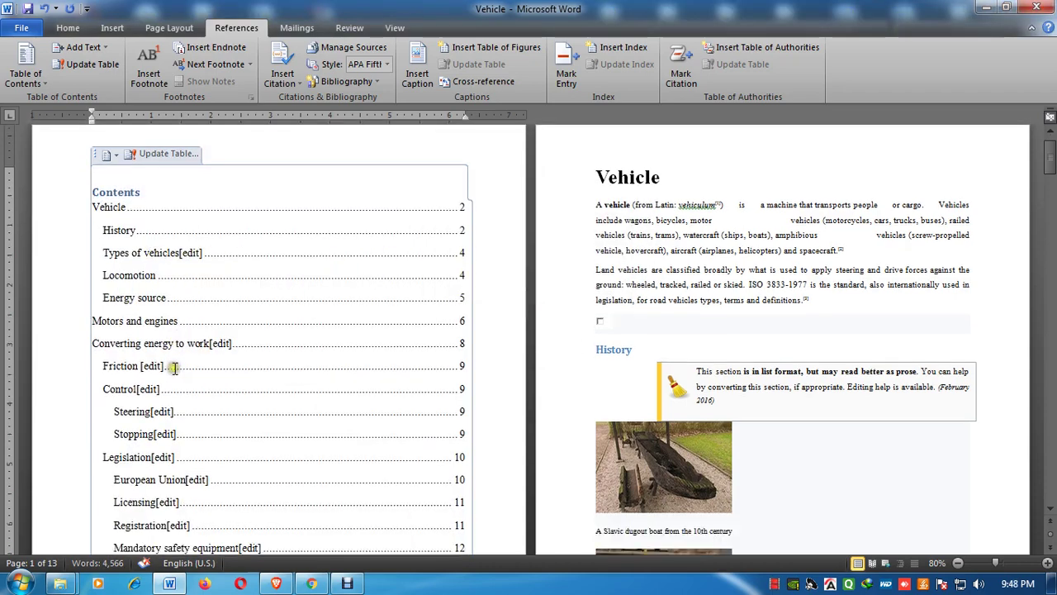
scroll(186, 361, "up", 2)
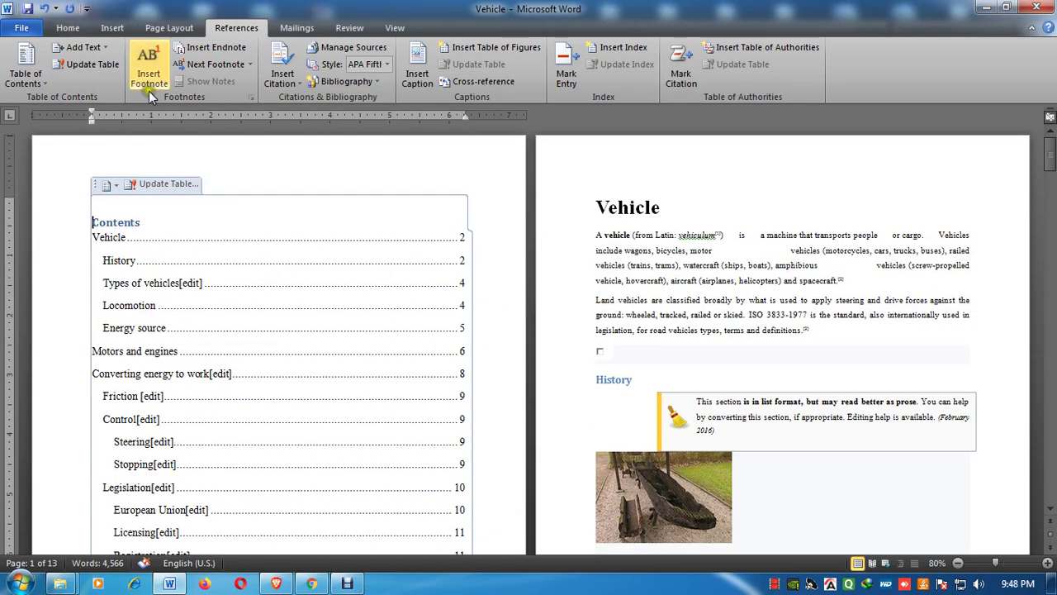
left_click(25, 64)
left_click(418, 245)
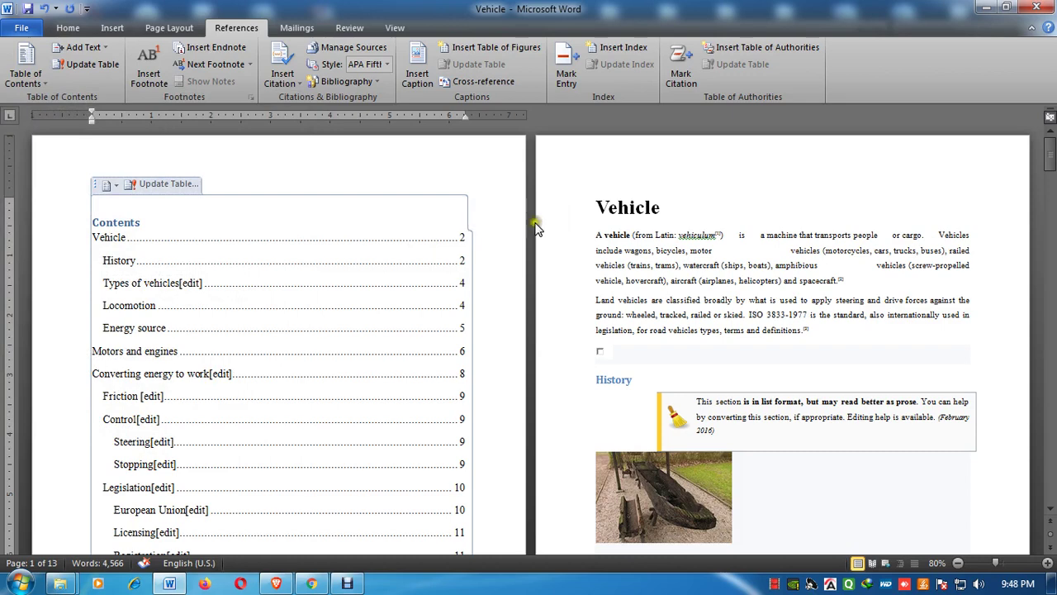
left_click(576, 207)
left_click(615, 206)
left_click(598, 207)
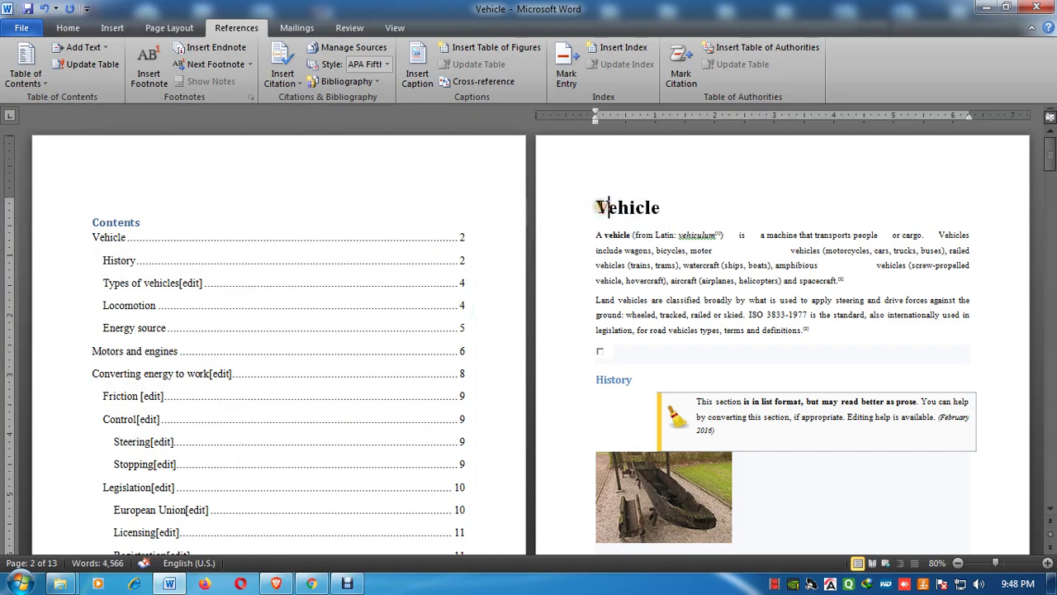
key("ctrl+Return")
scroll(611, 213, "up", 8)
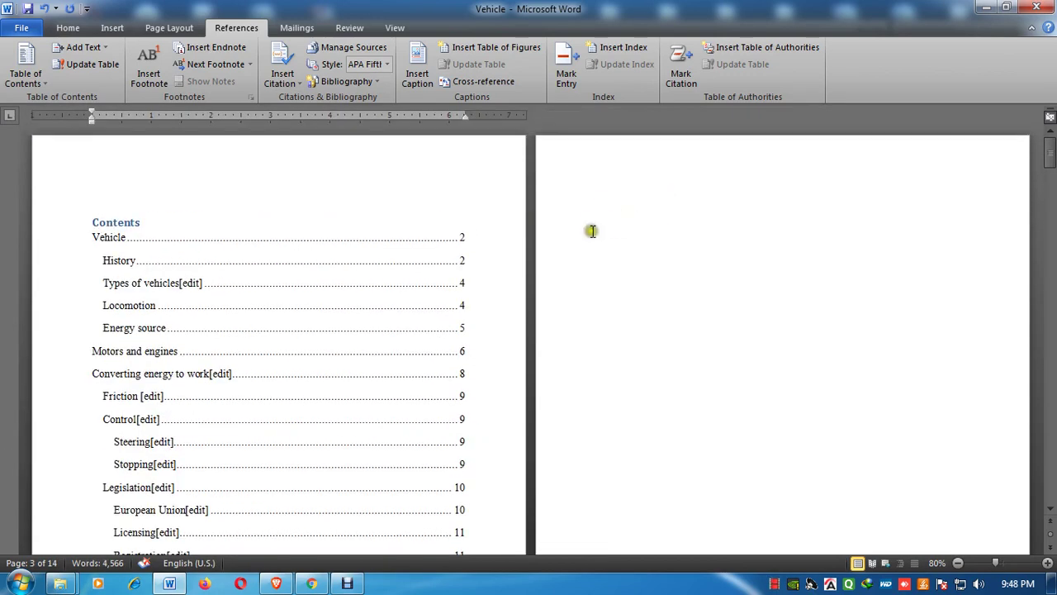
Step: Switch the contents list to the Automatic Table 2 style headed Table of Contents
left_click(20, 80)
left_click(118, 248)
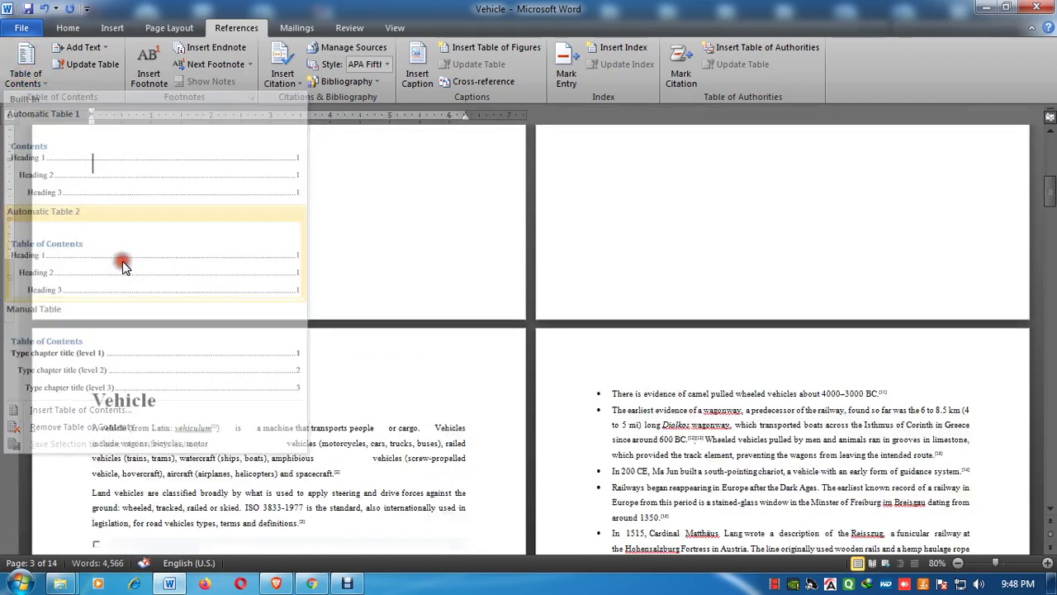
scroll(362, 317, "down", 1)
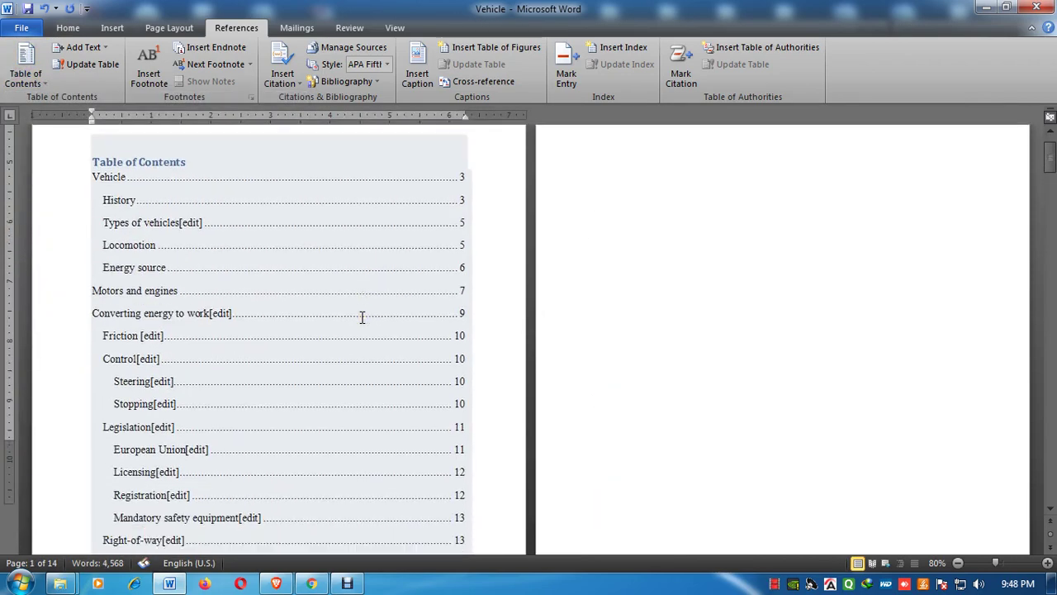
scroll(362, 317, "up", 2)
left_click(629, 214)
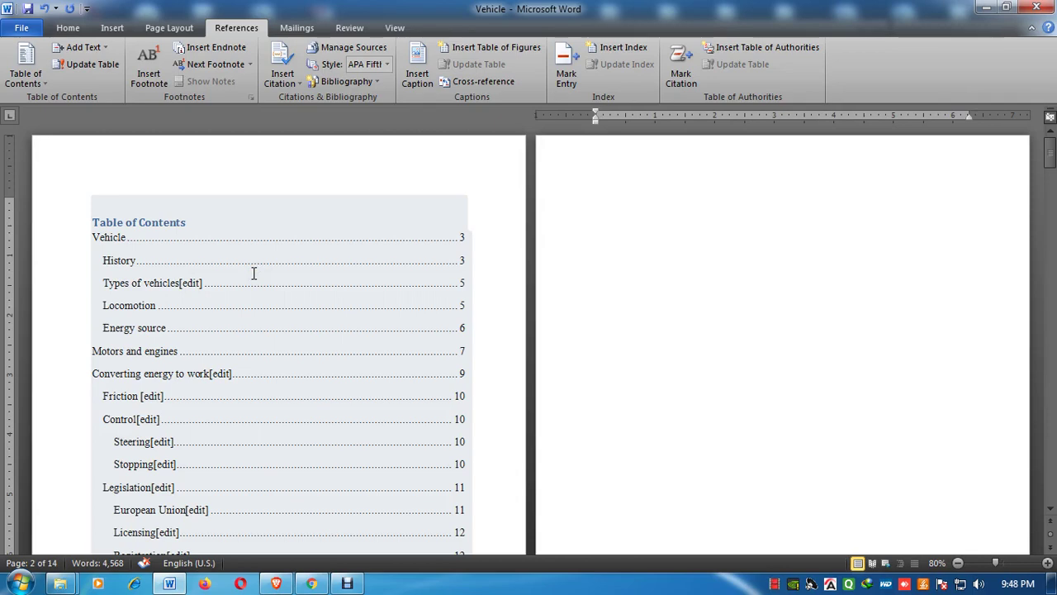
left_click(564, 213)
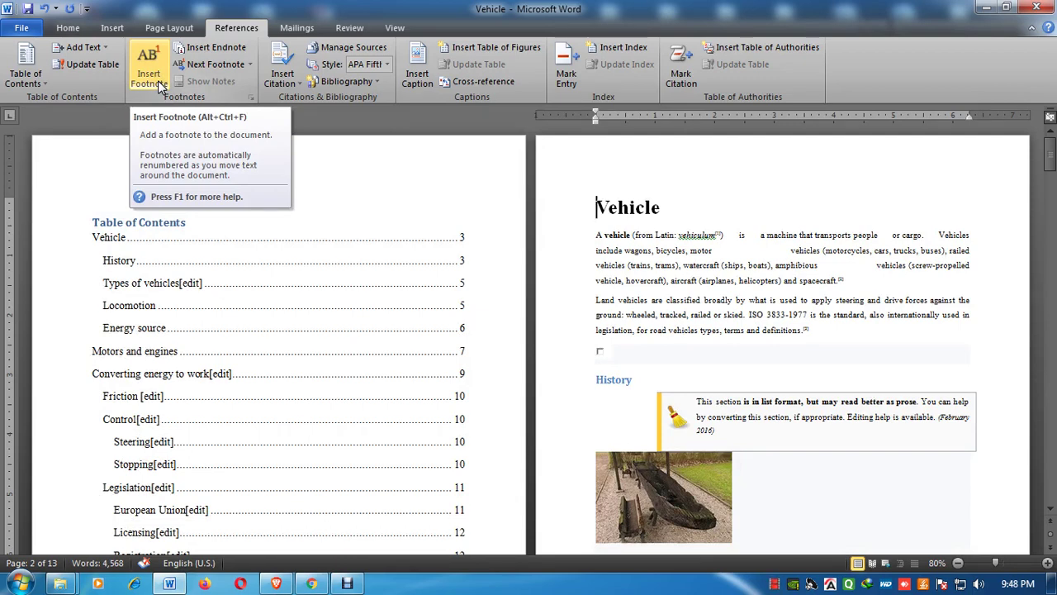
left_click(700, 312)
scroll(670, 309, "up", 2)
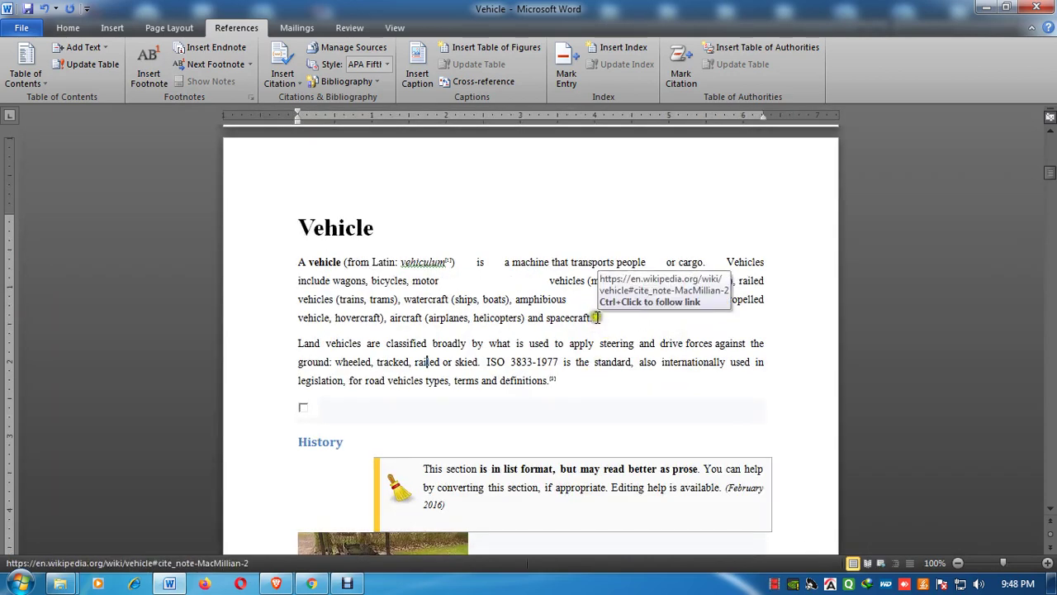
scroll(518, 395, "down", 3)
scroll(518, 396, "down", 7)
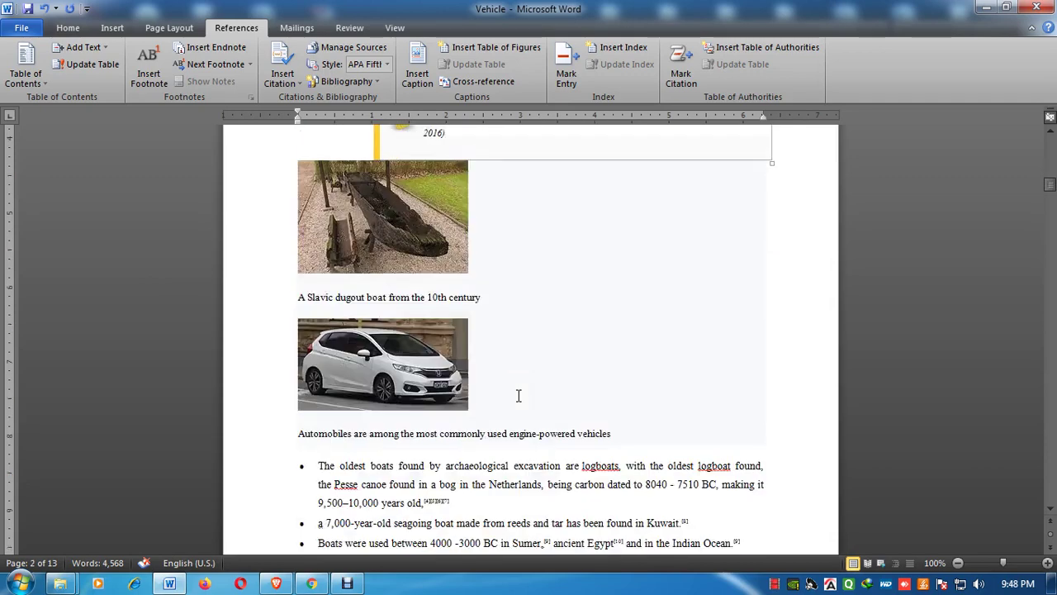
scroll(518, 396, "down", 6)
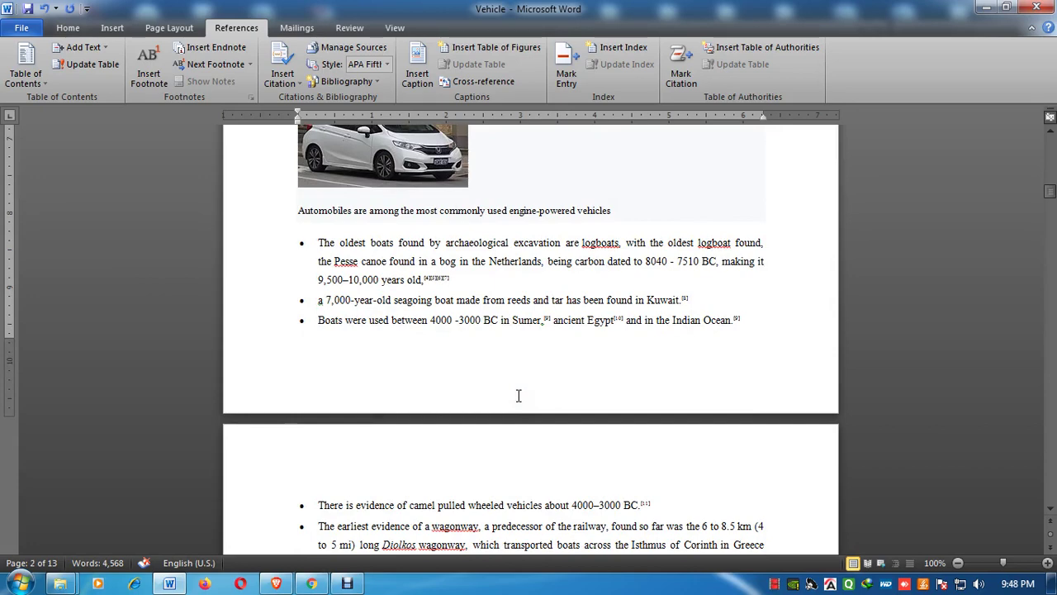
scroll(519, 396, "up", 4)
scroll(519, 396, "up", 1)
scroll(417, 376, "up", 3)
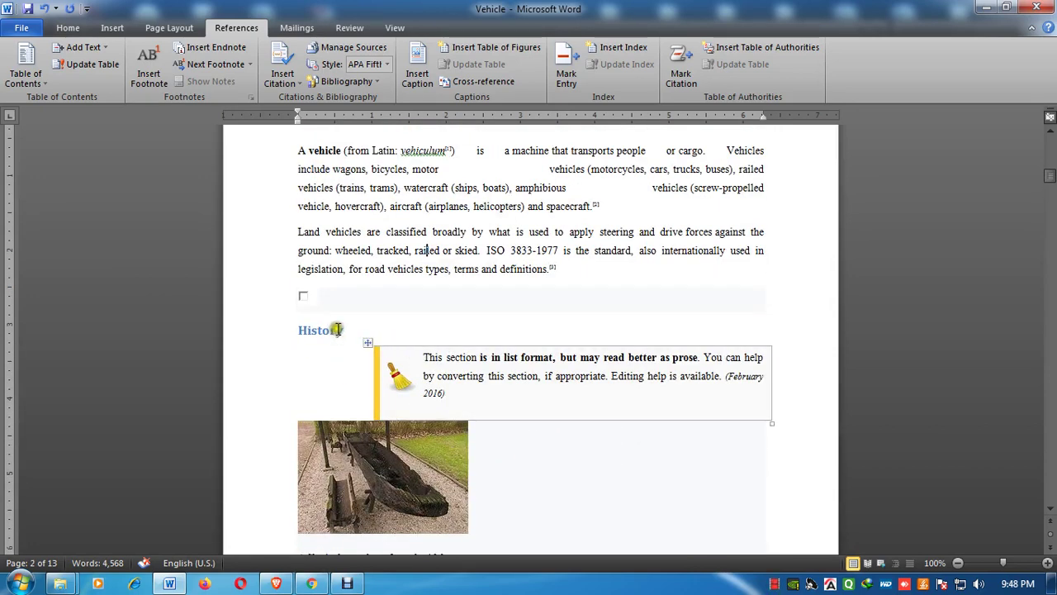
Step: Add footnote 1 after the History heading reading 'It shows the history of vehicle'
left_click(343, 332)
left_click(165, 79)
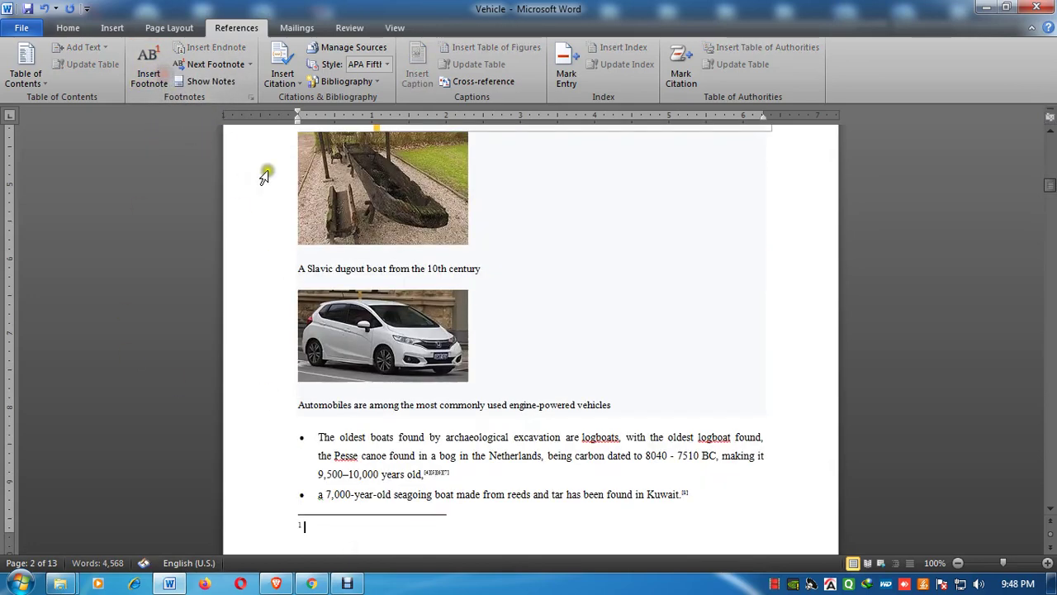
double_click(304, 527)
scroll(312, 530, "down", 6)
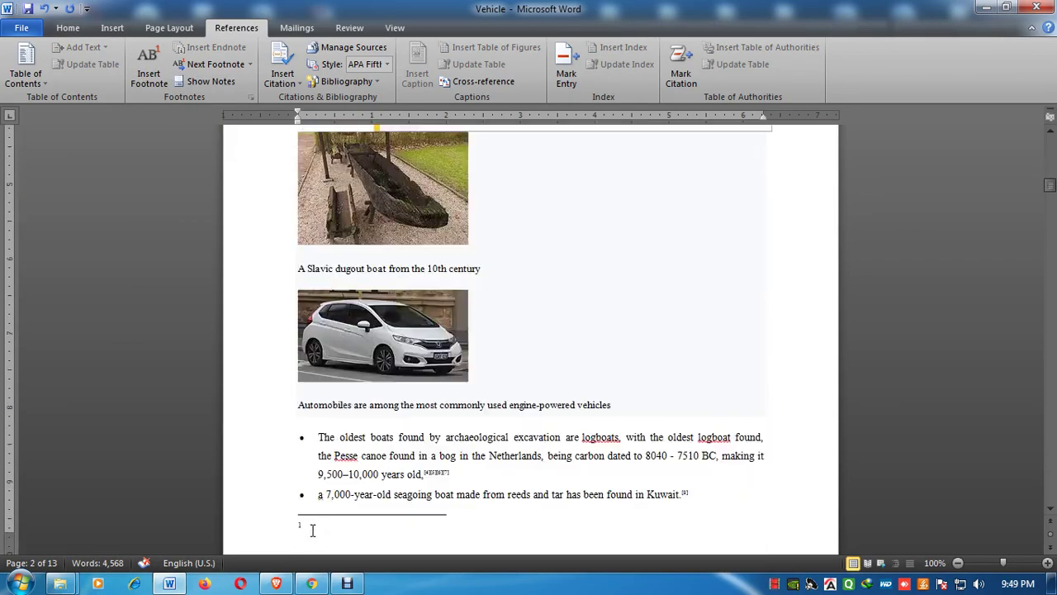
scroll(312, 530, "down", 5)
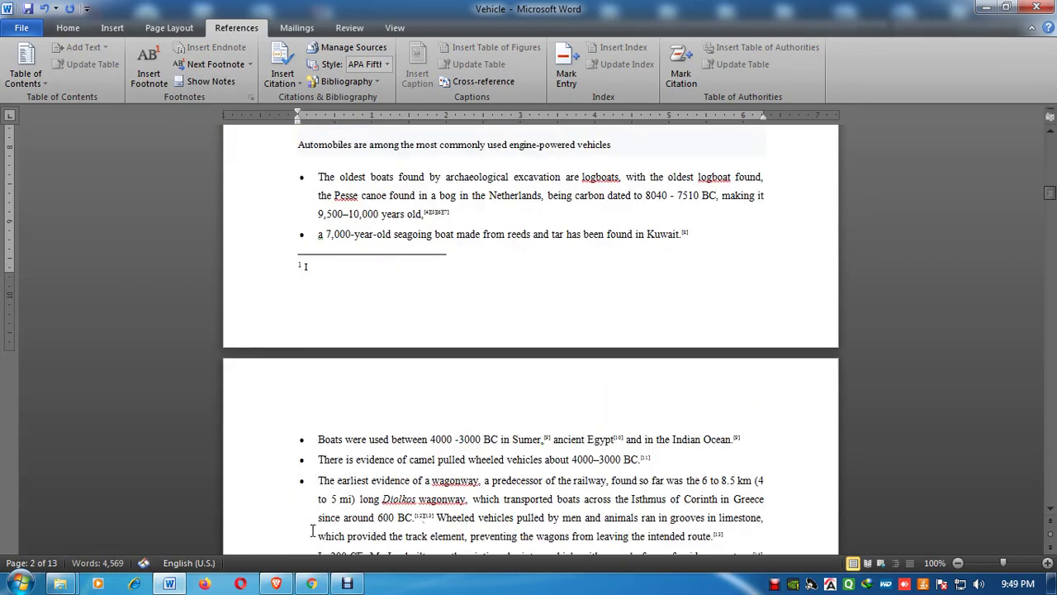
type("It shows the h")
type("istory of")
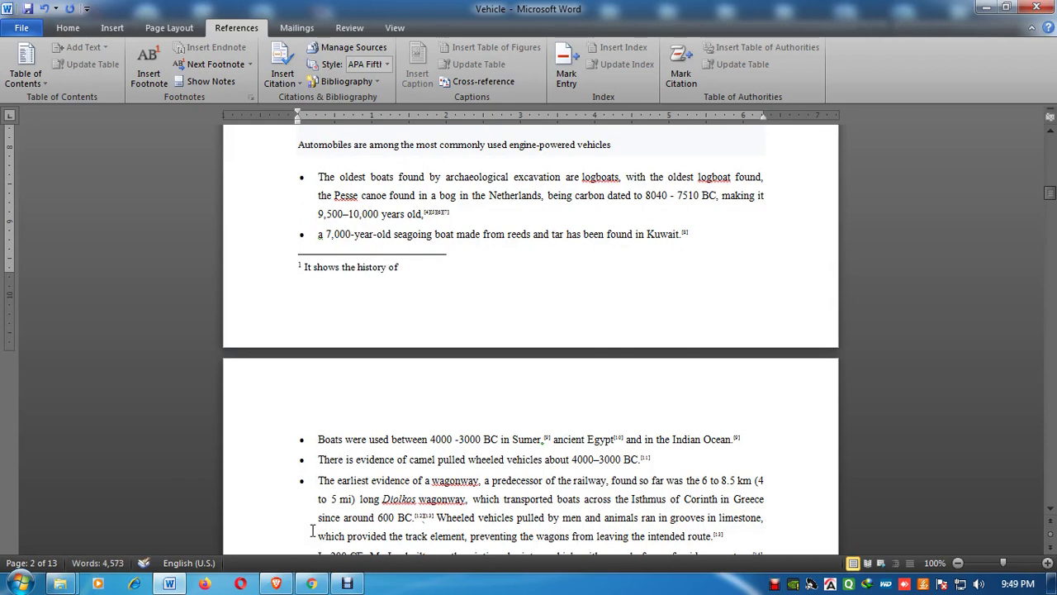
type(" vehile")
key("BackSpace")
key("BackSpace")
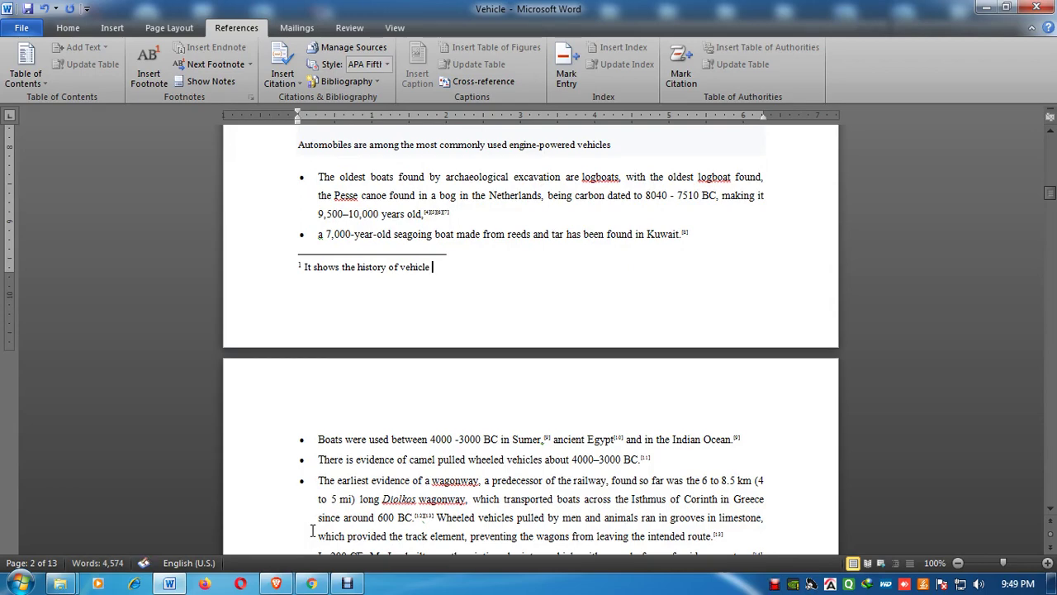
scroll(322, 536, "up", 10)
scroll(331, 542, "up", 5)
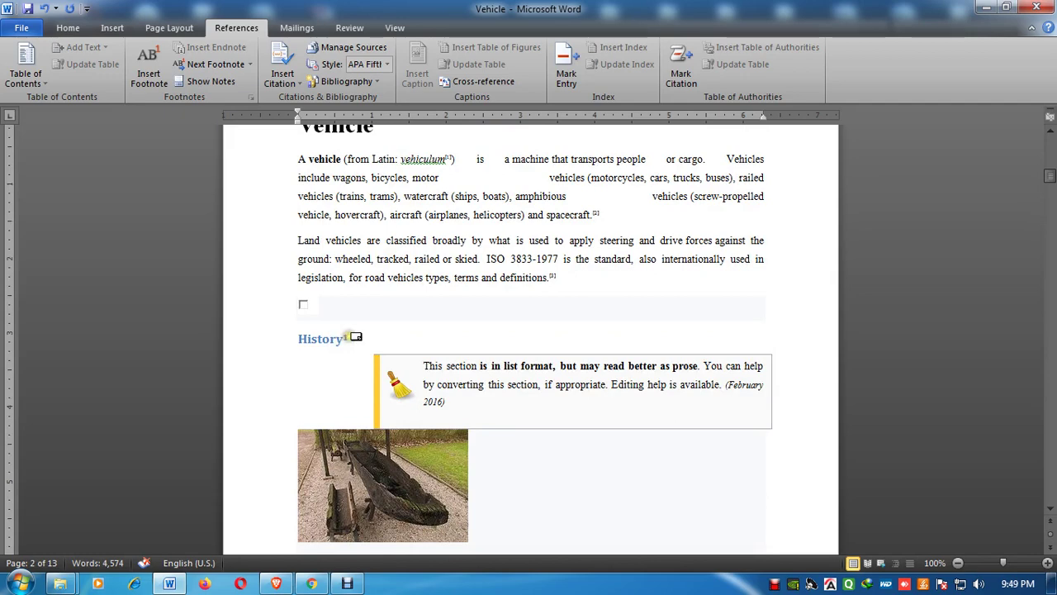
mouse_move(354, 336)
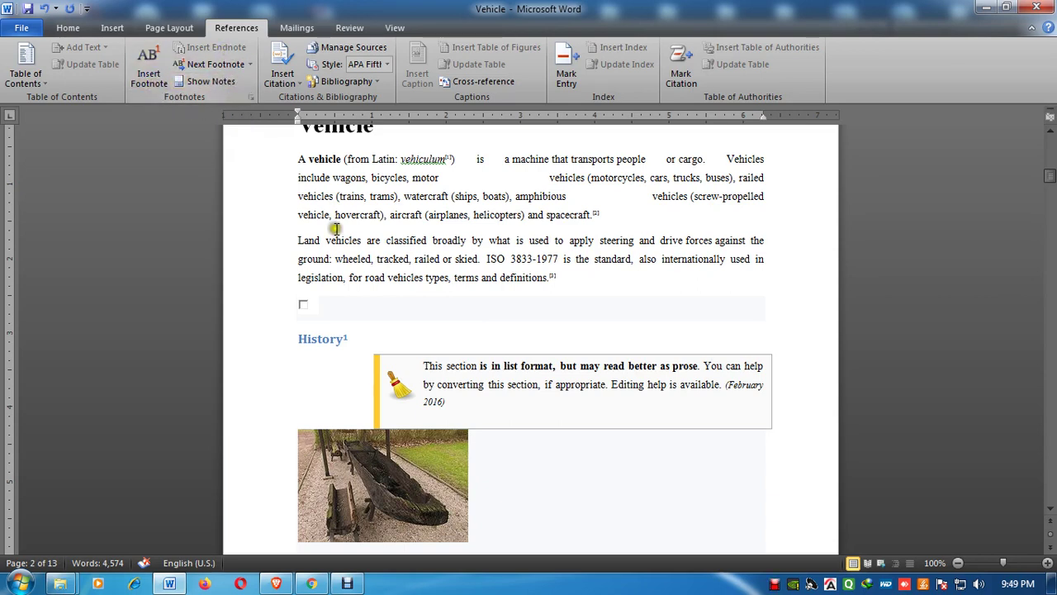
scroll(330, 228, "down", 2)
left_click(488, 373)
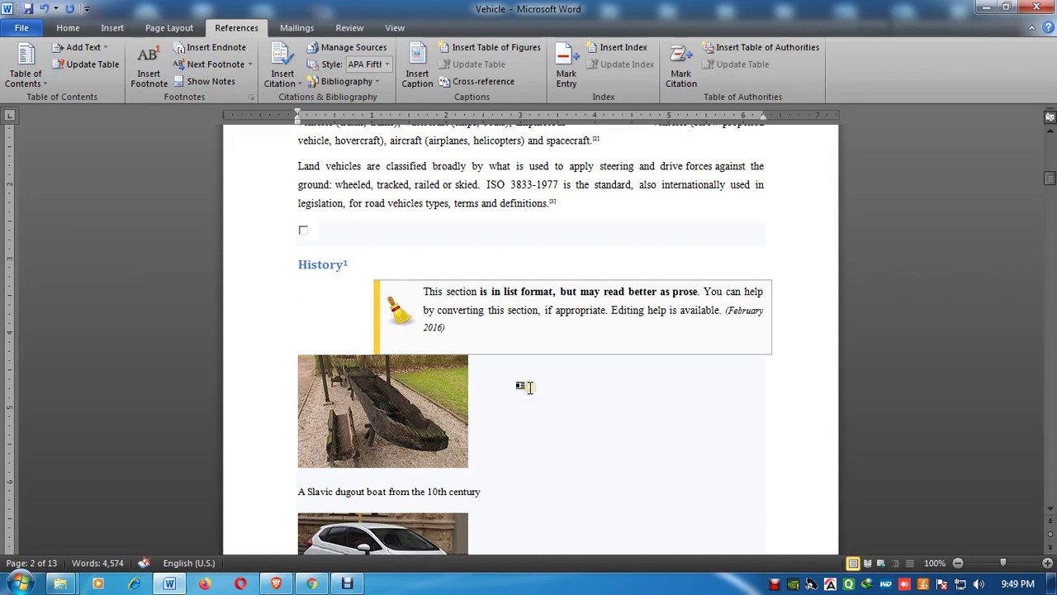
Step: Add endnote i after the Slavic dugout boat caption reading 'It is one of the vehicle'
left_click(482, 492)
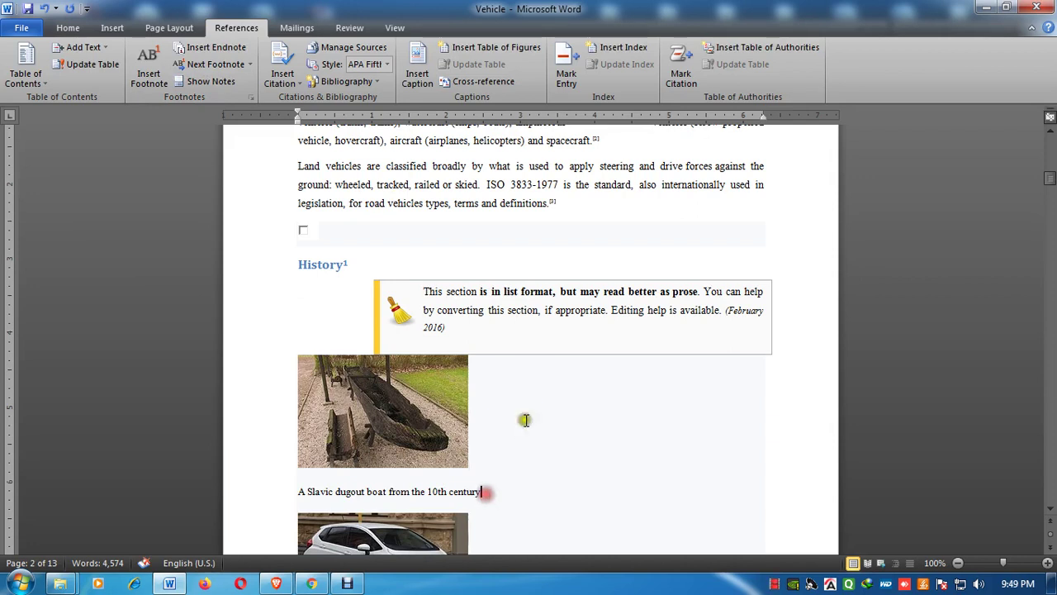
left_click(216, 53)
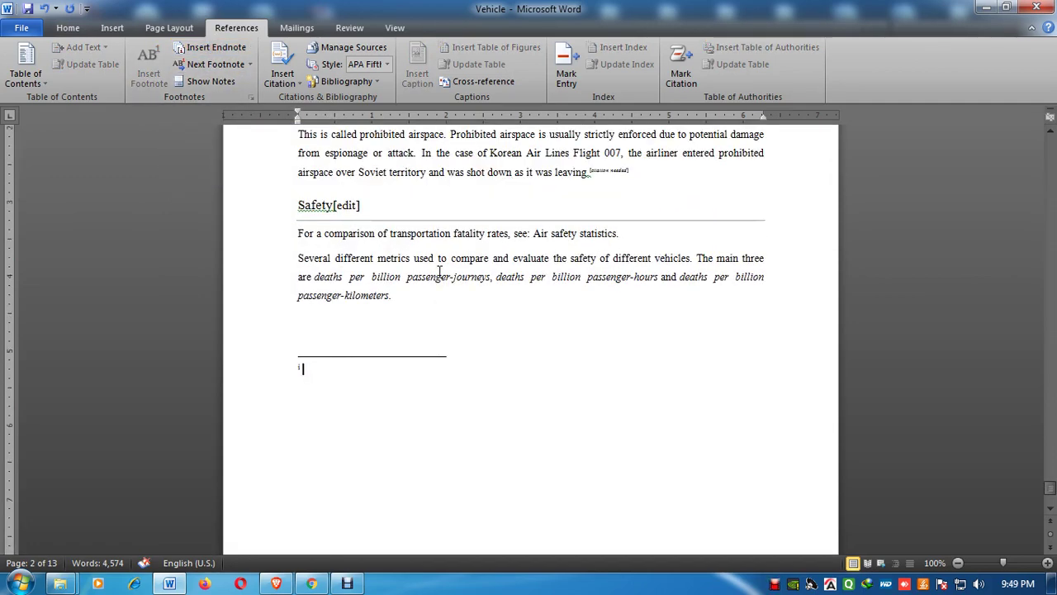
type("one")
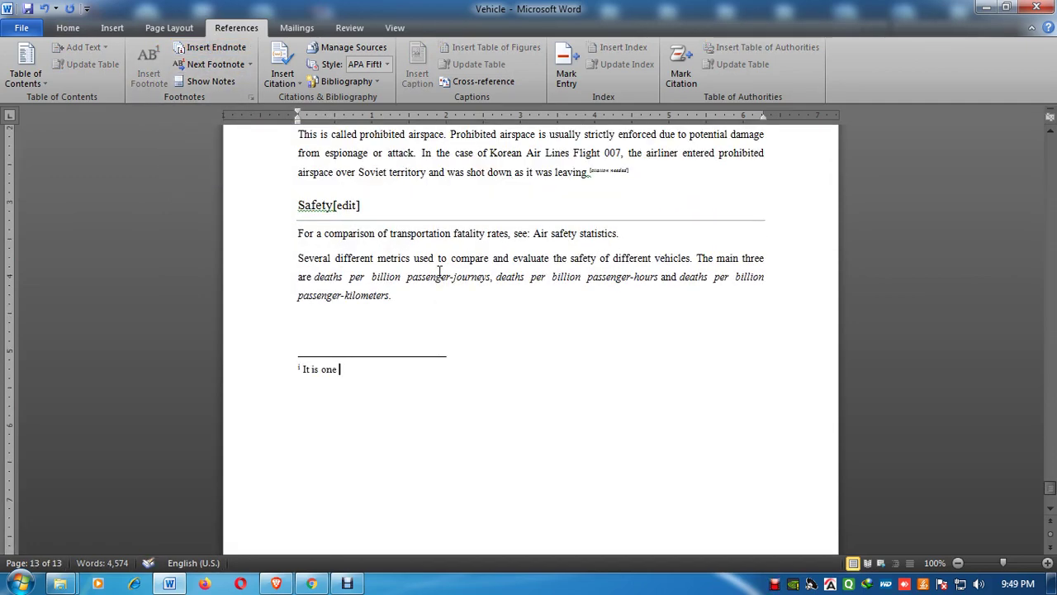
type(" of the vehicle")
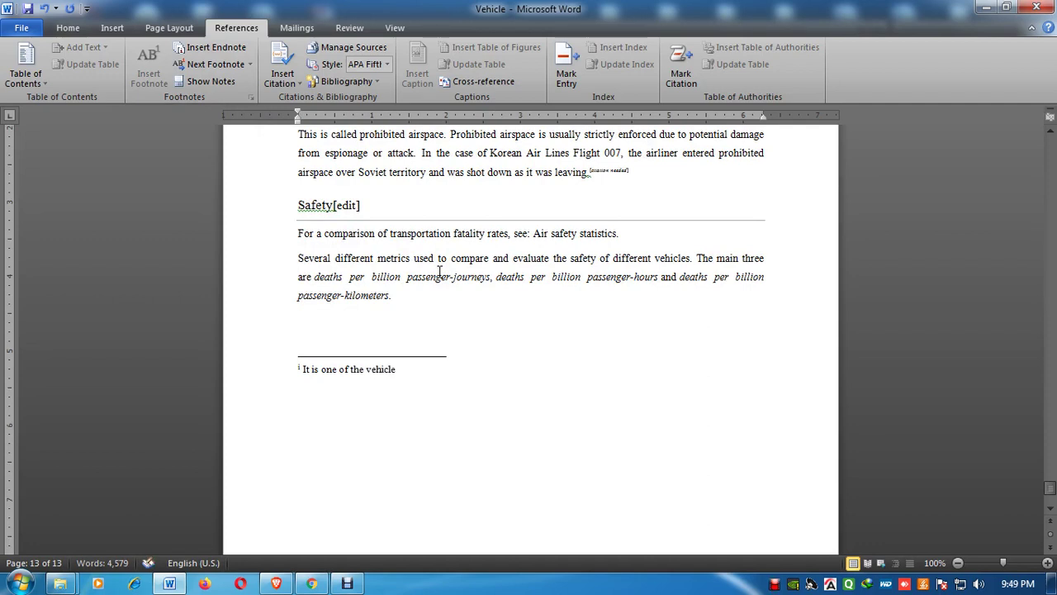
left_click(378, 384)
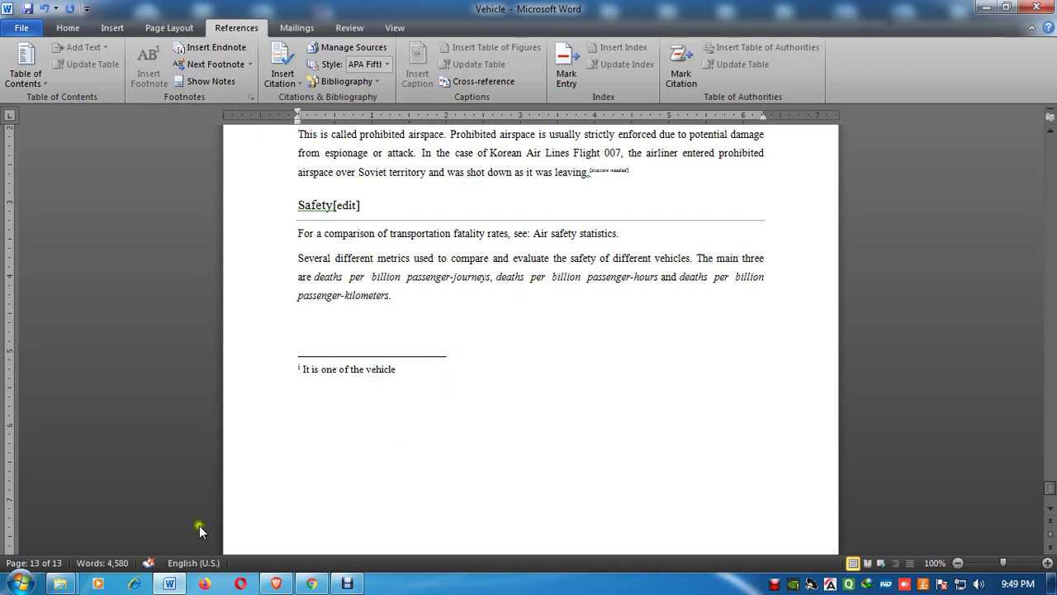
Step: Go back to the History heading and jump to its footnote 1
scroll(380, 432, "up", 3)
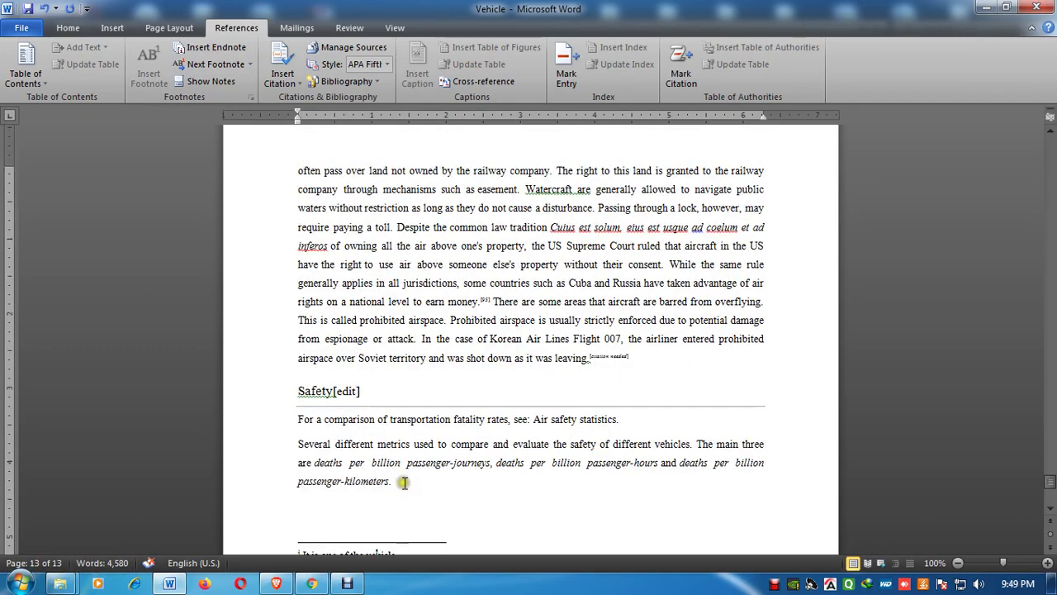
key("ctrl+Home")
left_click(449, 467)
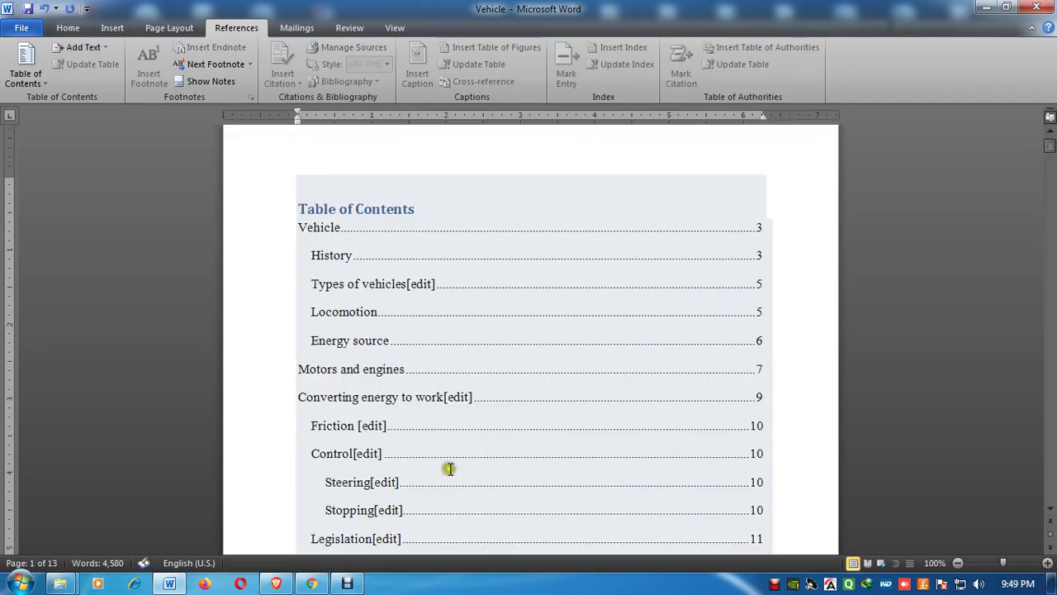
left_click(551, 464)
key("ctrl+z")
scroll(602, 371, "down", 2)
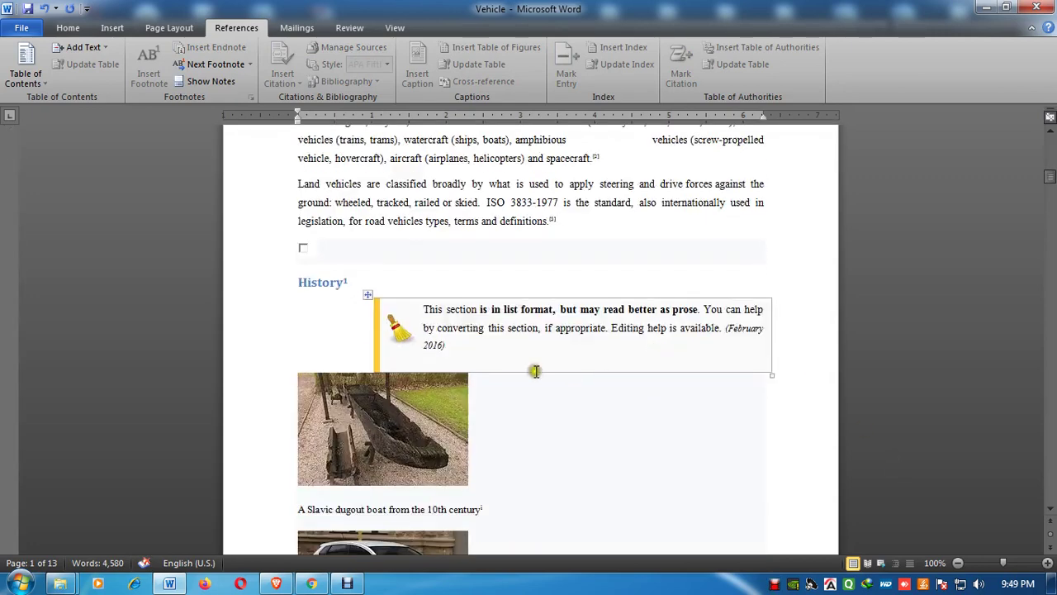
scroll(462, 272, "down", 2)
double_click(347, 168)
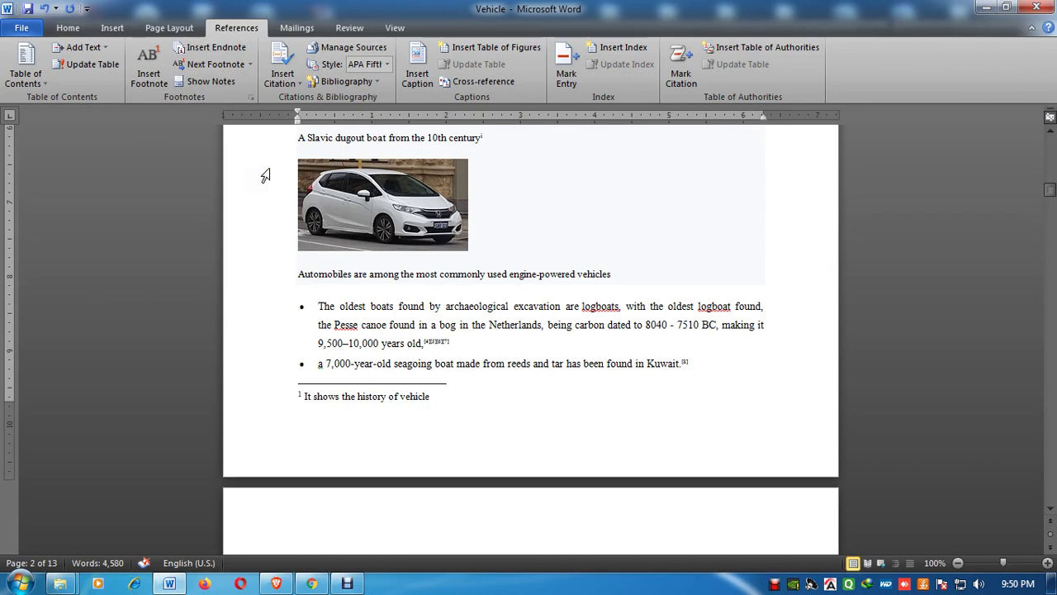
Step: Start a new Book source for a citation and enter the author's name
left_click(300, 78)
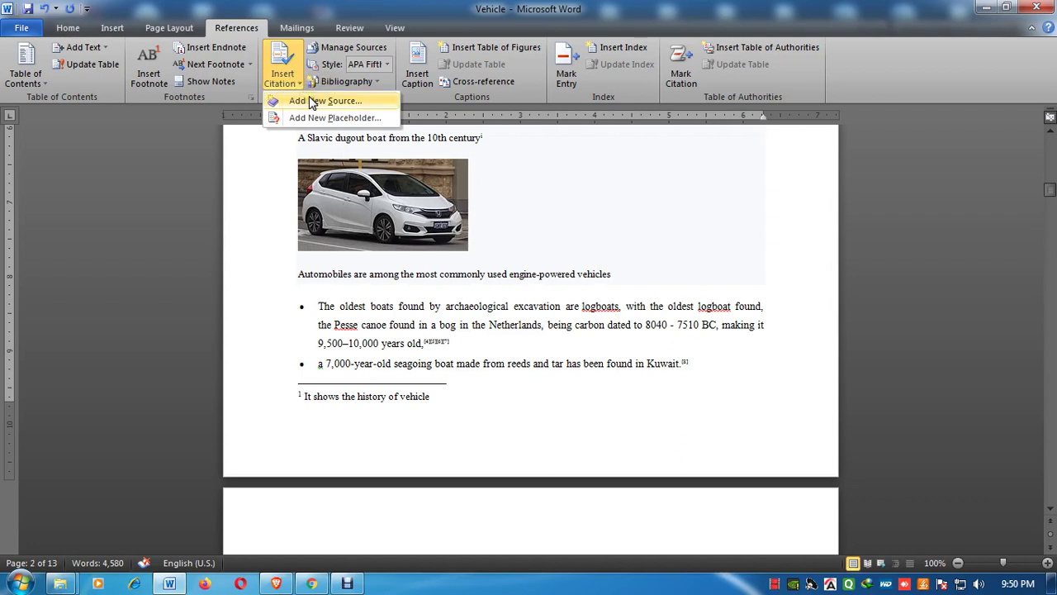
left_click(311, 100)
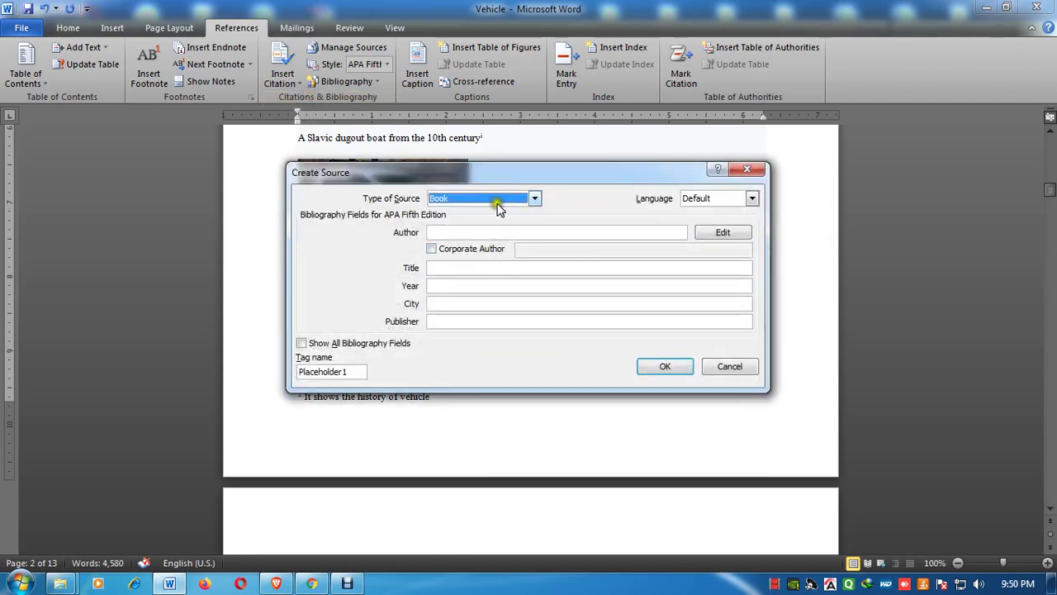
left_click(497, 201)
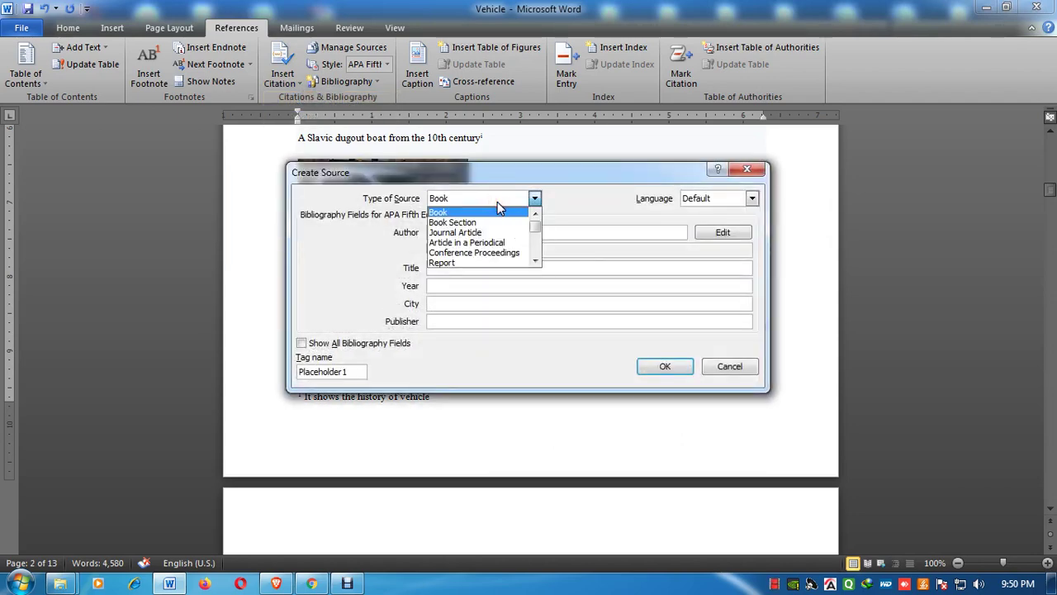
left_click(497, 202)
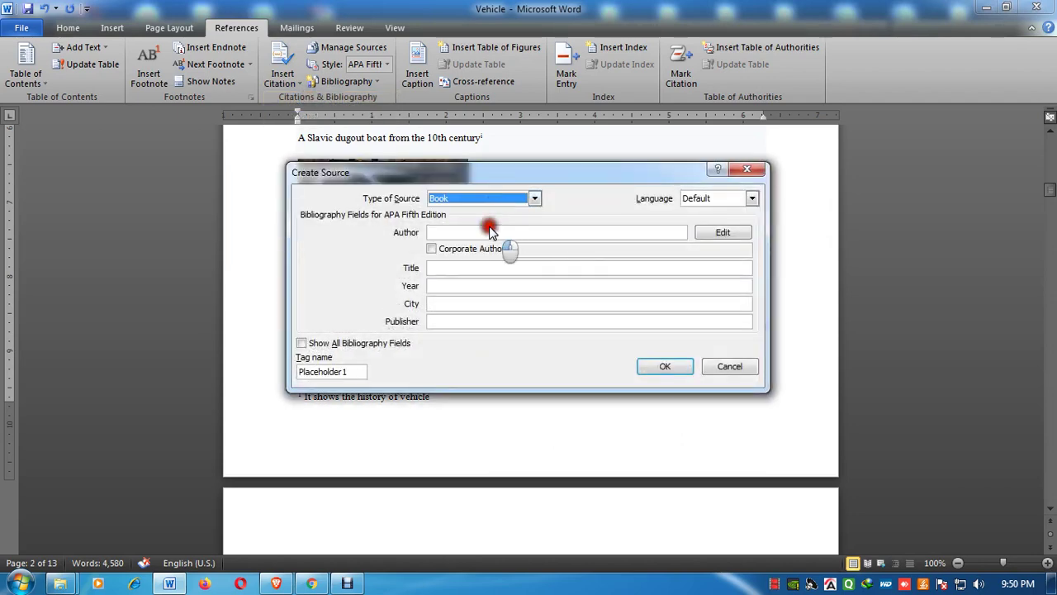
left_click(489, 232)
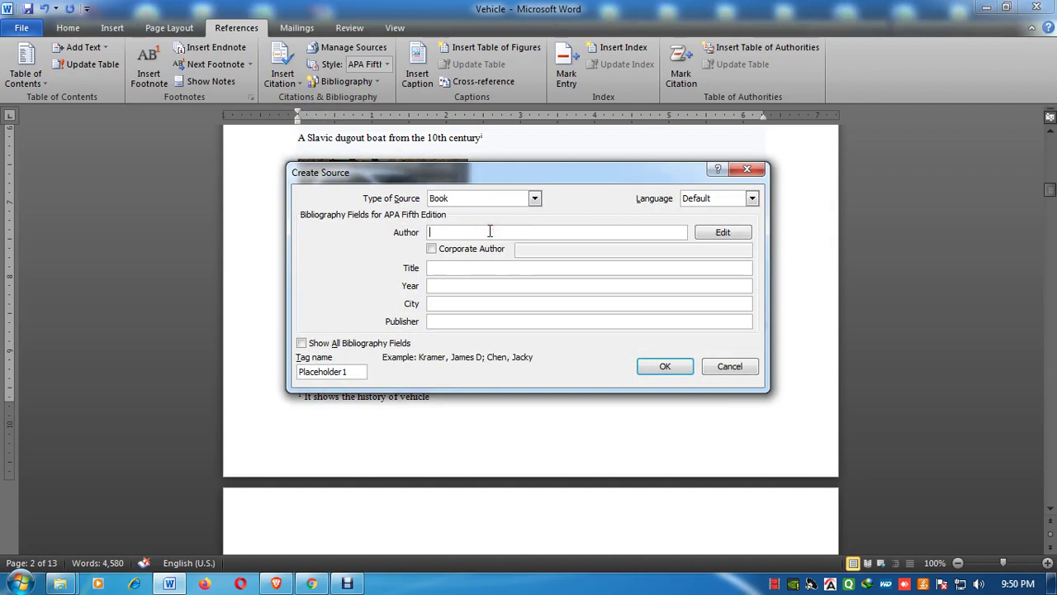
type("G")
type("anesan")
Step: Fill in title Introduction to Vehicle, year 2021, city Chennai, publisher Tajmahal Publisher, and insert the citation
left_click(498, 267)
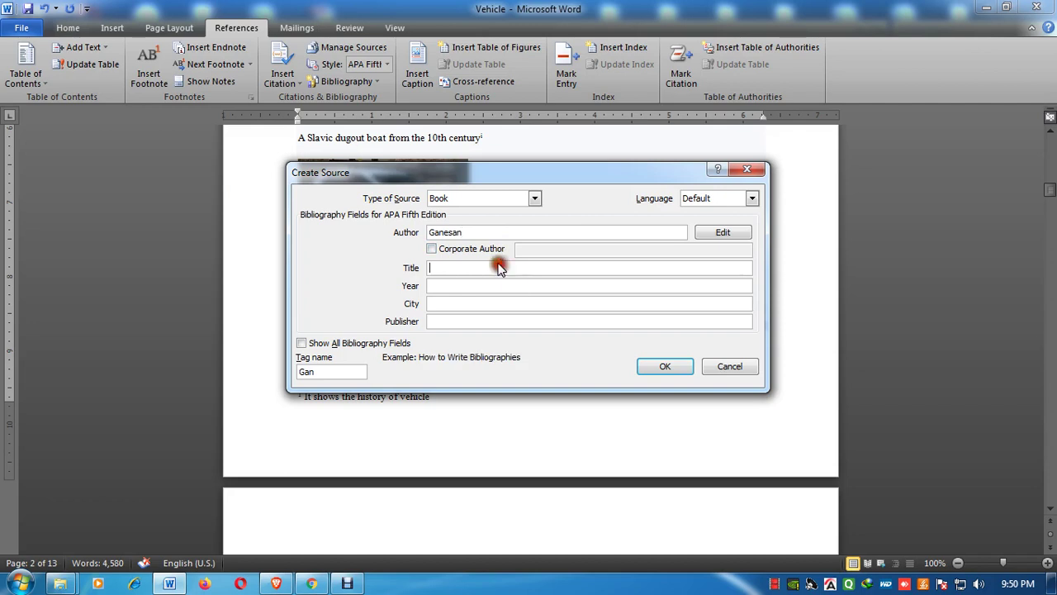
type("Intr")
type("oduction to")
type(" Ve")
type("hicle")
left_click(501, 266)
left_click(516, 286)
type("2021")
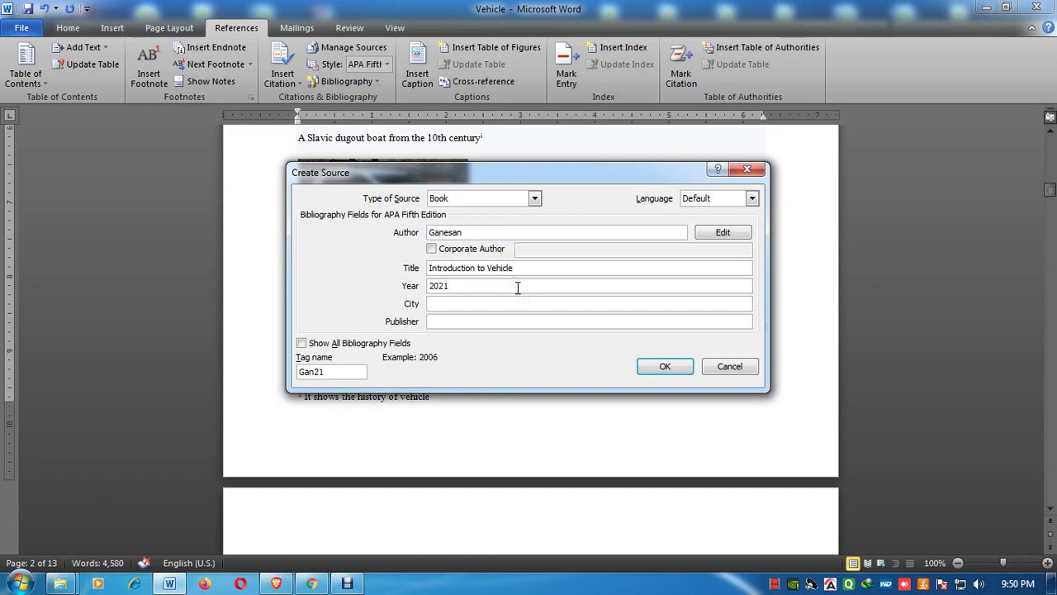
left_click(504, 304)
type("nai")
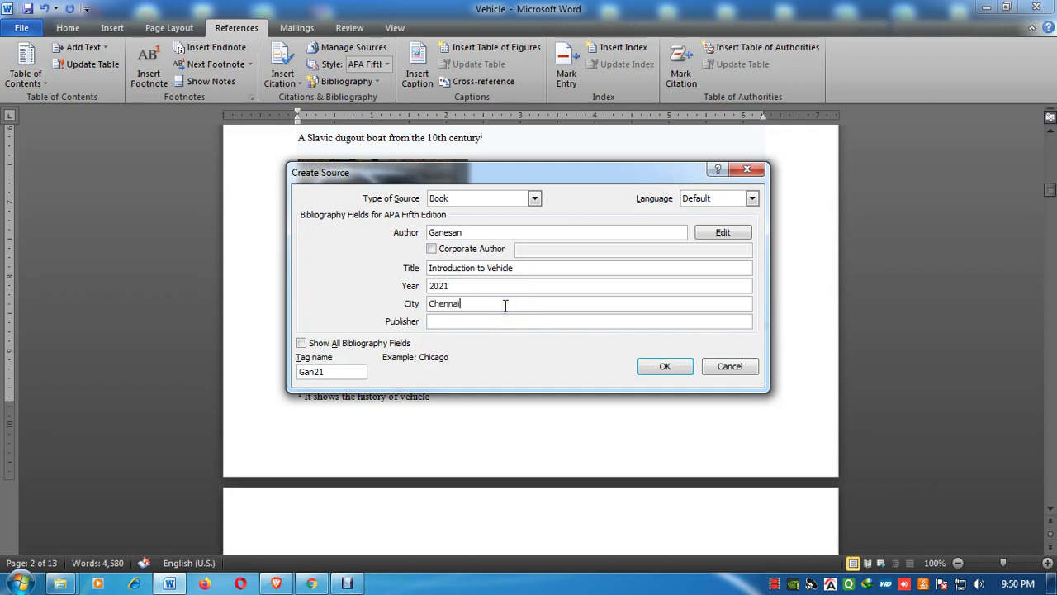
left_click(505, 321)
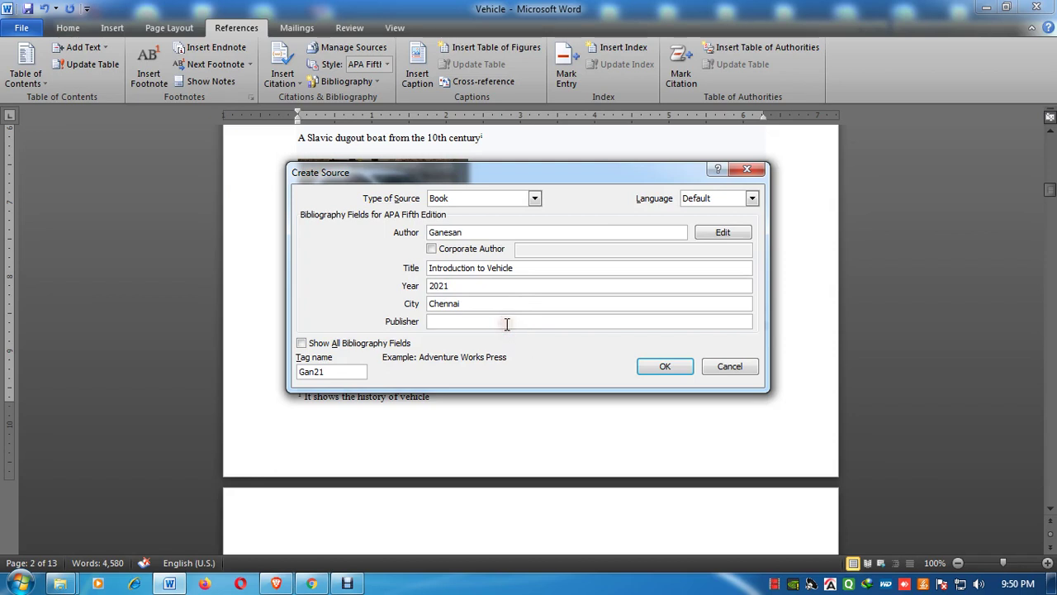
type("G")
key("BackSpace")
type("Tajmahal P")
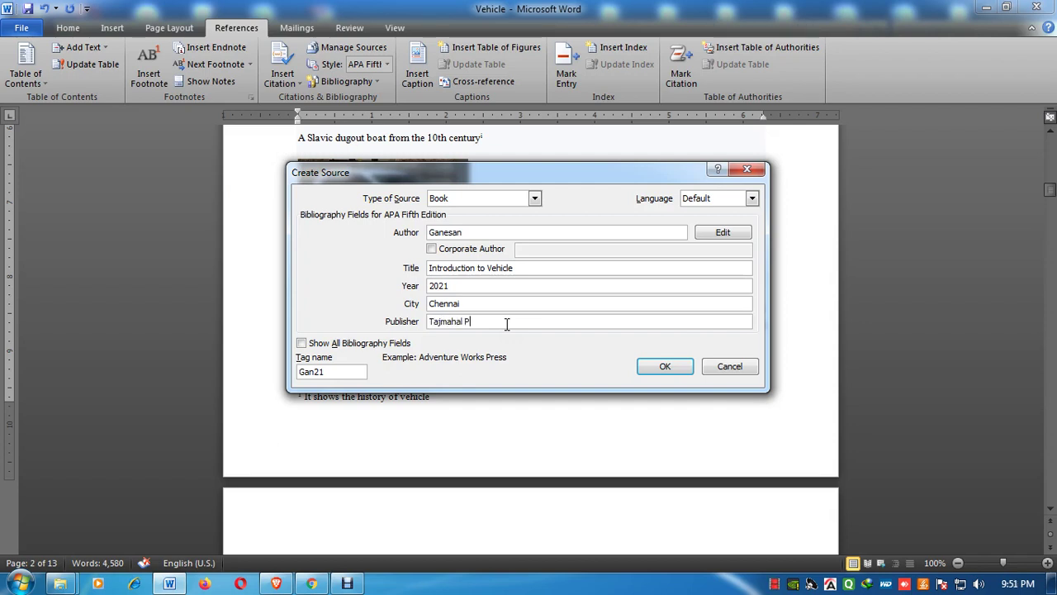
type("Ub")
type("bl")
type("isher")
key("Return")
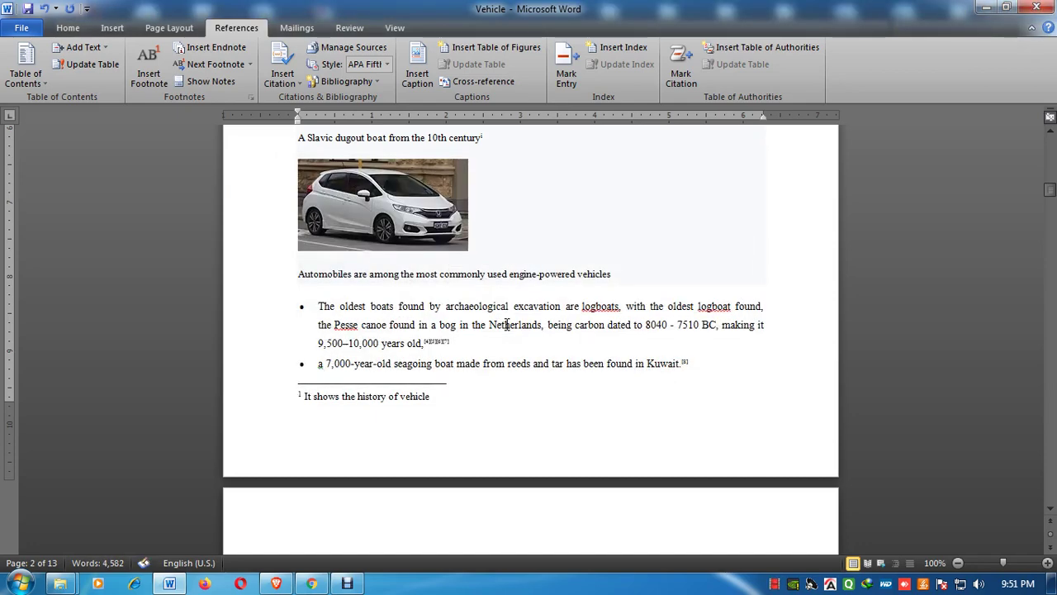
Step: Jump to the document's last page and confirm Introduction to Vehicle is the only stored source
key("ctrl+End")
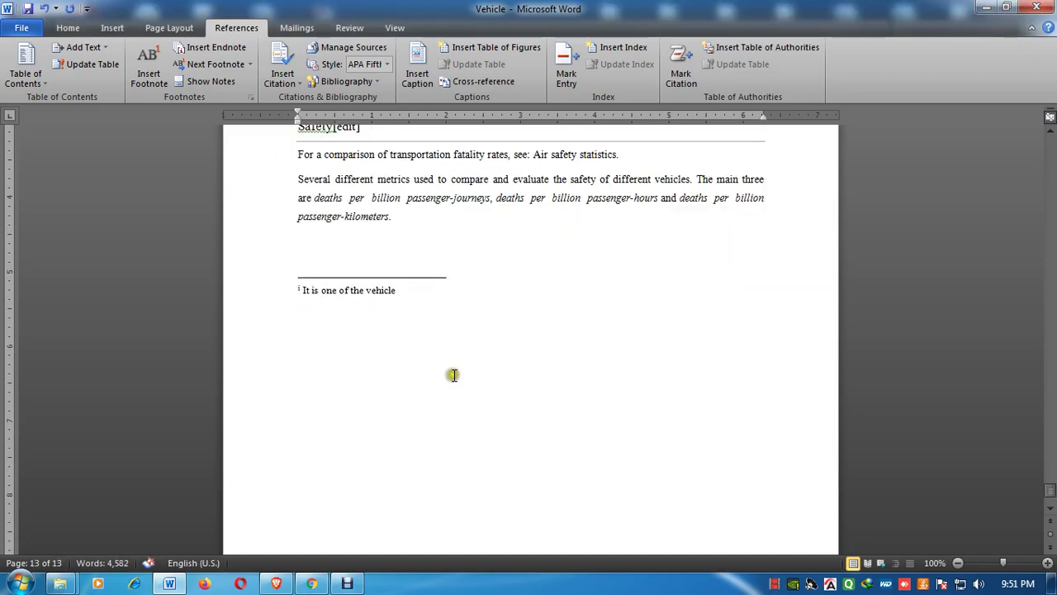
left_click(362, 48)
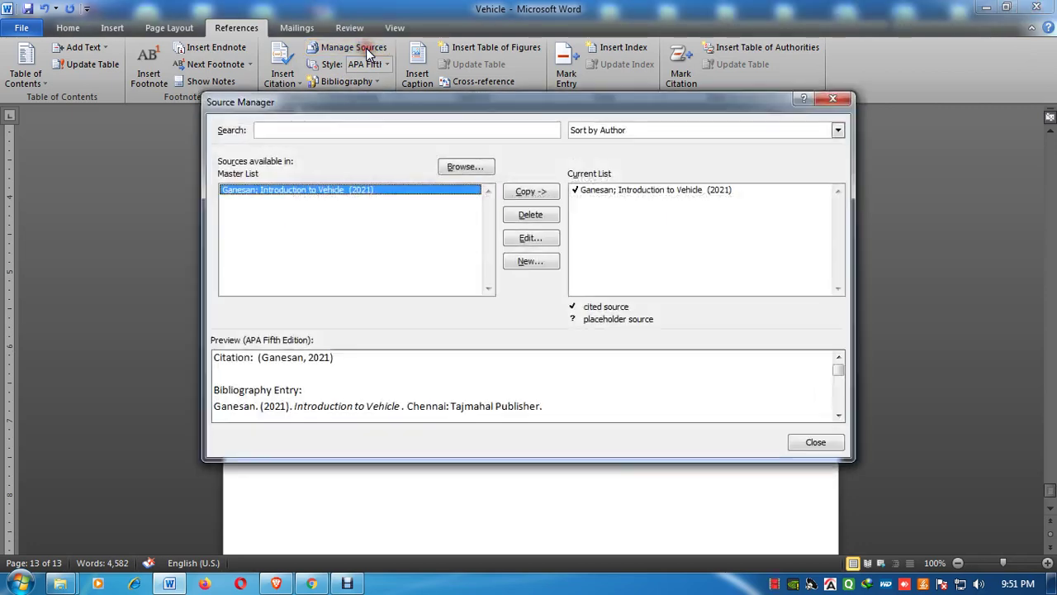
left_click(307, 192)
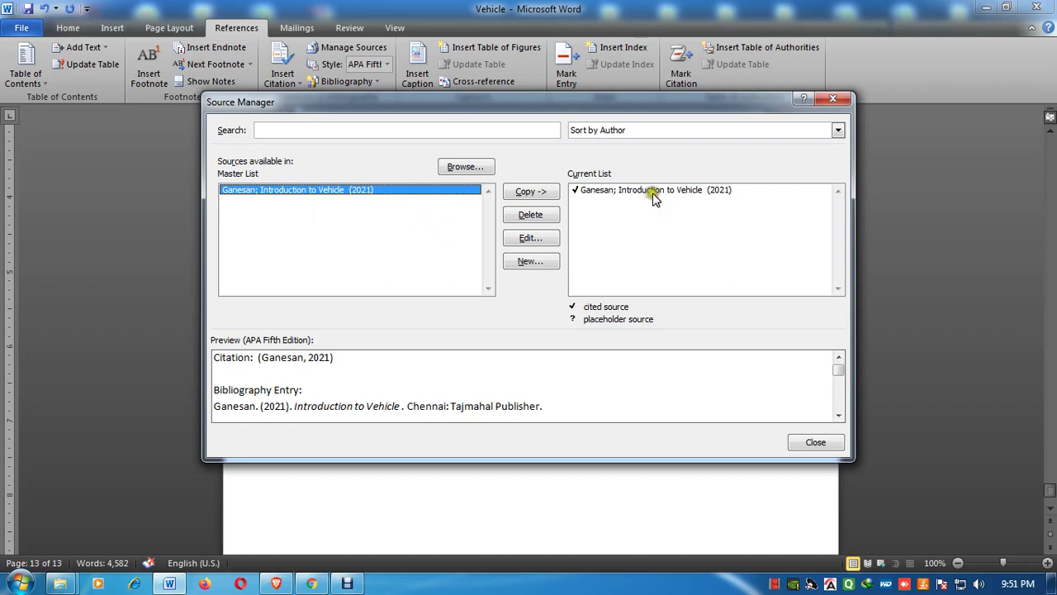
left_click(815, 441)
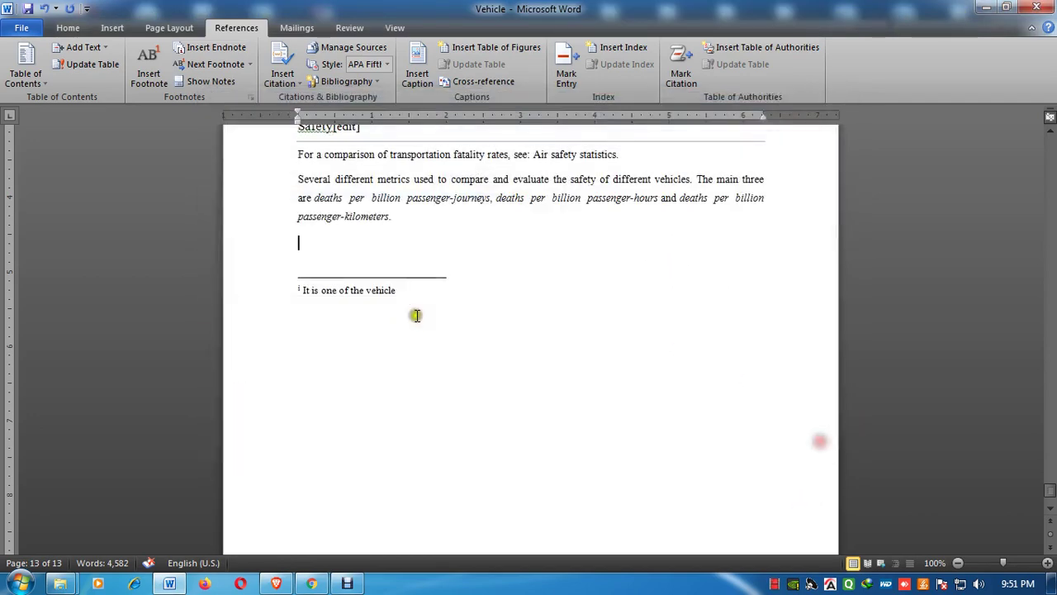
left_click(355, 86)
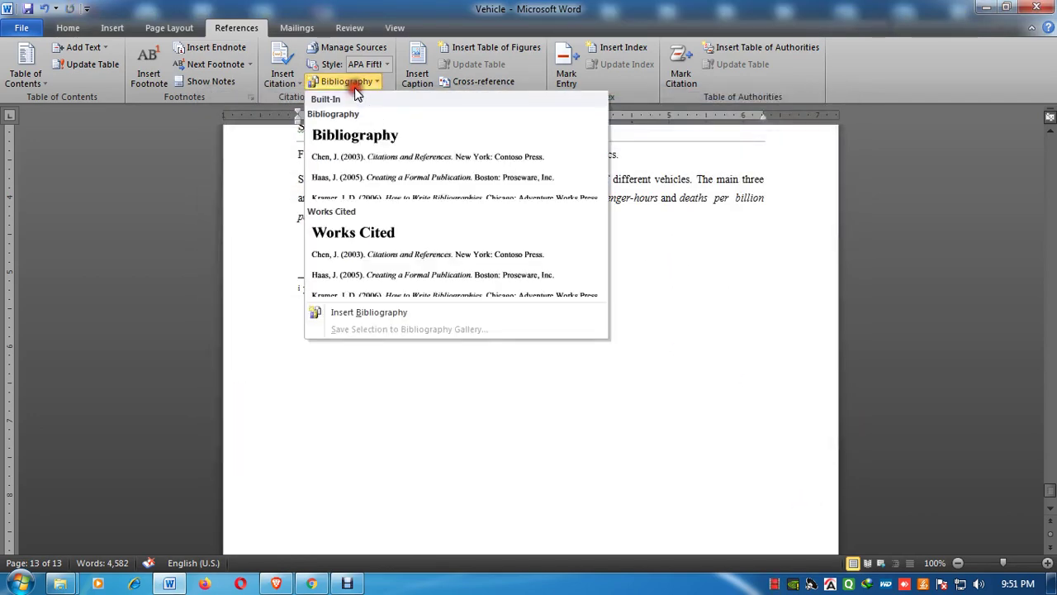
Step: Insert a Bibliography listing the 2021 Introduction to Vehicle book and recheck it in Manage Sources
left_click(390, 168)
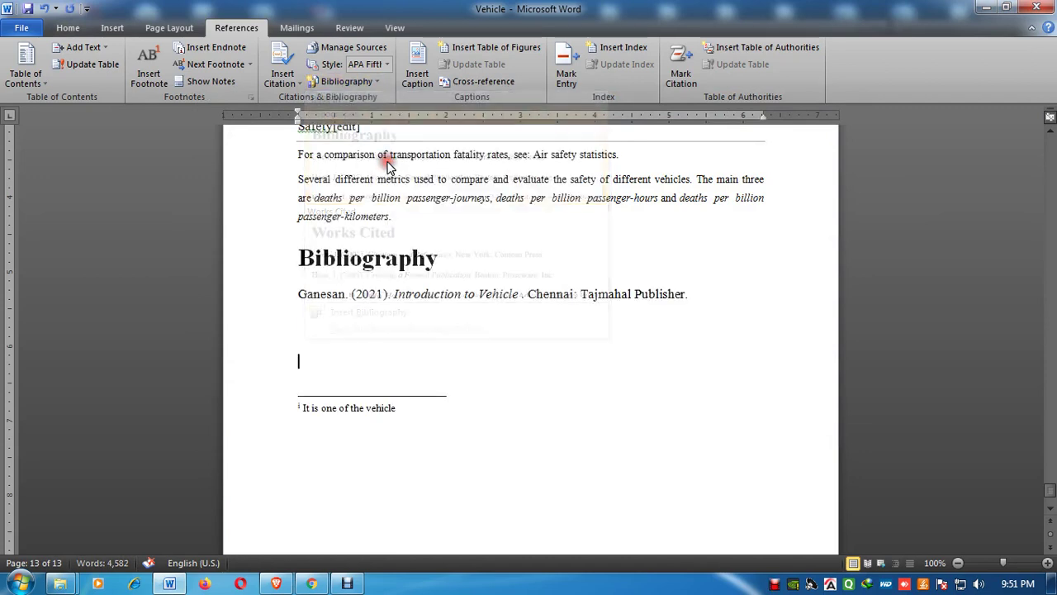
left_click(309, 302)
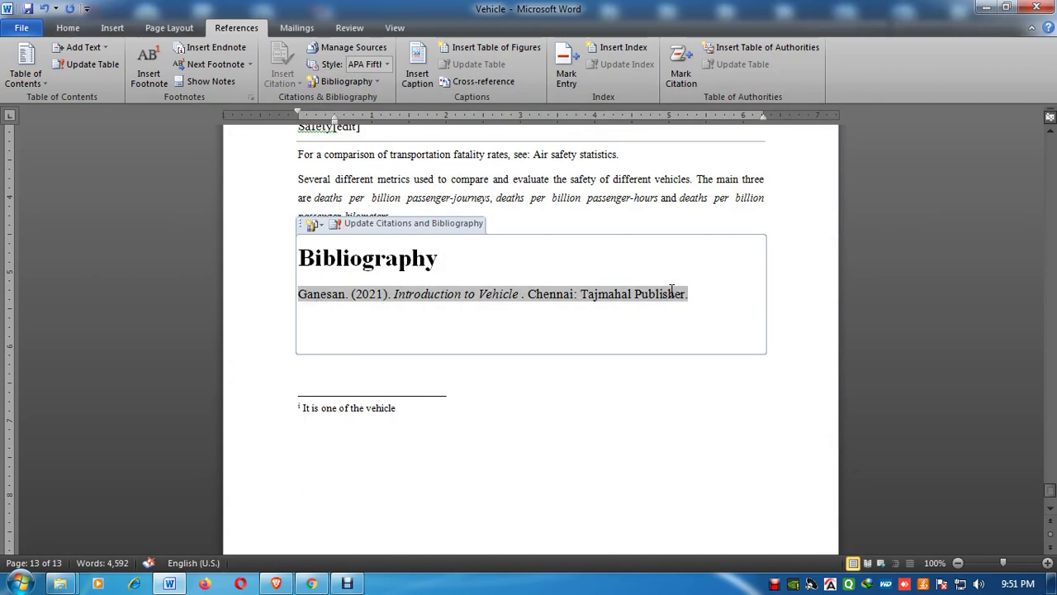
left_click(345, 46)
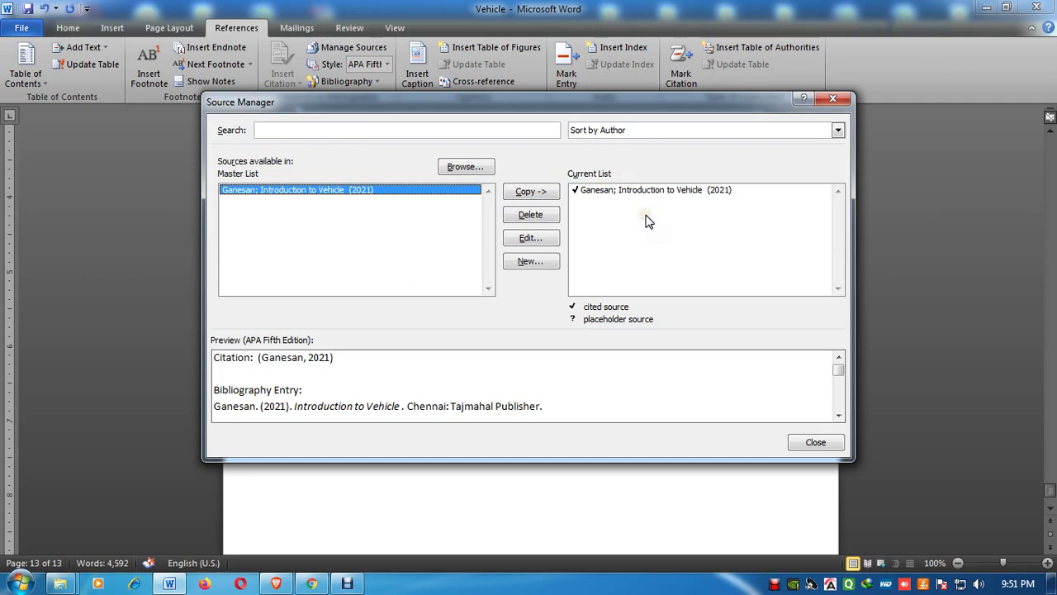
left_click(832, 98)
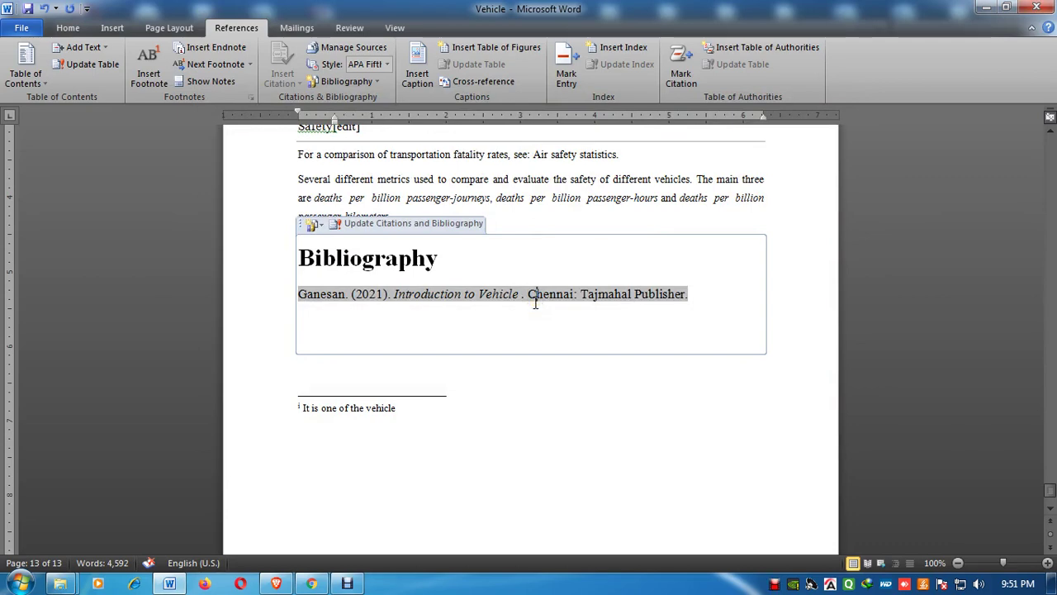
scroll(536, 302, "up", 2)
scroll(534, 300, "up", 2)
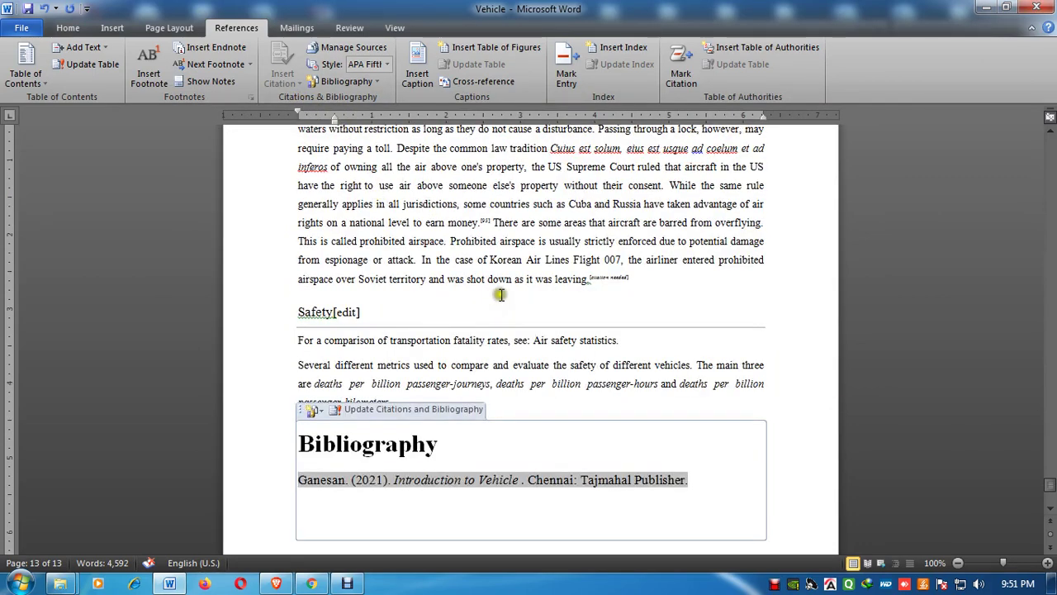
left_click(525, 282)
left_click(282, 86)
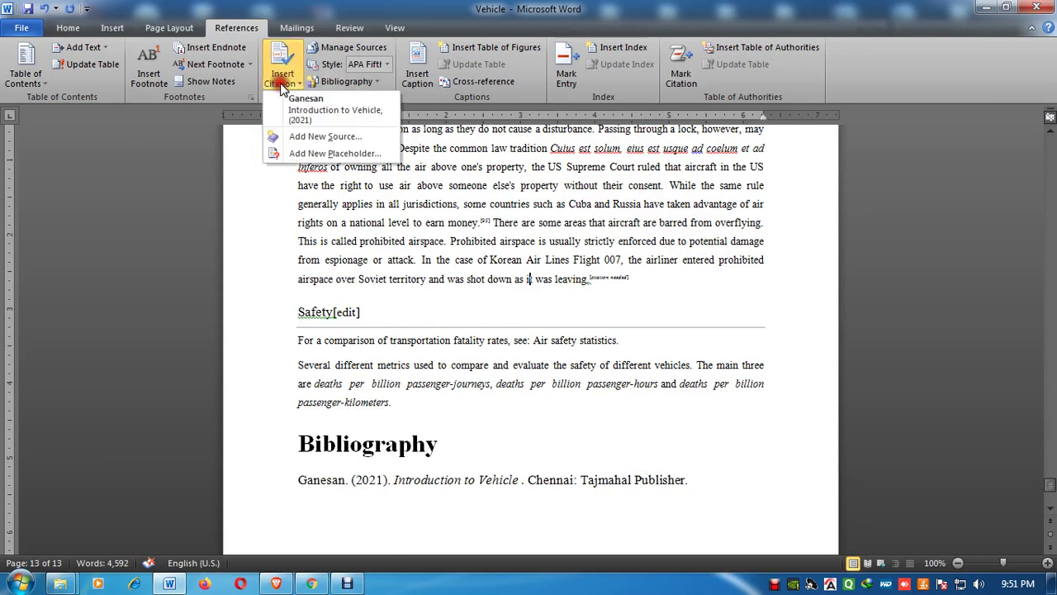
left_click(642, 229)
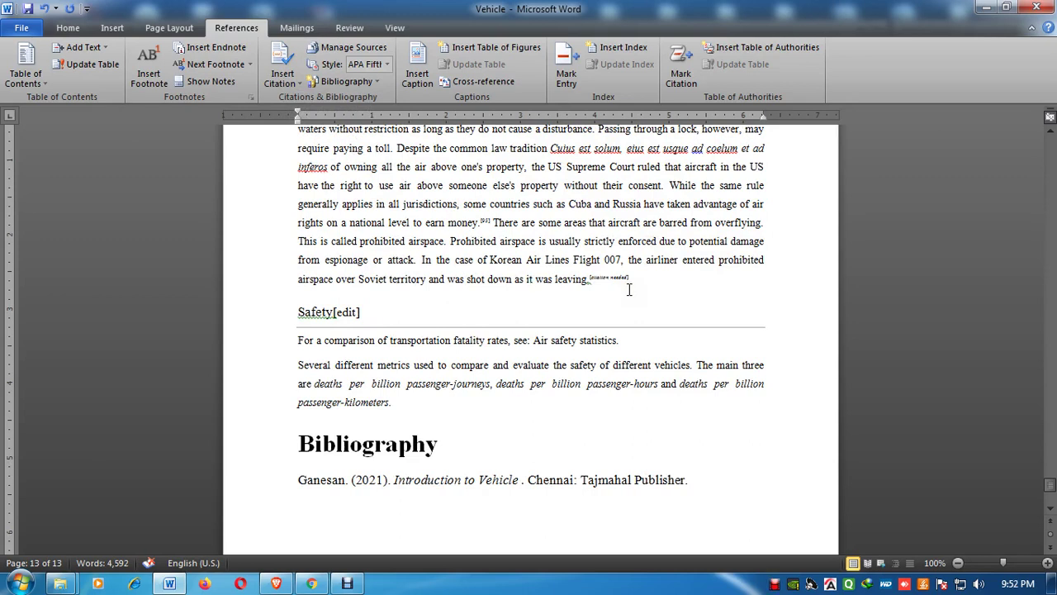
mouse_move(347, 583)
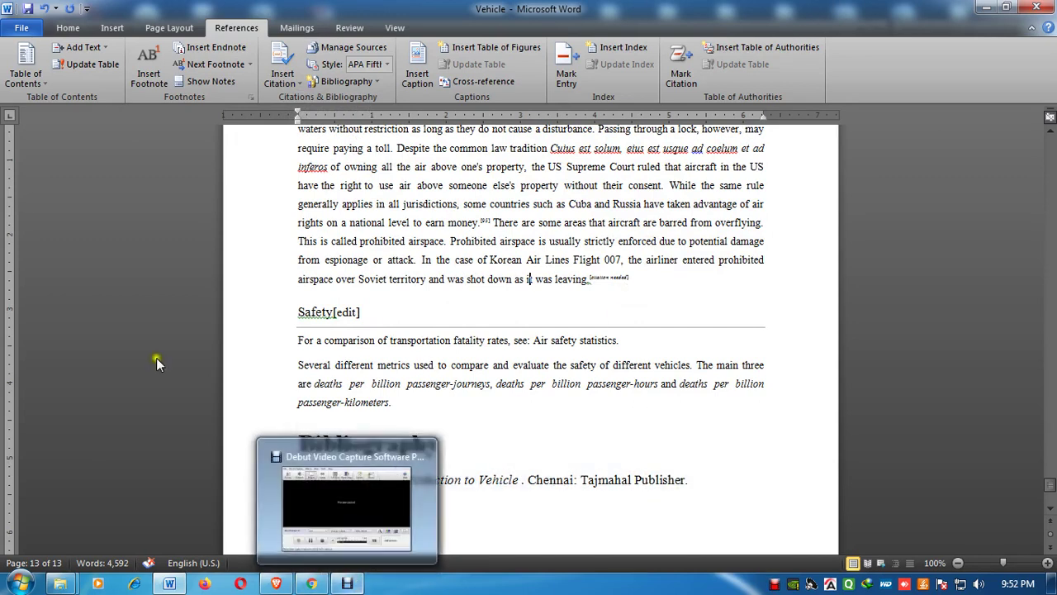
left_click(165, 384)
left_click(401, 241)
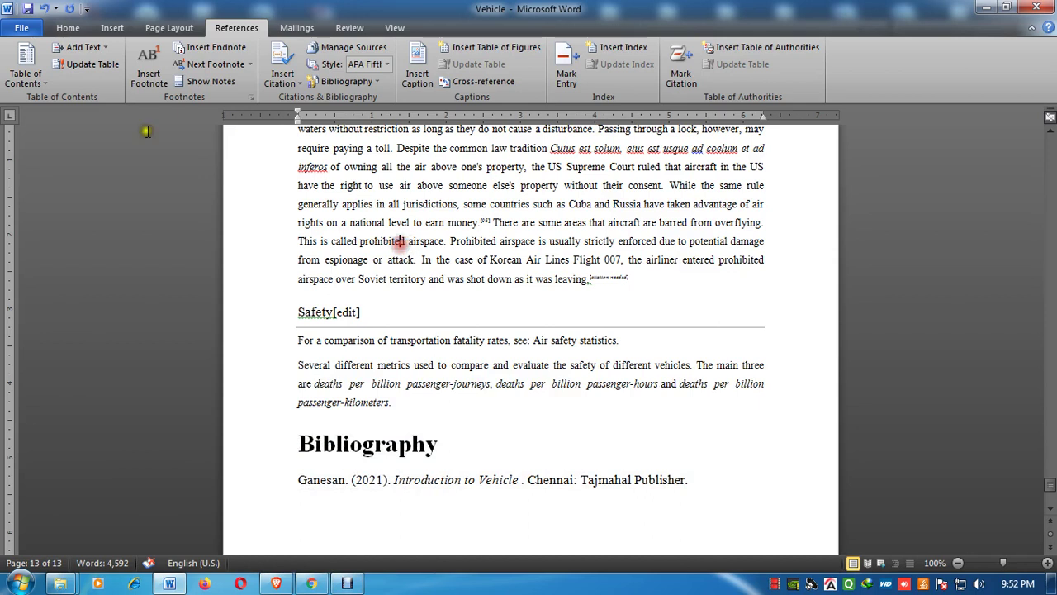
left_click(322, 219)
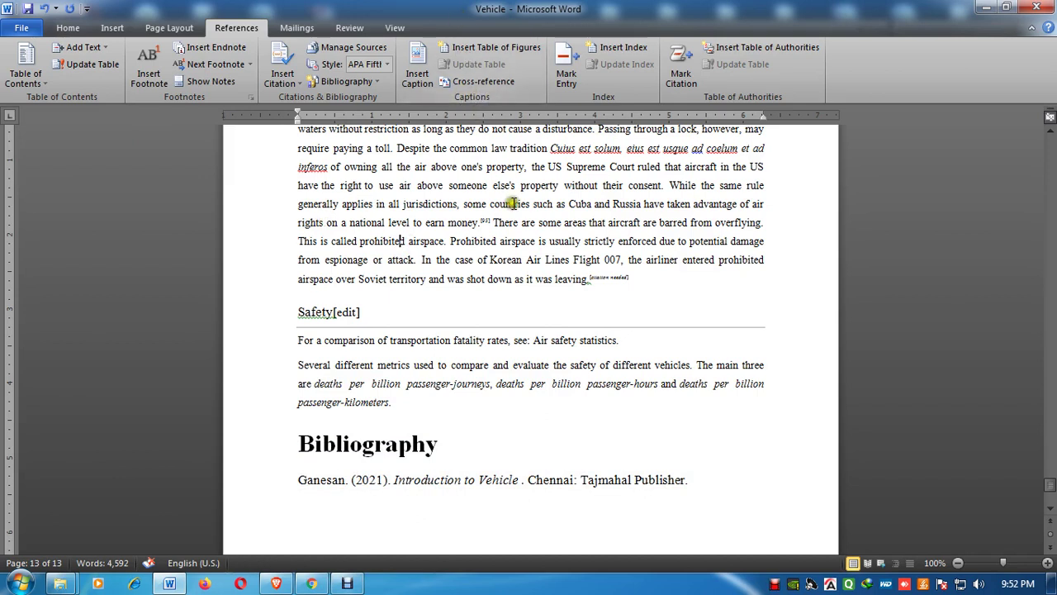
Step: Add a Figure 1 caption under the dugout boat picture
key("ctrl+Home")
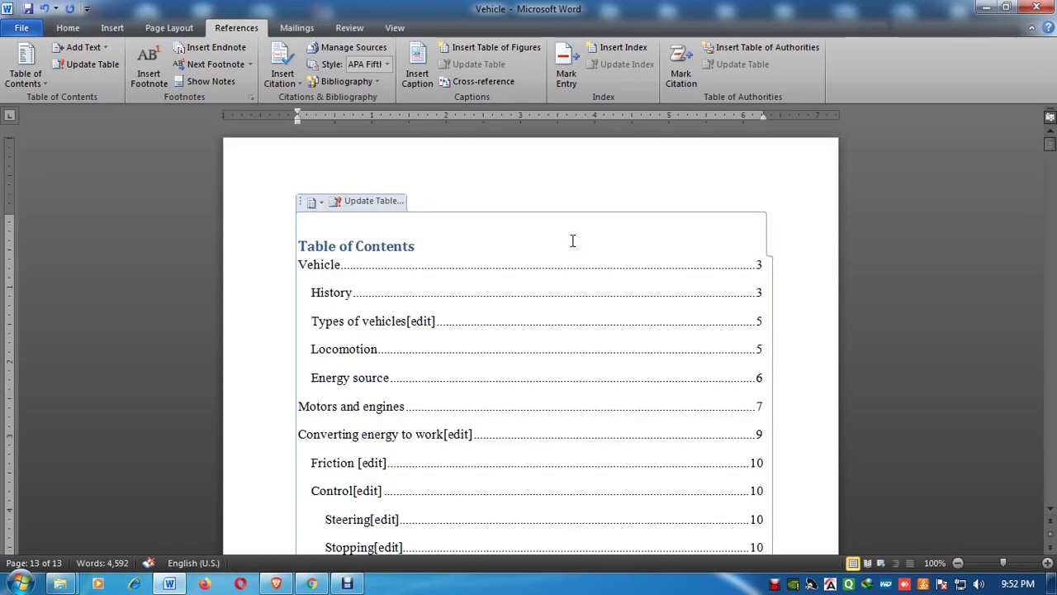
scroll(571, 239, "down", 6)
scroll(637, 262, "down", 4)
scroll(627, 269, "down", 8)
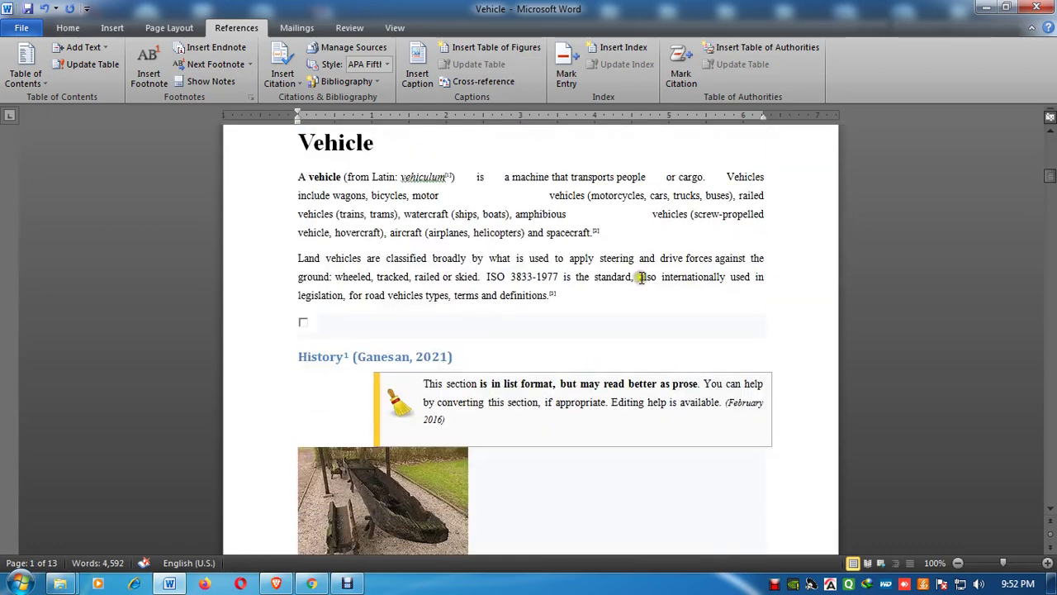
scroll(578, 276, "down", 9)
left_click(403, 157)
scroll(403, 157, "up", 3)
left_click(507, 280)
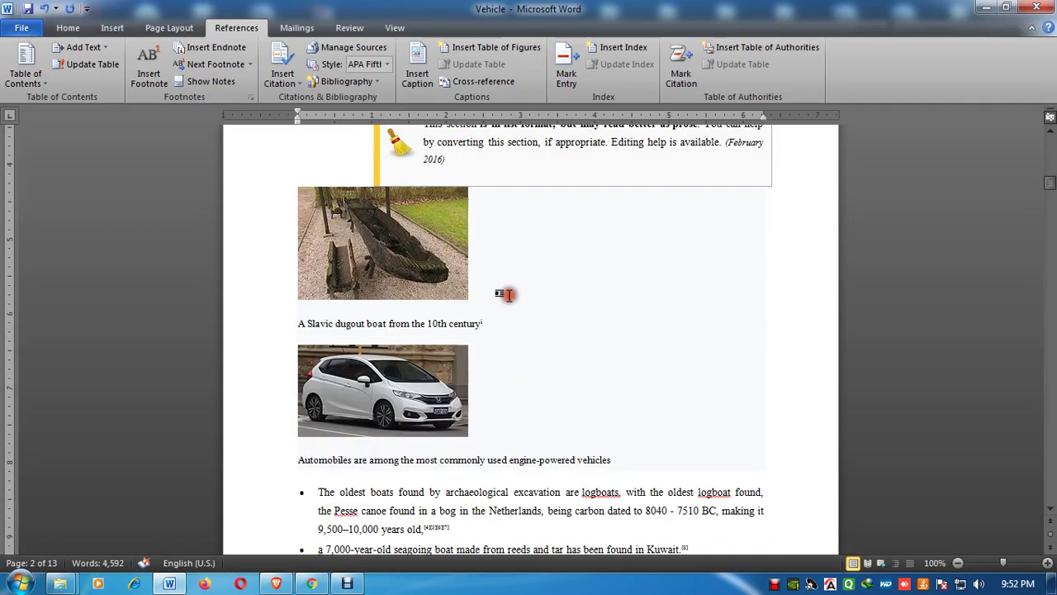
left_click(417, 66)
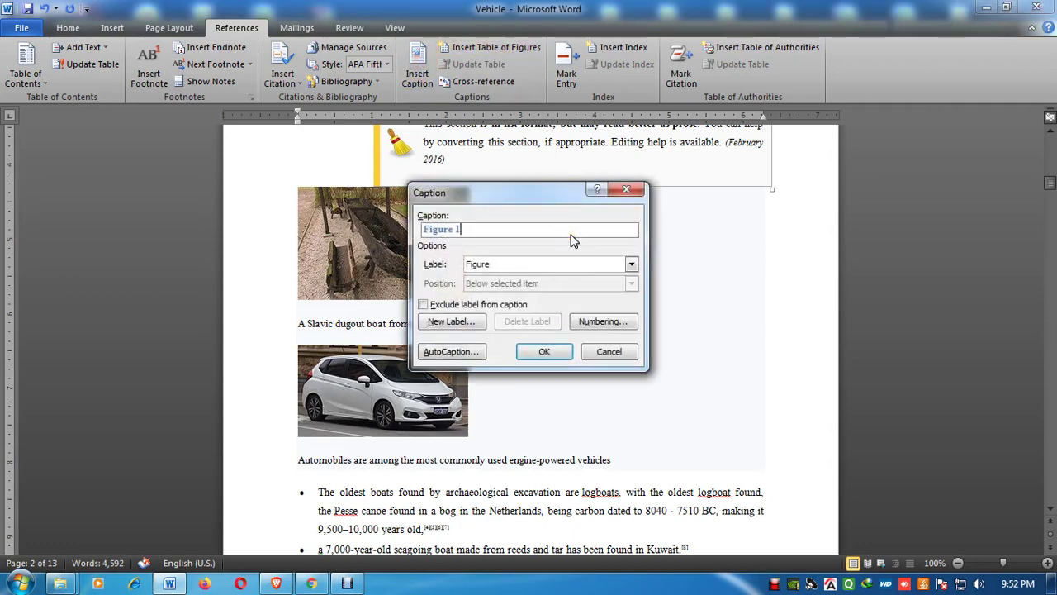
left_click(581, 266)
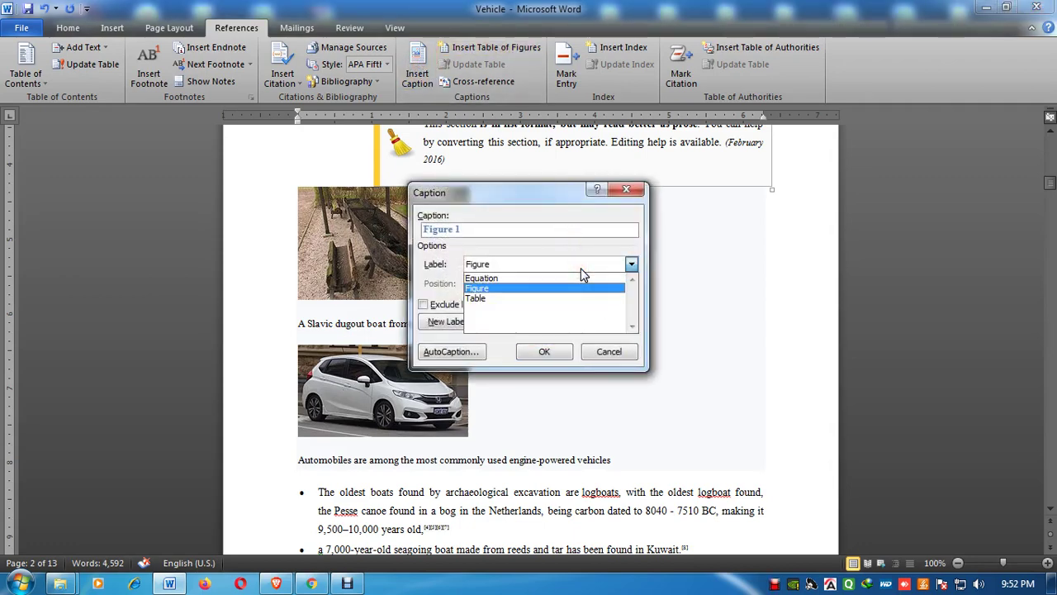
left_click(575, 279)
left_click(576, 287)
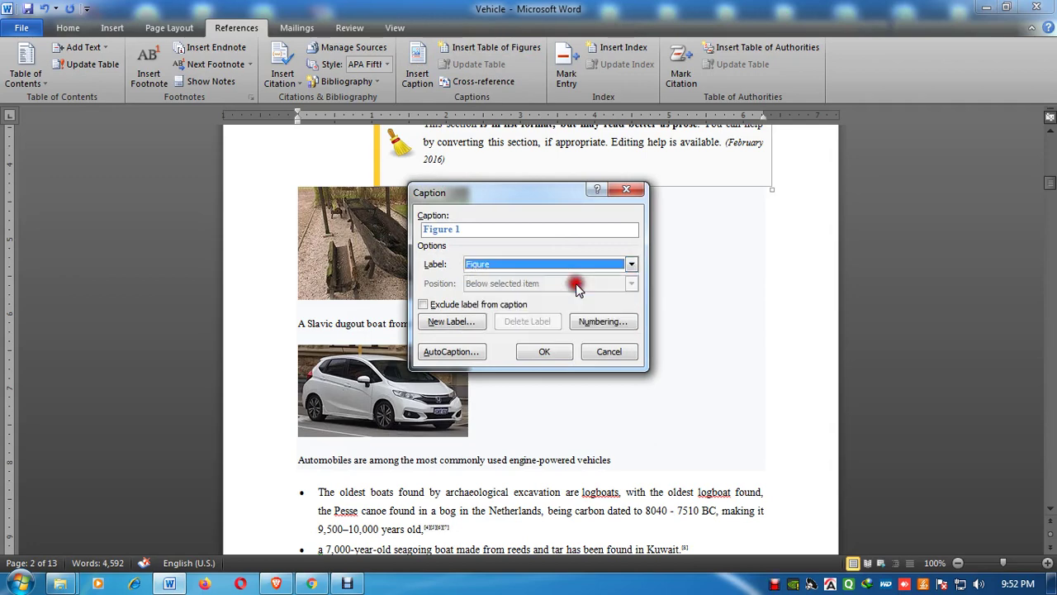
left_click(545, 352)
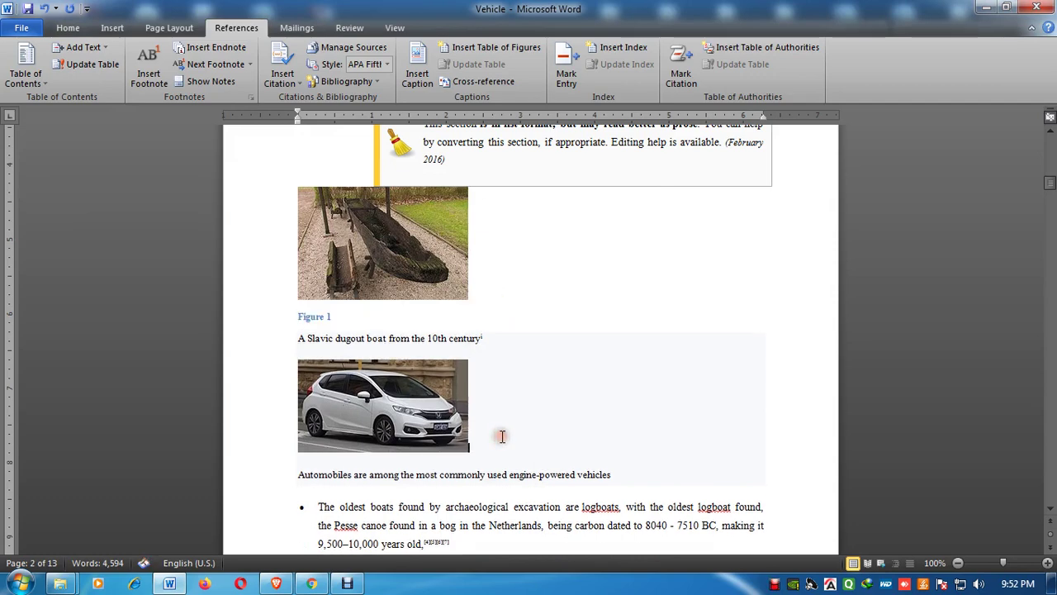
Step: Caption the car picture as Figure 2 and insert a page break after it
left_click(417, 66)
left_click(549, 353)
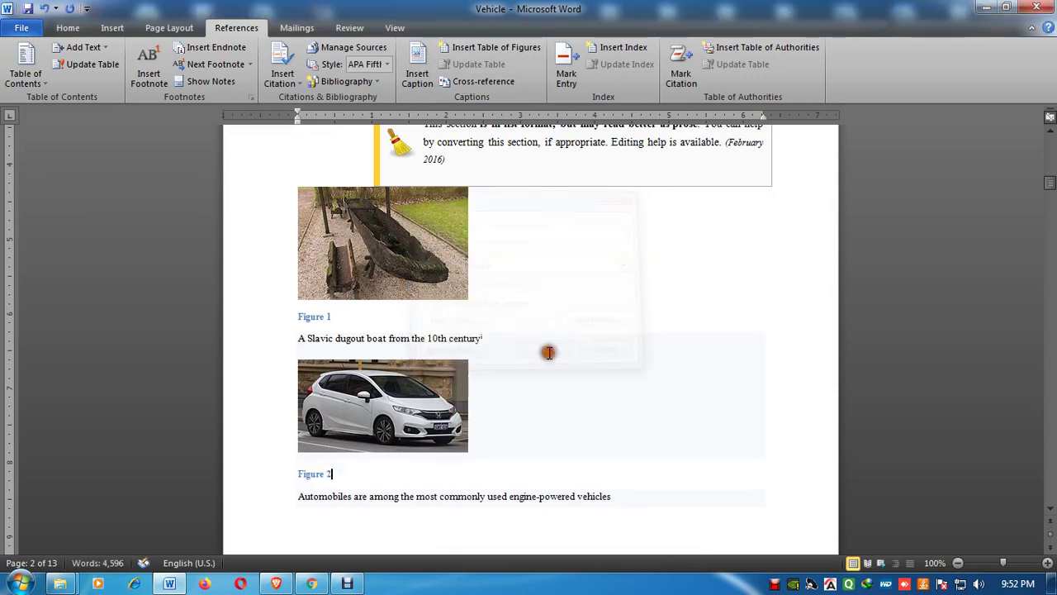
scroll(251, 411, "down", 3)
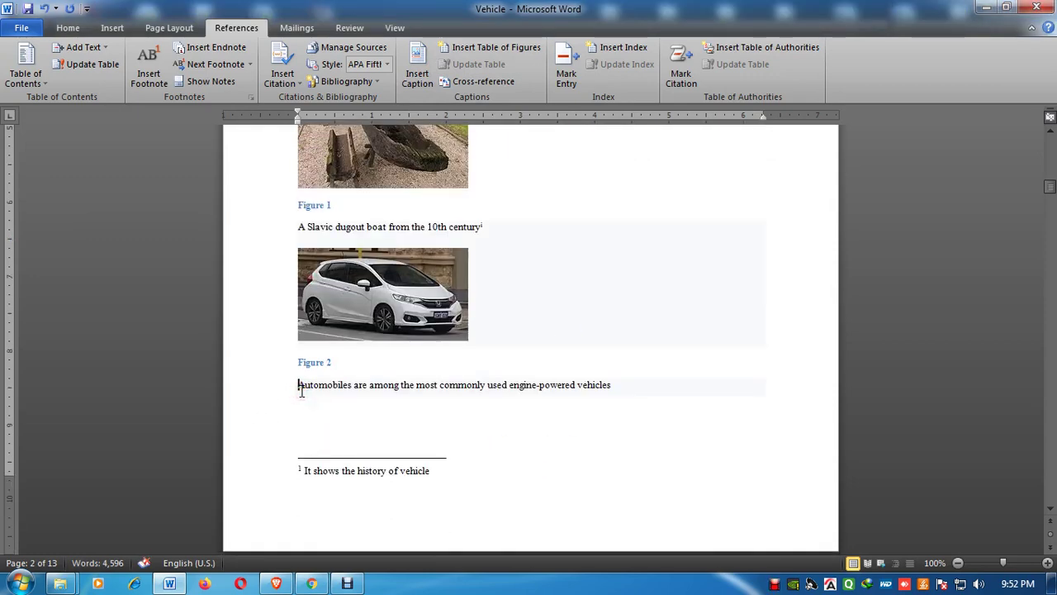
key("ctrl+Return")
scroll(325, 404, "up", 15)
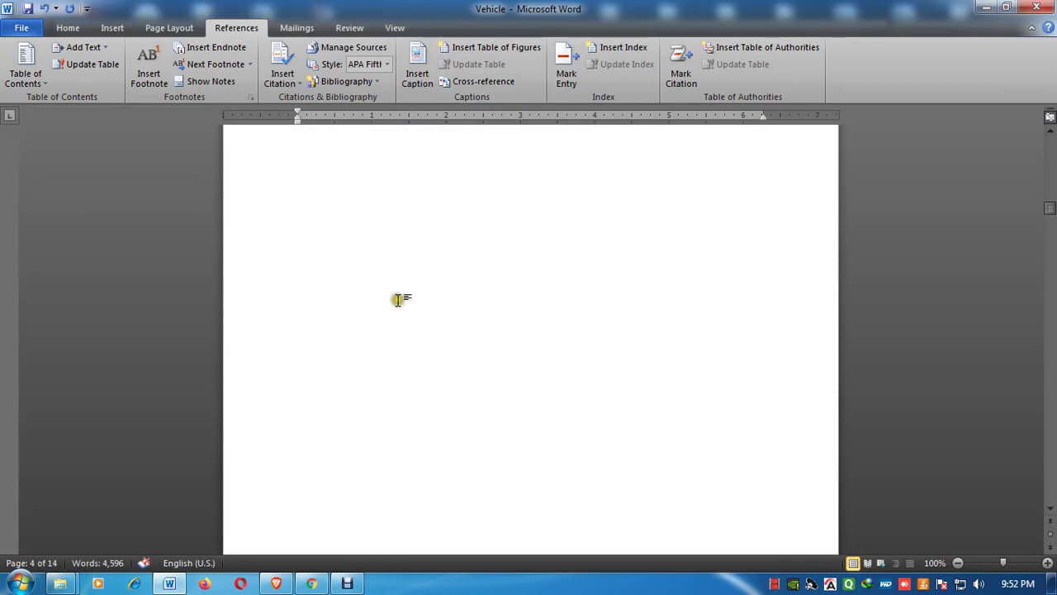
scroll(382, 317, "down", 2)
Step: Insert the built-in Binomial Theorem equation on the new page, followed by a new line
left_click(331, 402)
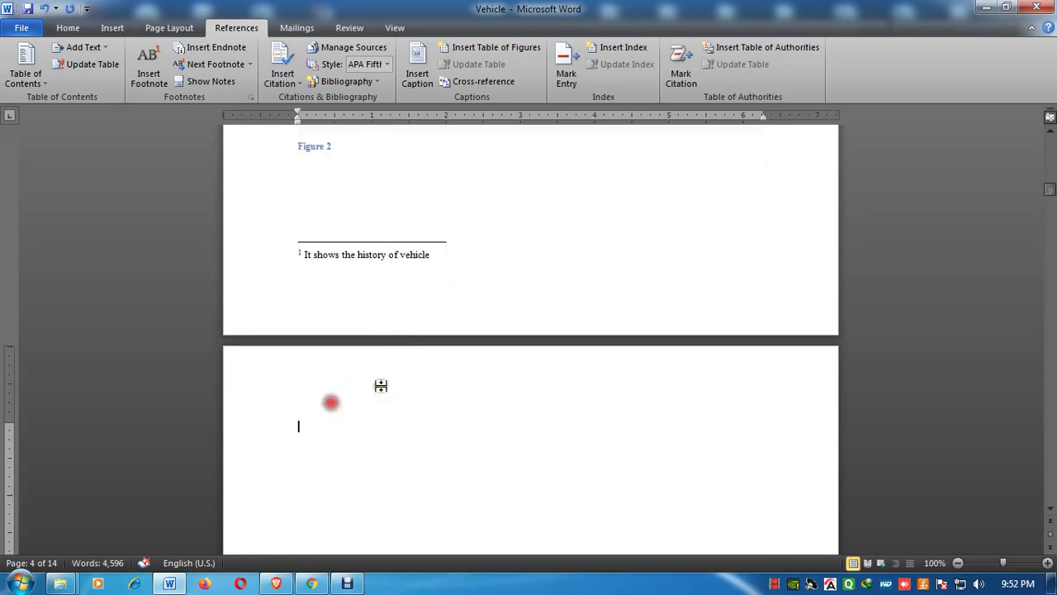
left_click(421, 72)
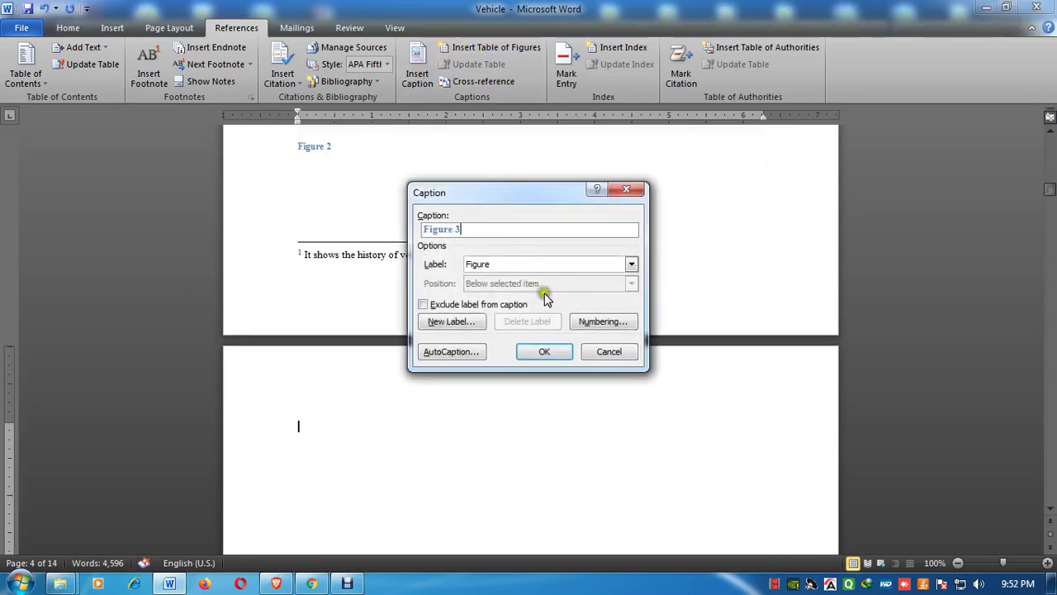
left_click(554, 264)
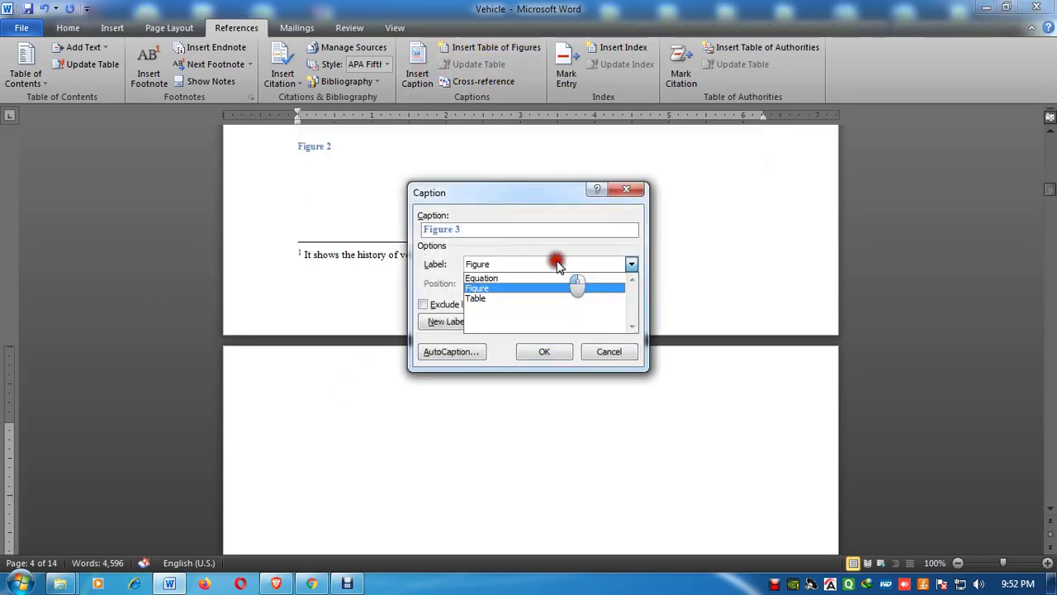
left_click(609, 351)
left_click(108, 22)
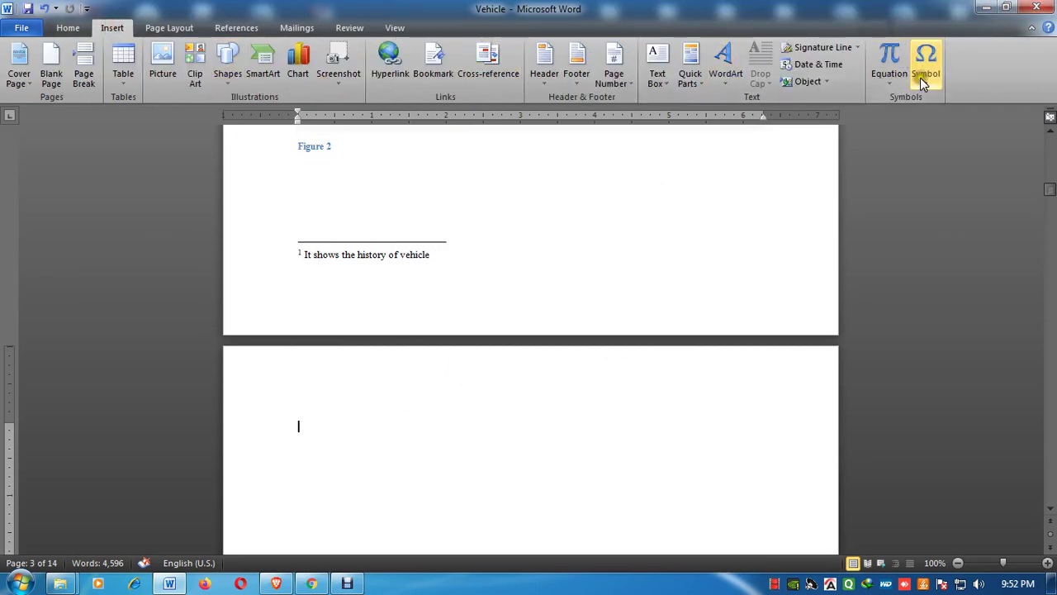
left_click(889, 78)
left_click(900, 237)
left_click(650, 421)
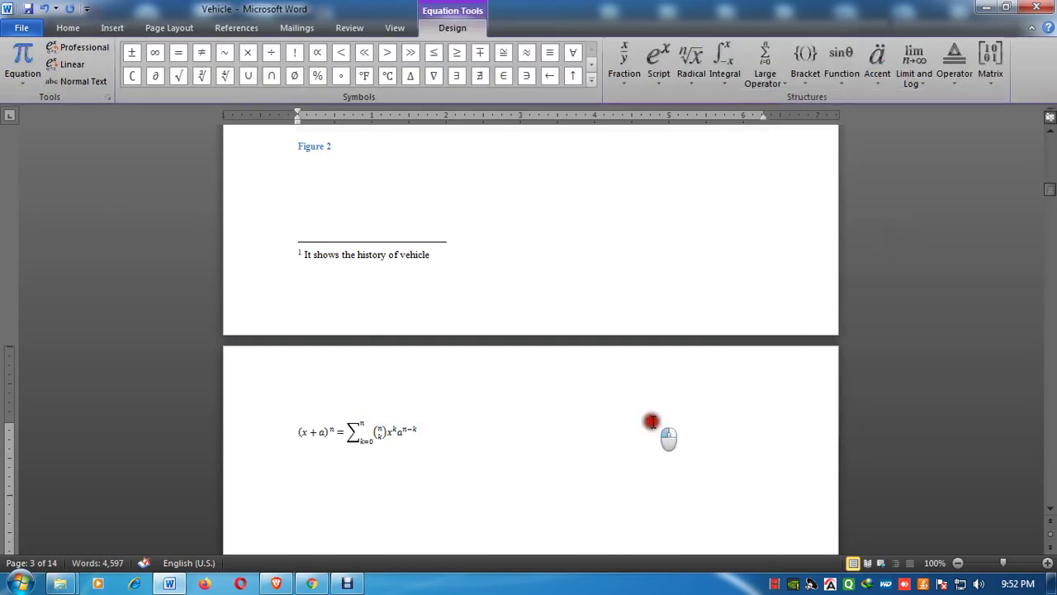
key("Return")
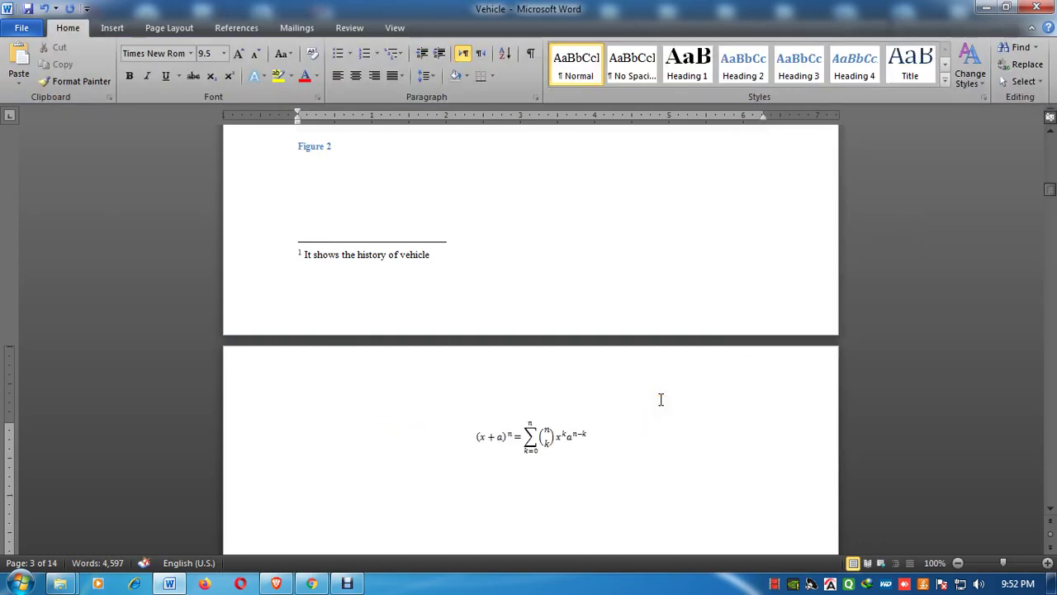
Step: Caption the equation with the Equation label as Equation 1 and add a paragraph below
left_click(236, 27)
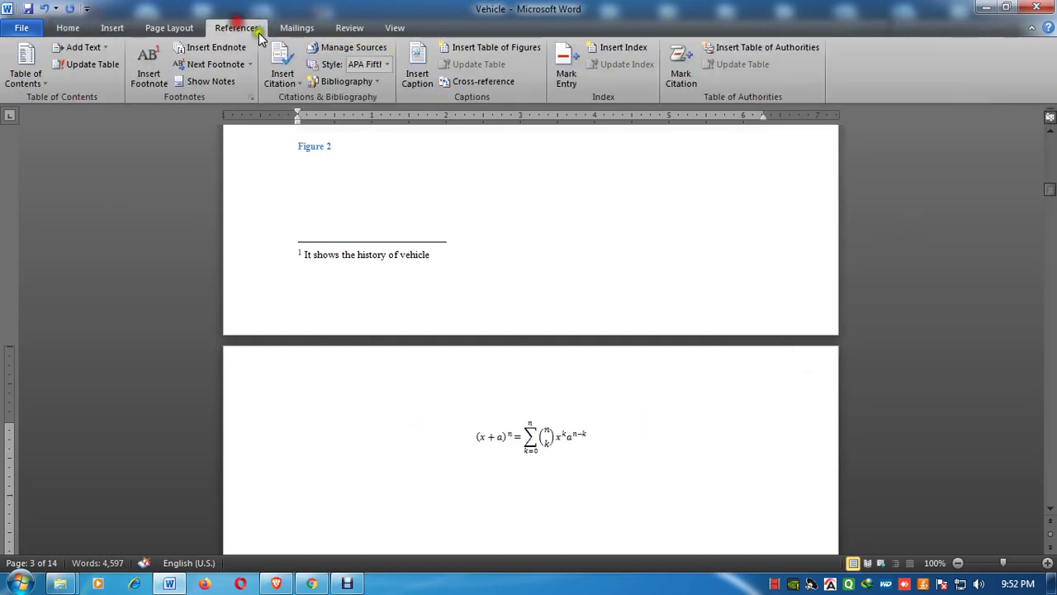
left_click(418, 80)
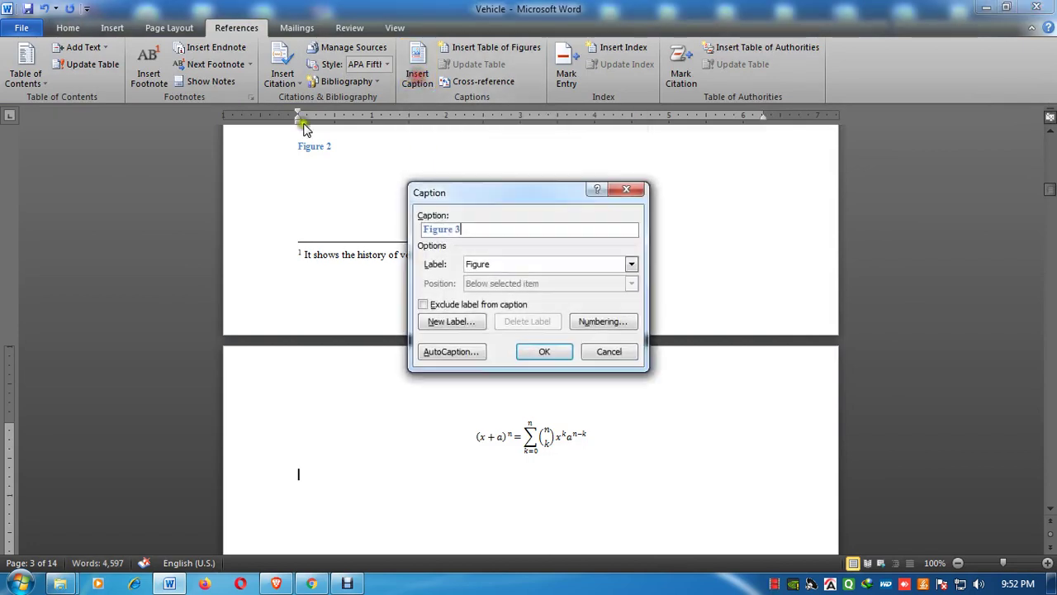
left_click(518, 266)
left_click(519, 279)
left_click(545, 351)
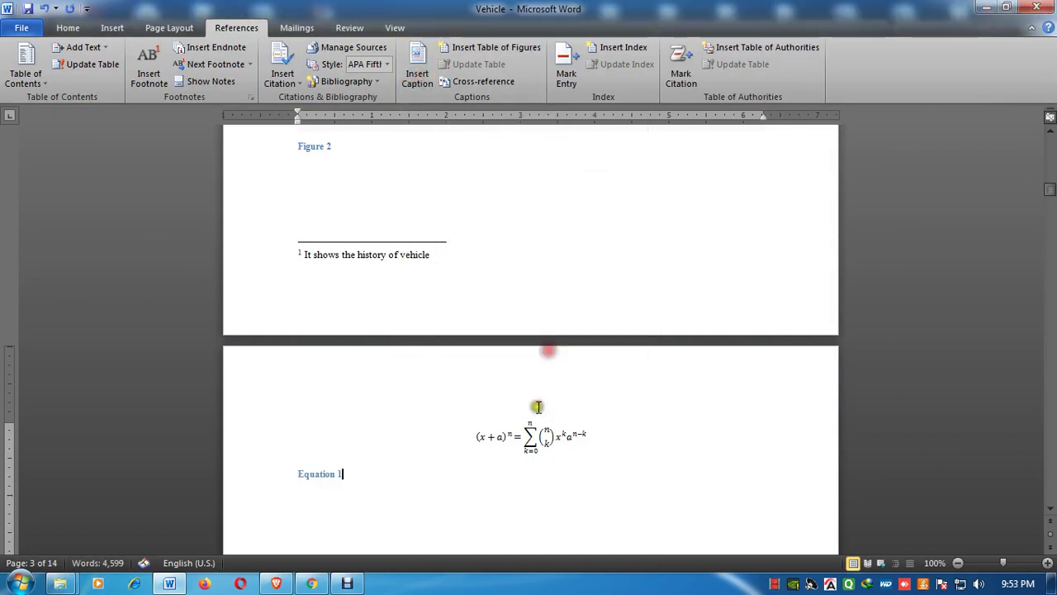
scroll(445, 465, "down", 2)
scroll(444, 464, "down", 1)
key("Return")
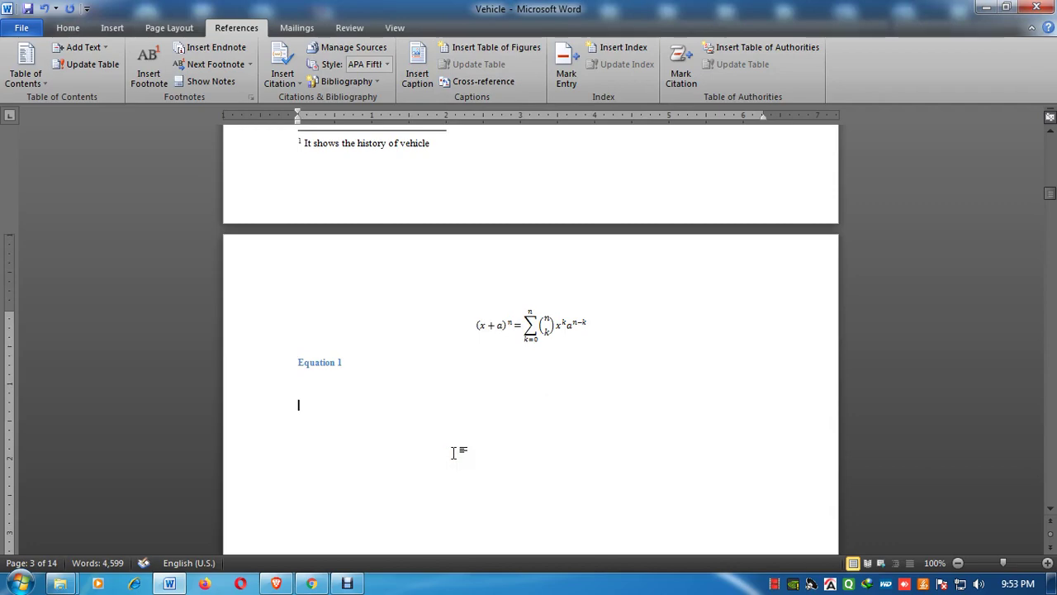
Step: Insert the built-in Expansion of a Sum equation on its own centred line
left_click(112, 27)
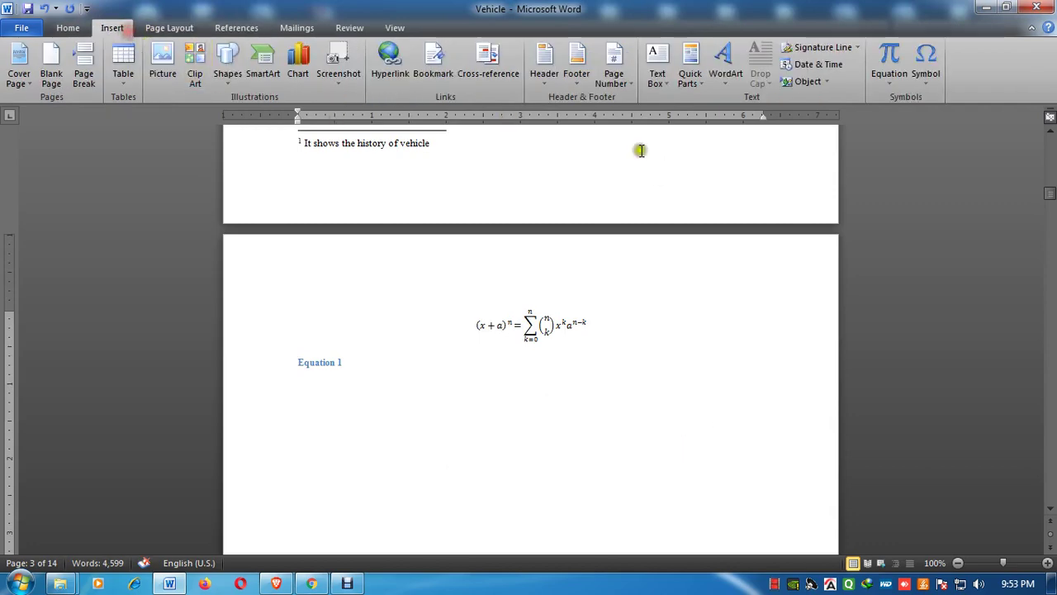
left_click(889, 78)
left_click(903, 312)
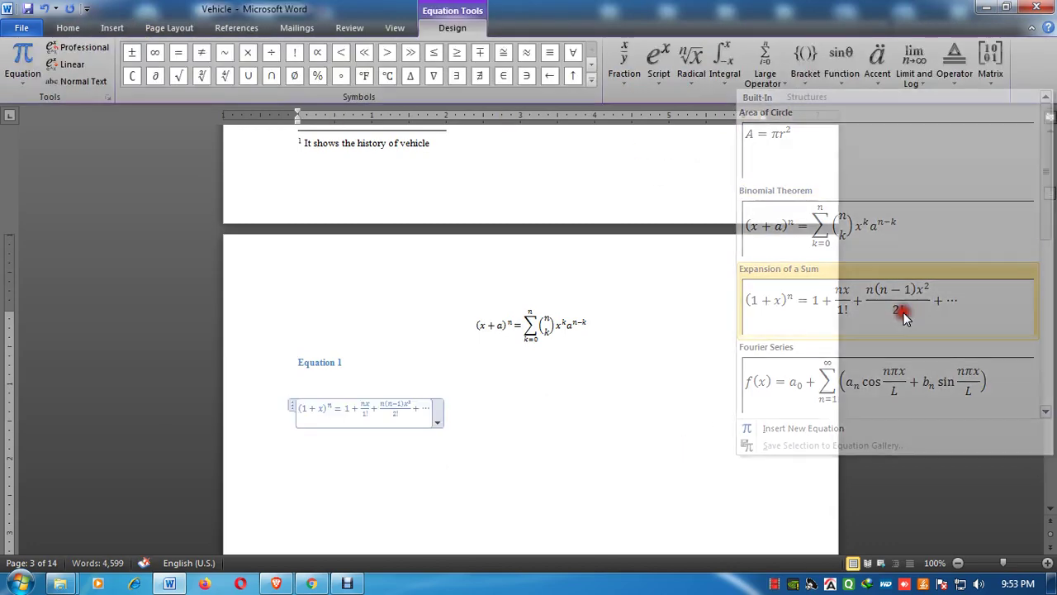
left_click(542, 417)
key("Return")
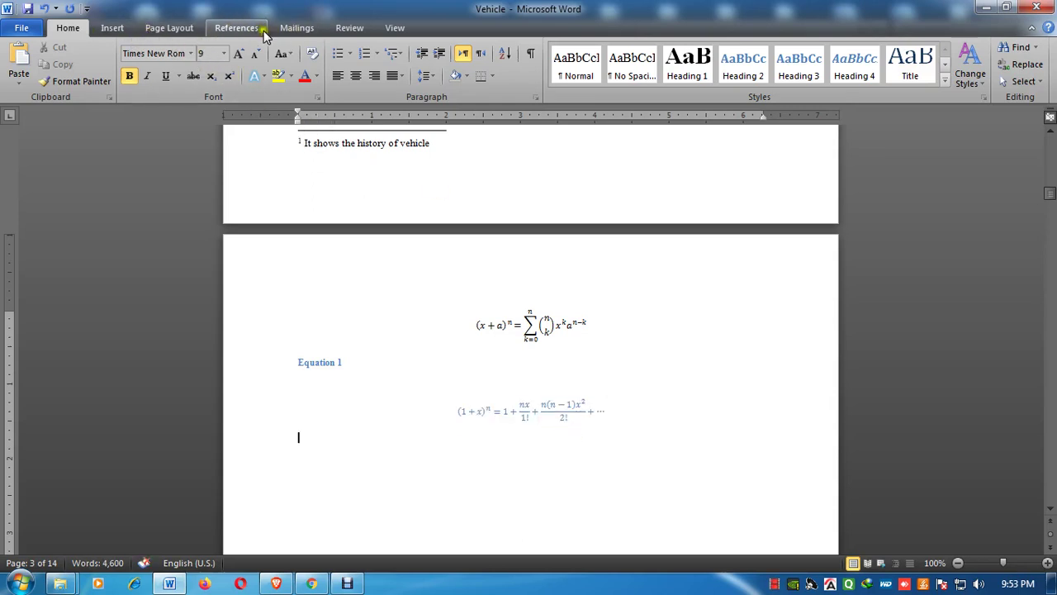
Step: Caption the new equation as Equation 2 and place the cursor below it
left_click(236, 27)
left_click(417, 74)
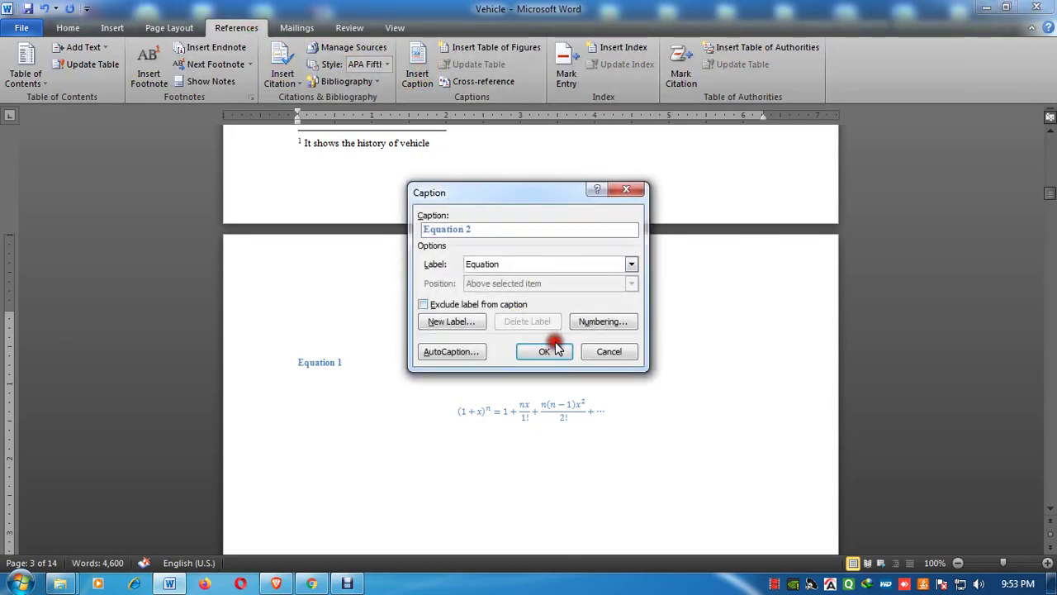
left_click(544, 351)
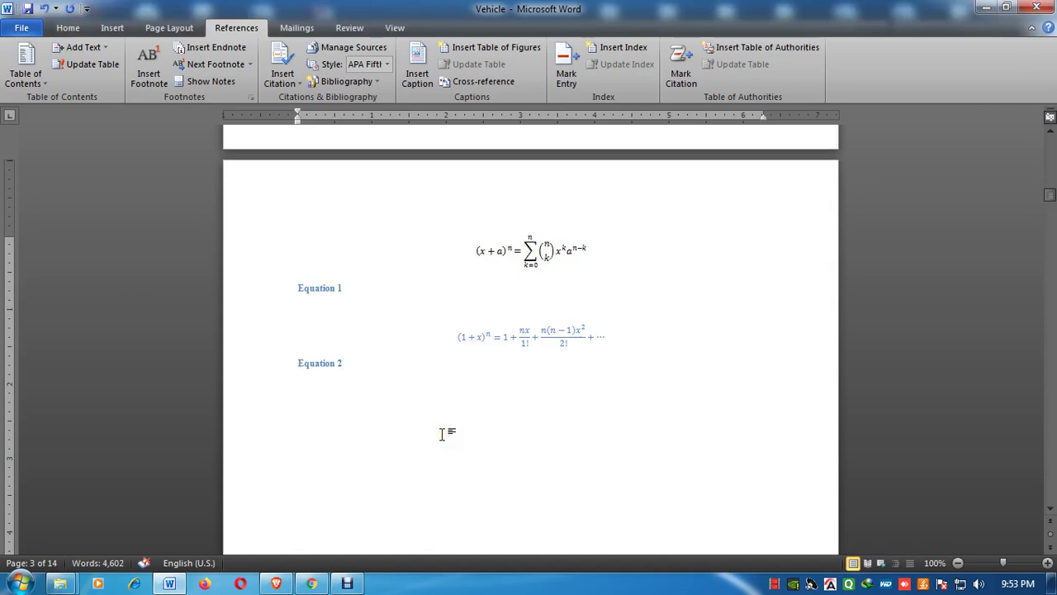
scroll(442, 434, "up", 5)
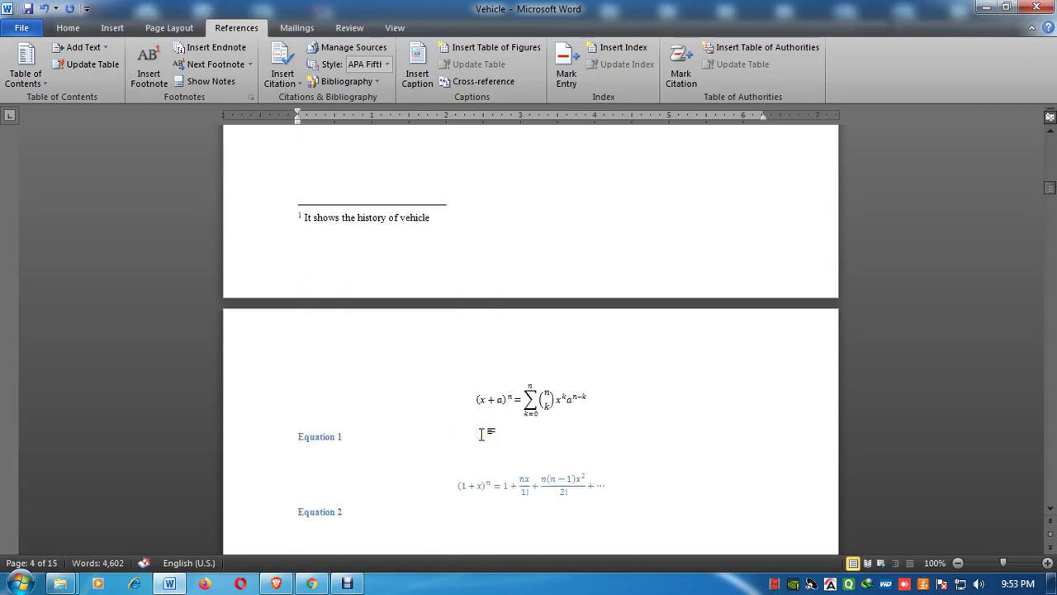
scroll(481, 433, "up", 8)
scroll(472, 427, "down", 6)
scroll(487, 413, "down", 8)
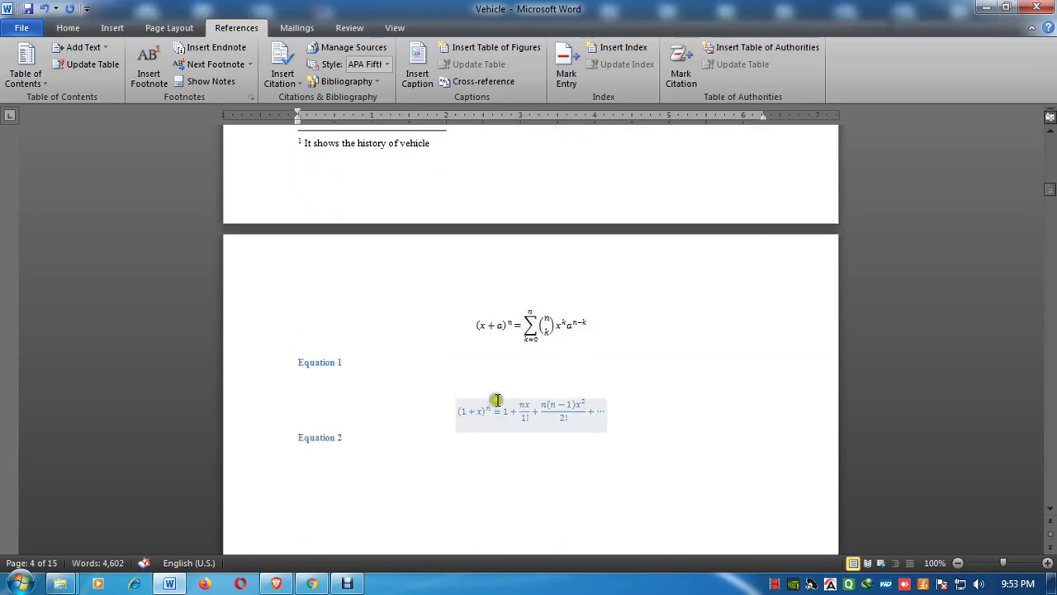
scroll(329, 345, "down", 5)
left_click(328, 345)
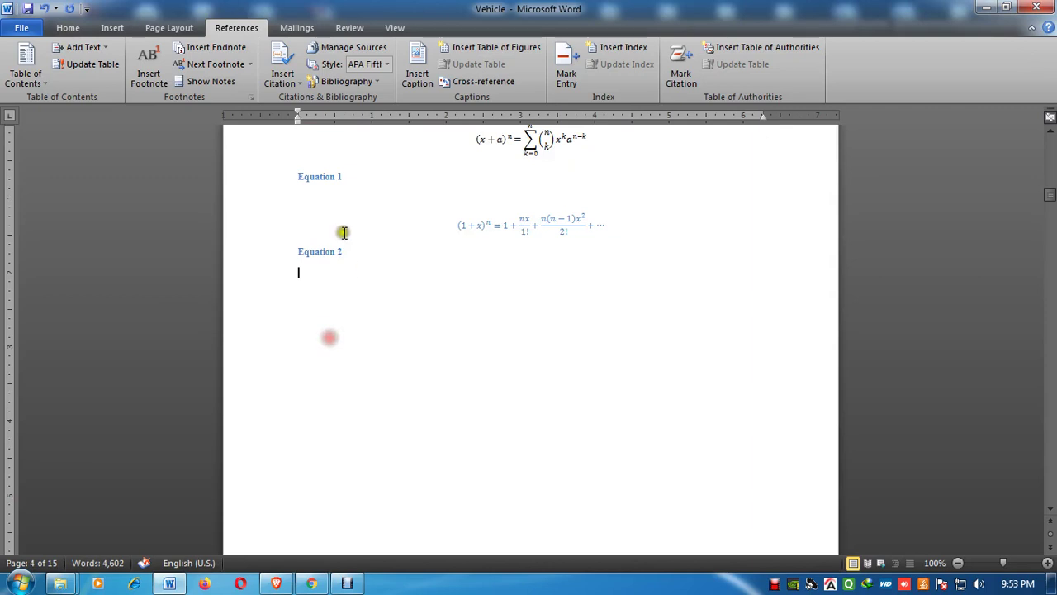
Step: Create a new caption label named Picture without inserting any caption
left_click(417, 66)
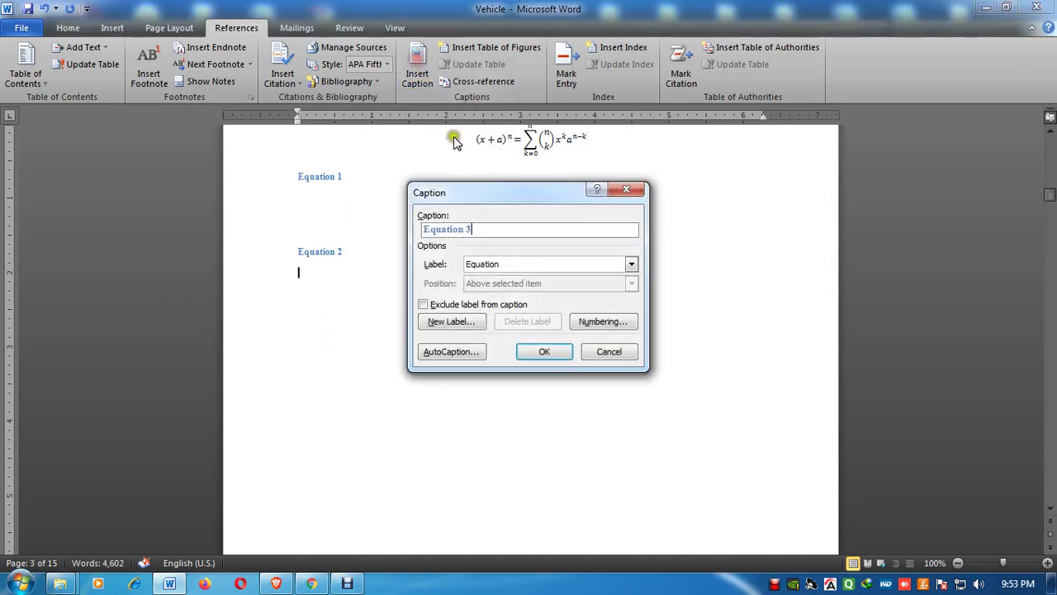
left_click(536, 266)
left_click(562, 227)
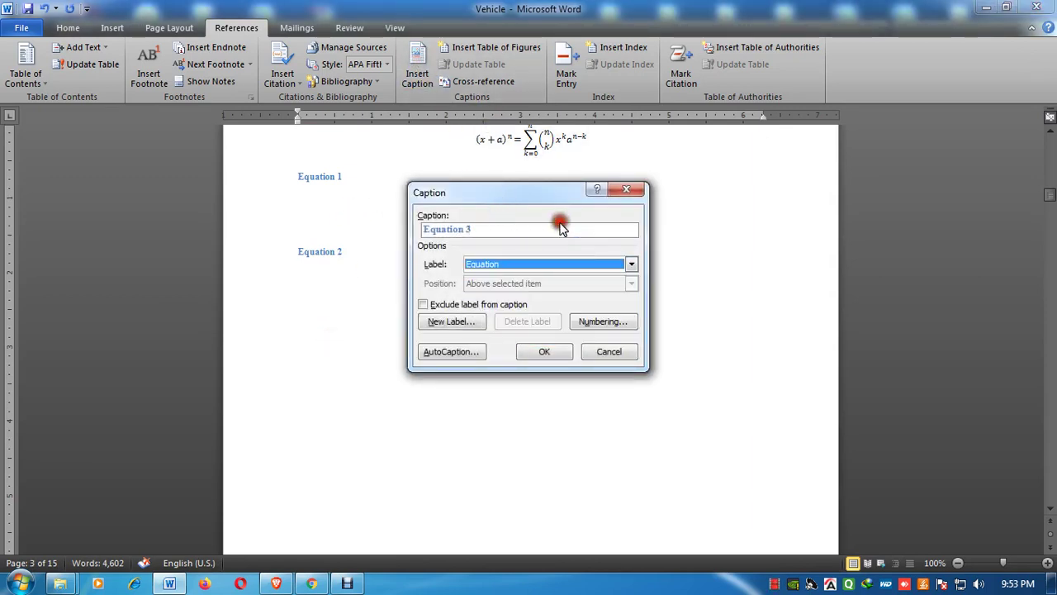
left_click(465, 322)
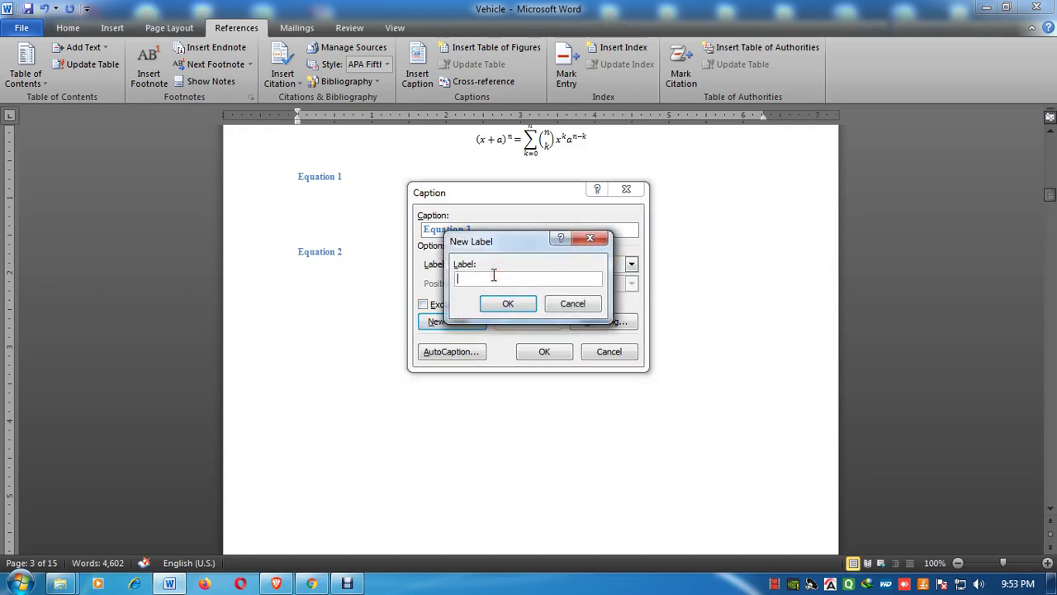
type("Picture")
key("Return")
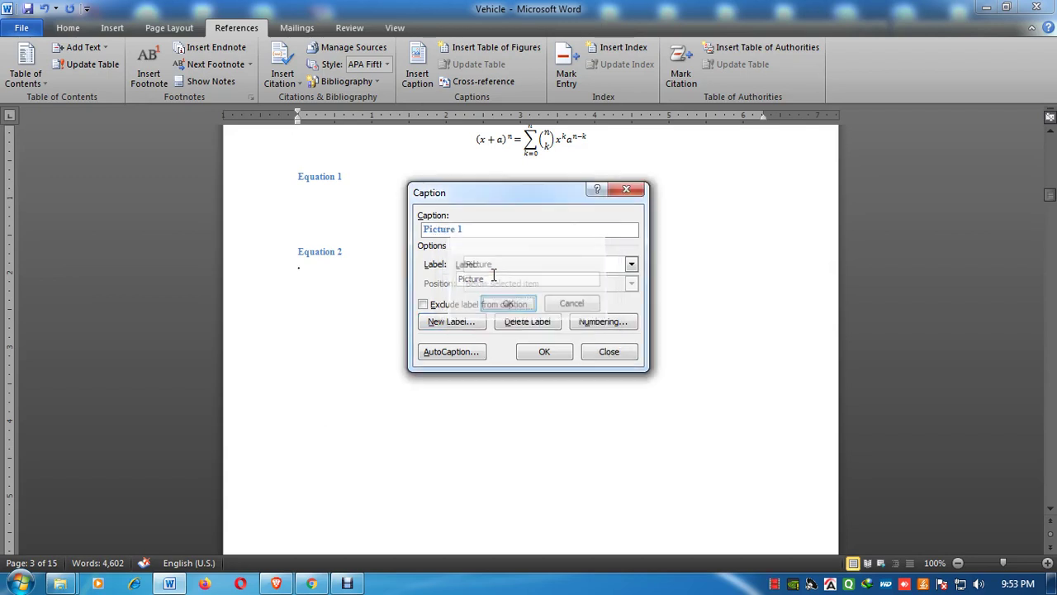
left_click(611, 352)
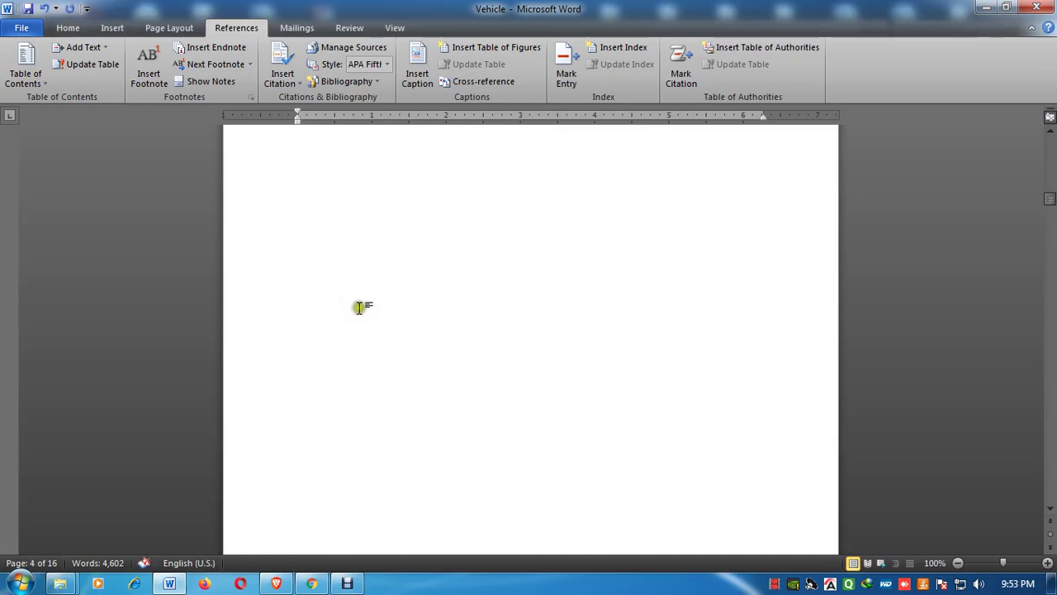
scroll(361, 309, "up", 5)
scroll(467, 369, "up", 2)
scroll(467, 370, "up", 5)
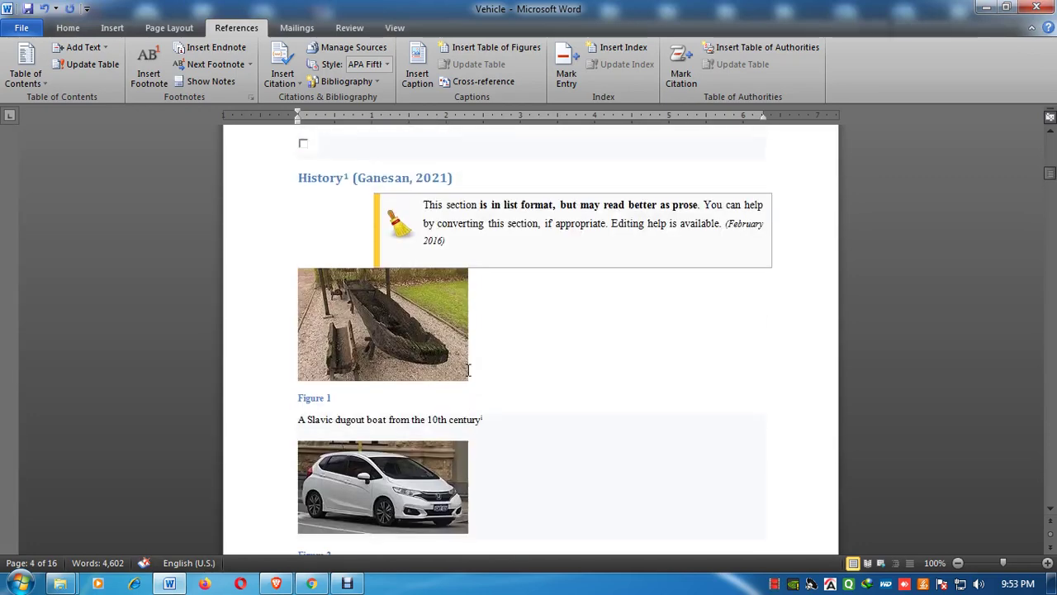
scroll(403, 402, "down", 5)
scroll(405, 399, "down", 4)
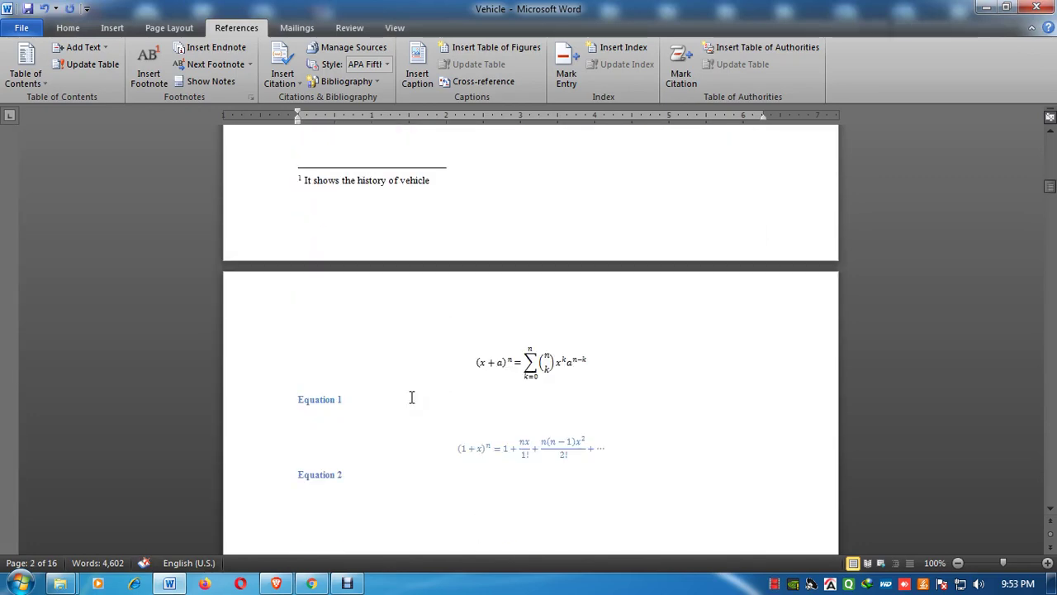
Step: Add a page before the Vehicle title and insert a table of figures for the Figure label
scroll(411, 397, "up", 1)
scroll(410, 396, "up", 6)
scroll(410, 396, "up", 3)
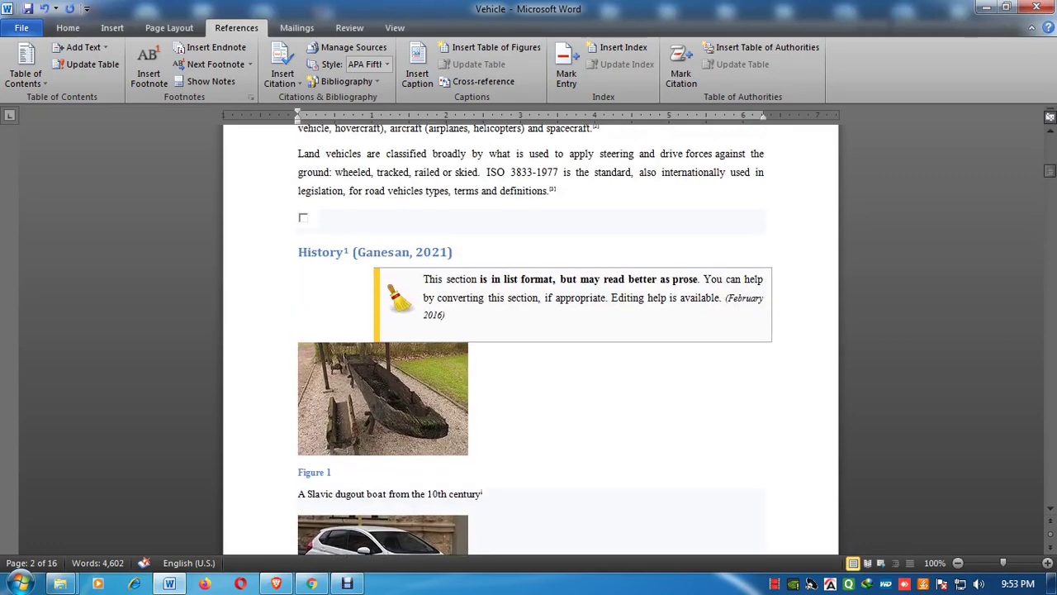
scroll(316, 394, "up", 1)
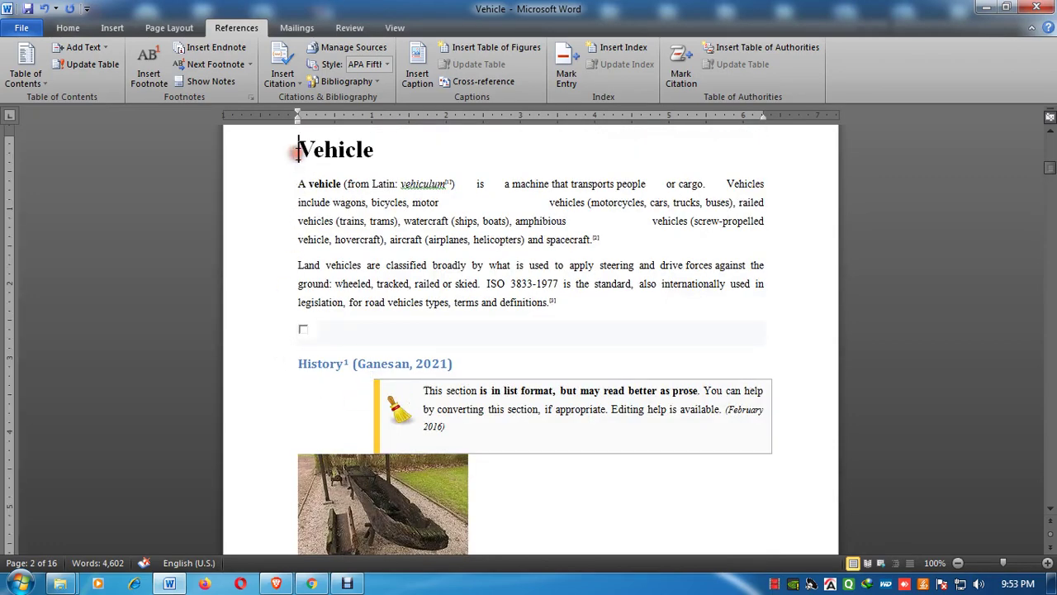
key("ctrl+Return")
scroll(488, 268, "up", 4)
scroll(488, 268, "up", 3)
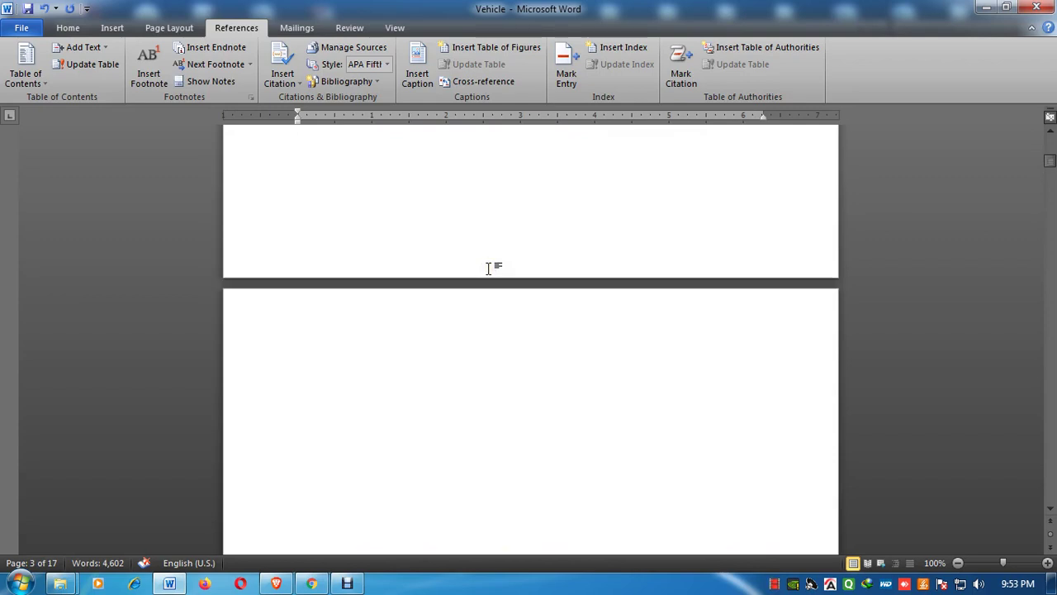
scroll(488, 266, "up", 1)
left_click(303, 384)
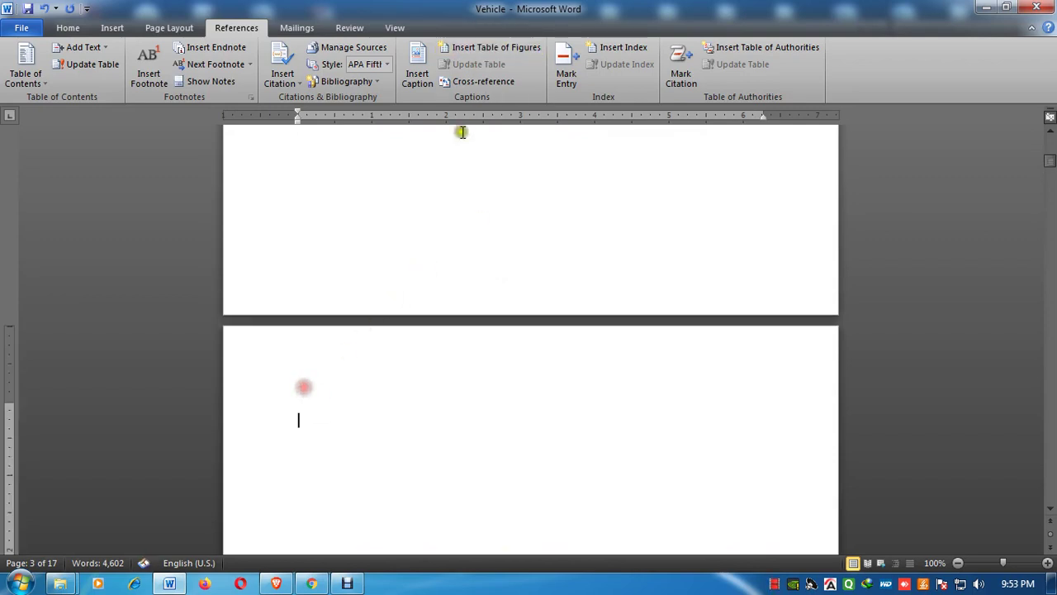
left_click(482, 47)
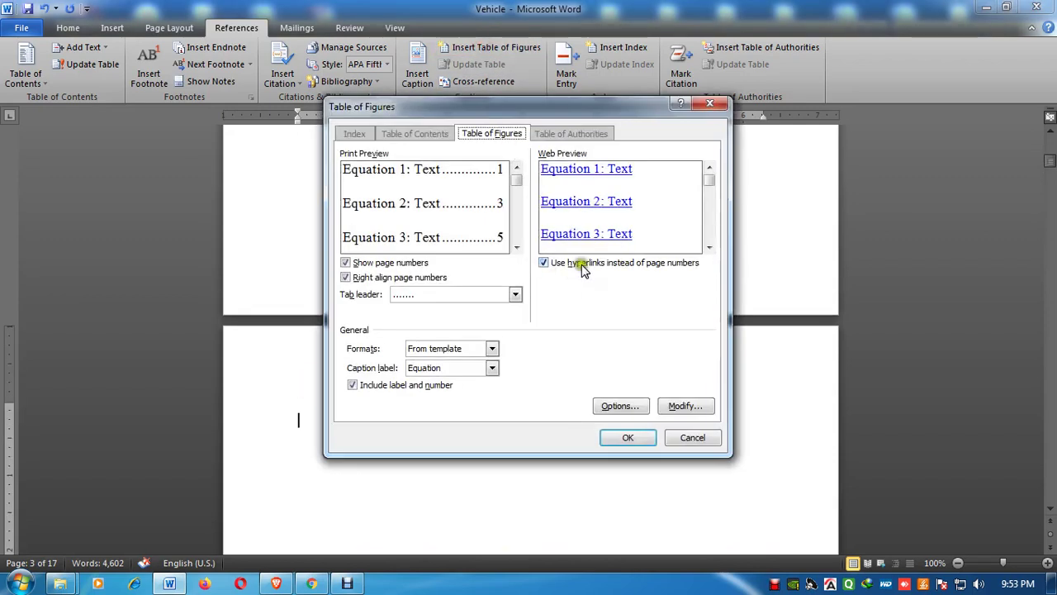
left_click(483, 368)
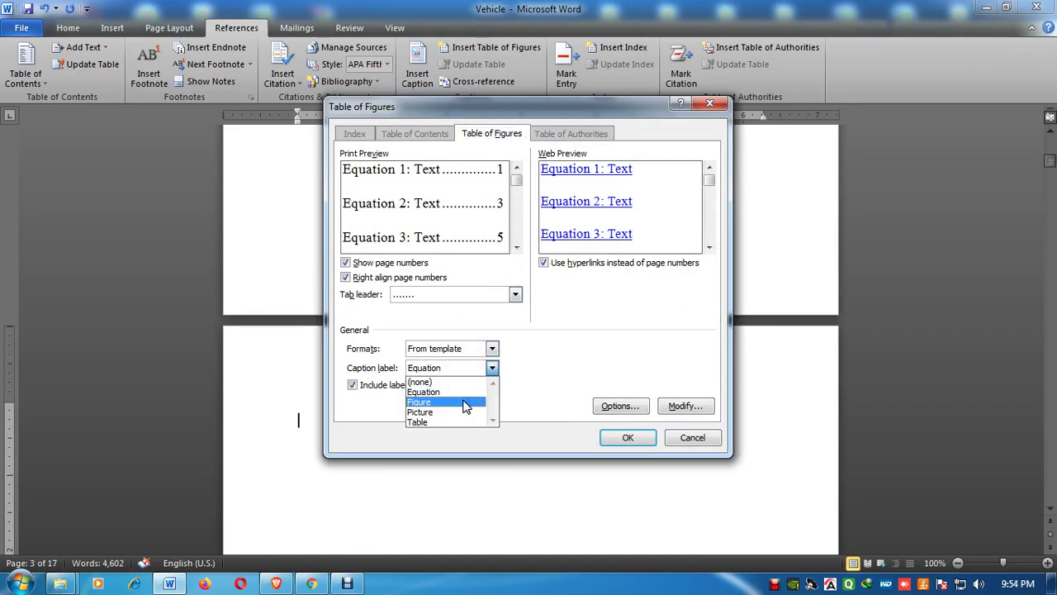
left_click(465, 404)
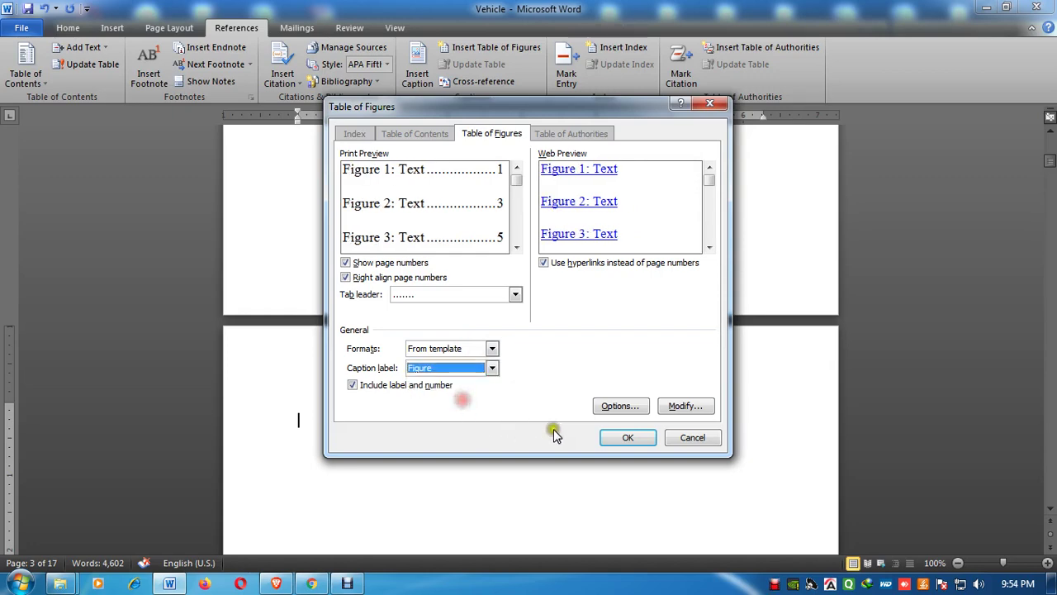
left_click(617, 435)
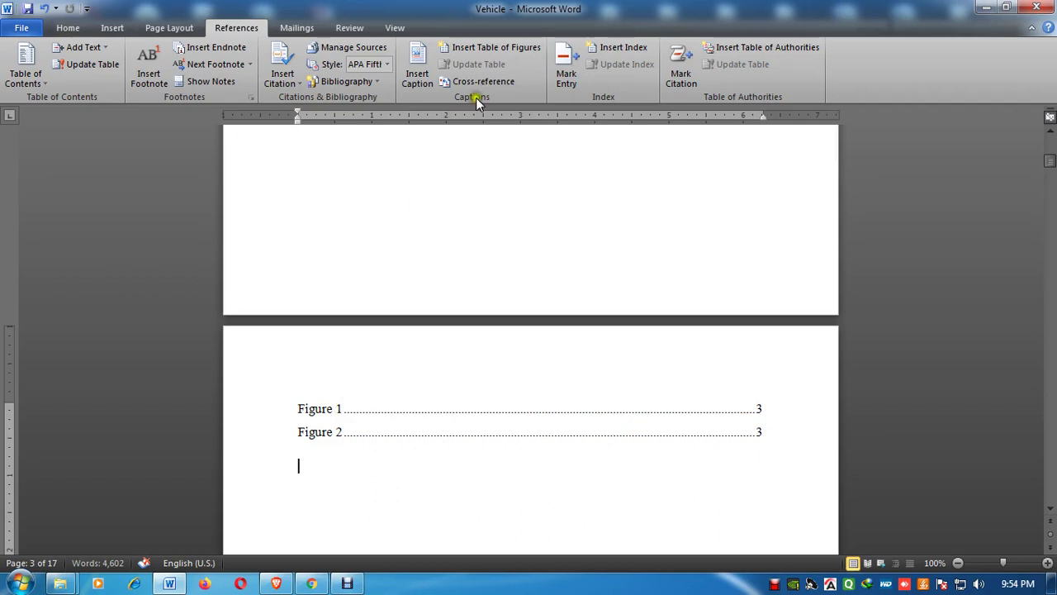
Step: Insert a second table of figures listing the Equation captions
left_click(488, 48)
left_click(467, 367)
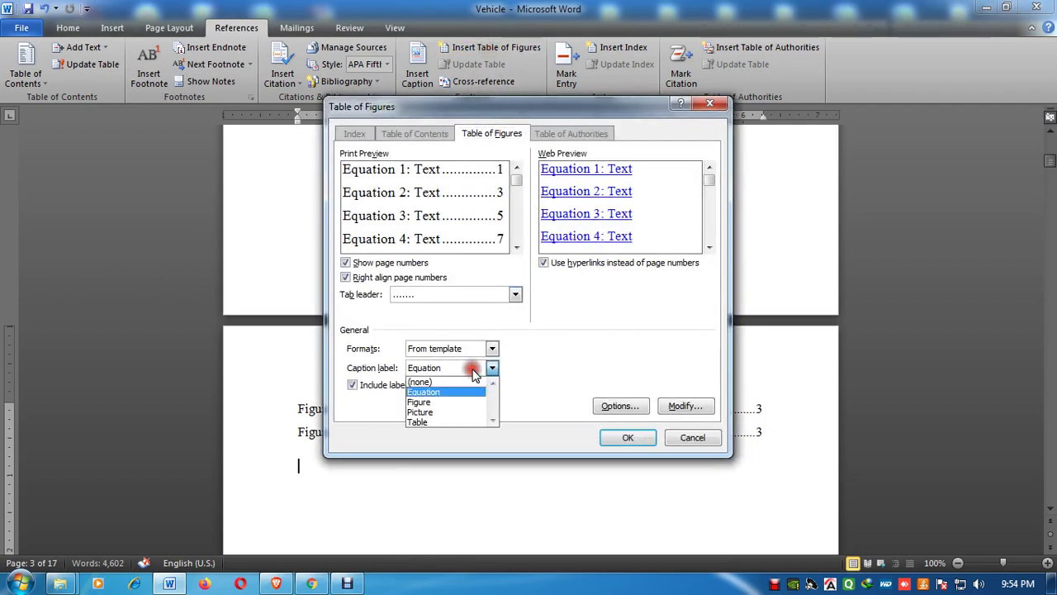
left_click(445, 393)
left_click(619, 437)
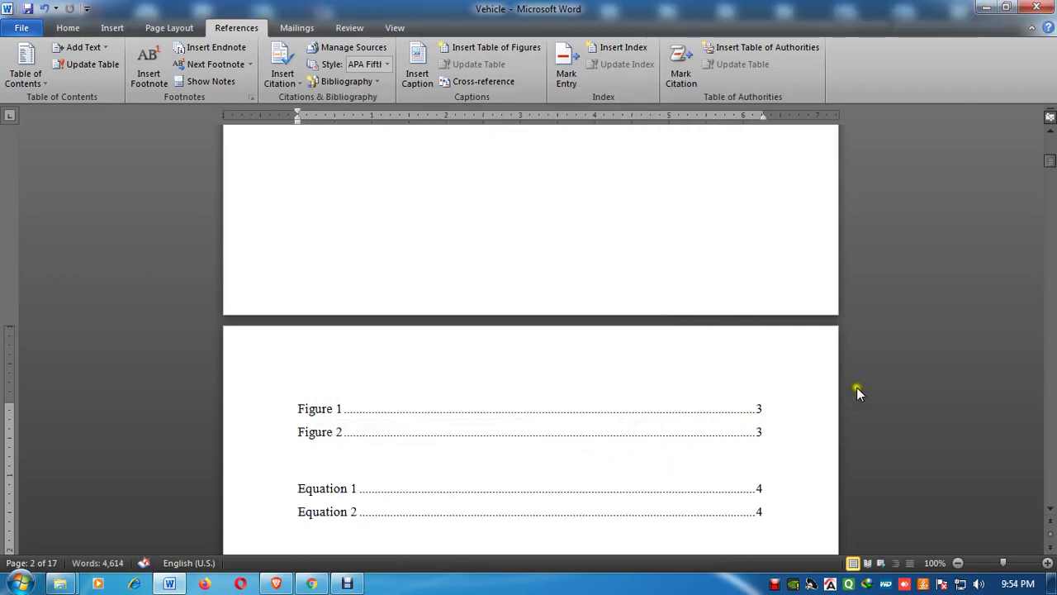
Step: Insert a page break before the dugout boat description
scroll(723, 406, "down", 3)
scroll(719, 404, "down", 5)
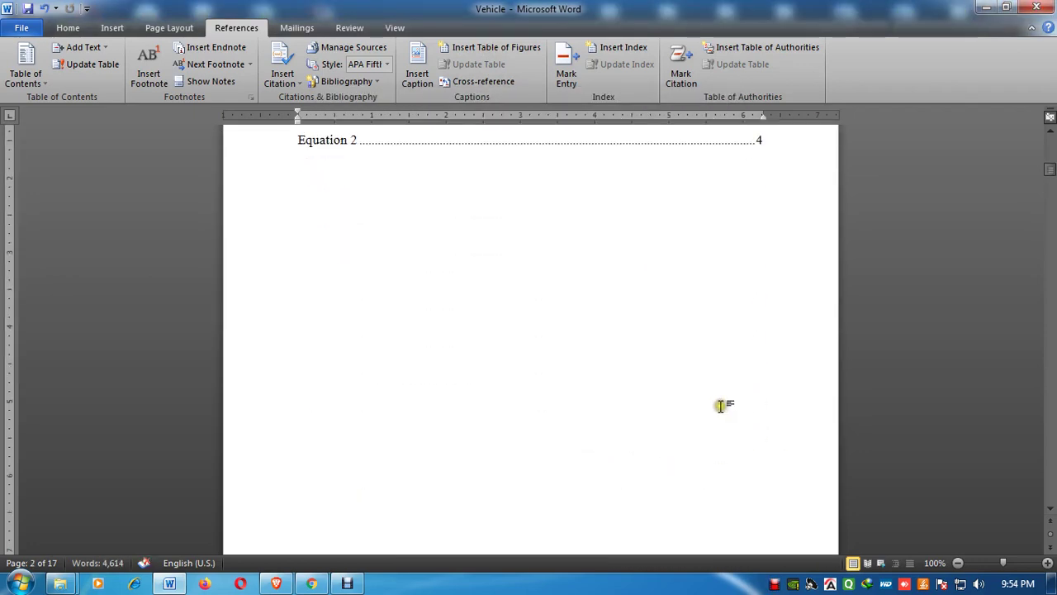
scroll(464, 385, "down", 5)
scroll(465, 385, "down", 5)
scroll(461, 386, "down", 5)
scroll(461, 386, "down", 5)
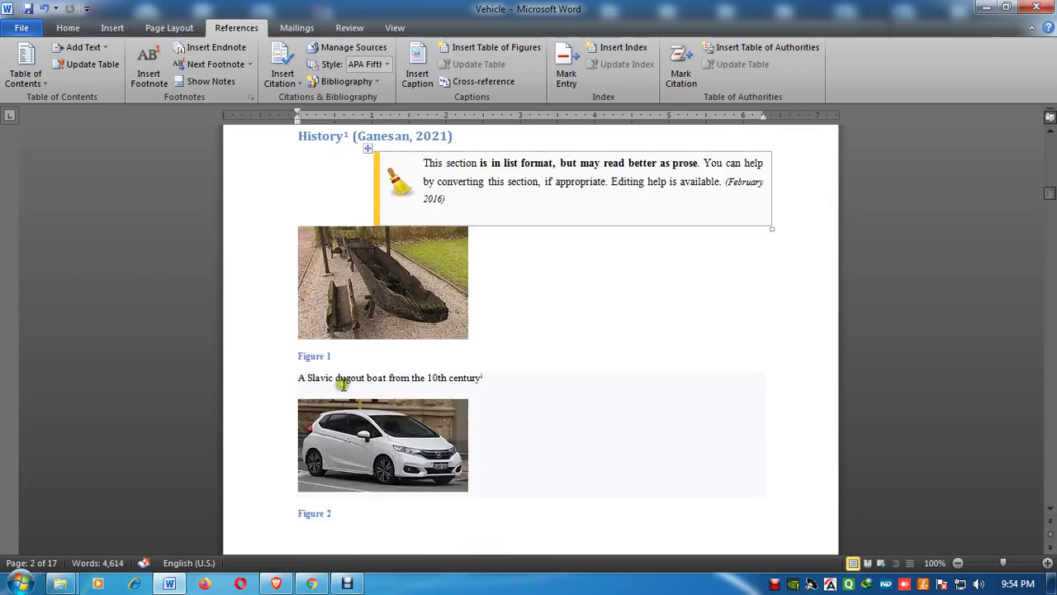
scroll(342, 380, "down", 1)
left_click(296, 342)
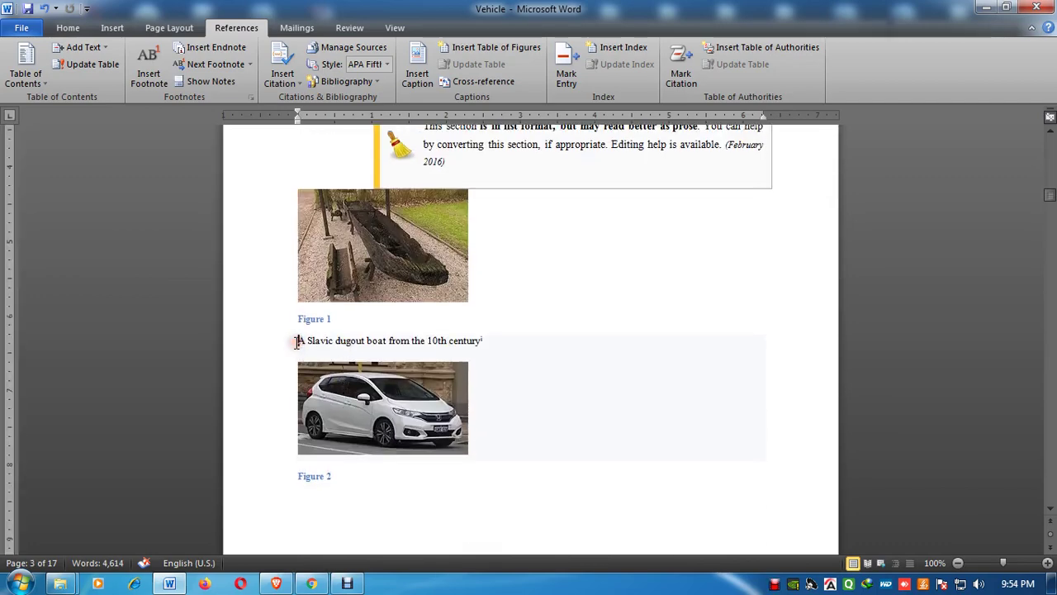
key("ctrl+Return")
Step: Put a page break before the Equation 2 caption and return to the figure and equation lists
scroll(303, 345, "down", 3)
scroll(334, 371, "down", 5)
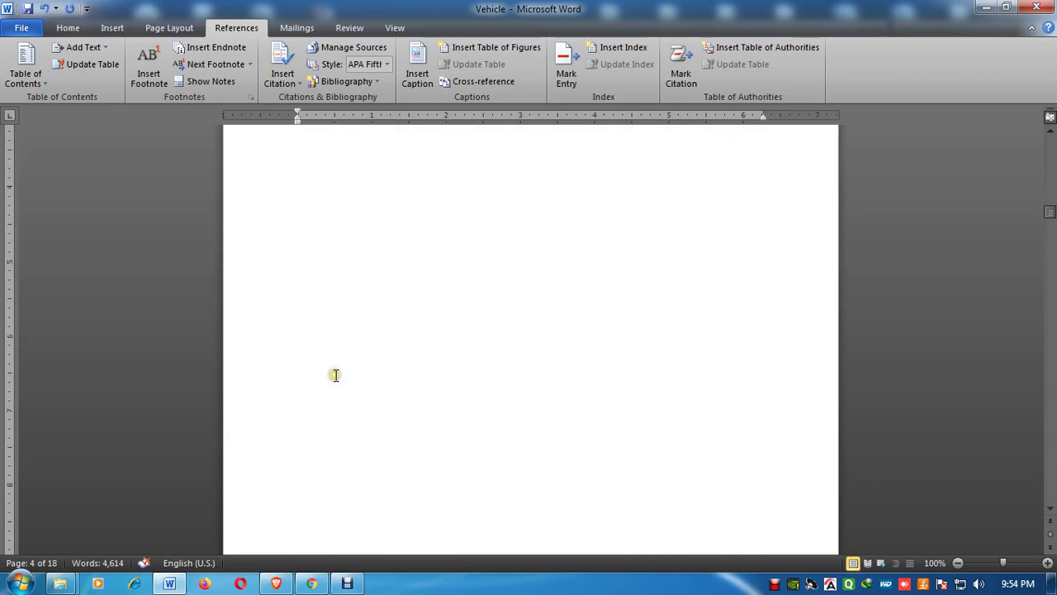
scroll(332, 373, "up", 4)
scroll(333, 371, "down", 5)
scroll(332, 371, "down", 5)
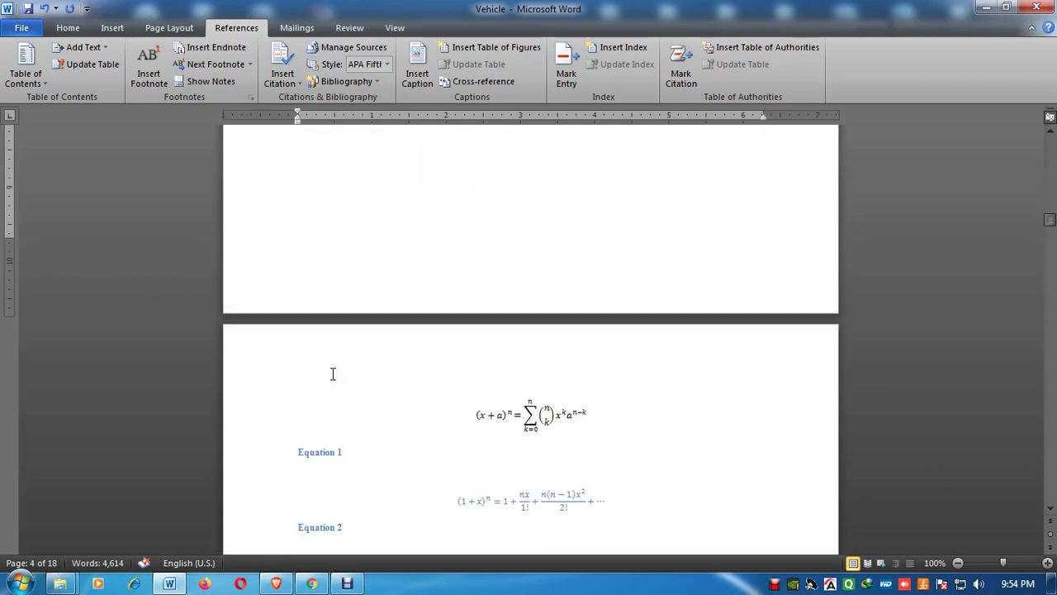
scroll(327, 355, "down", 5)
left_click(299, 307)
key("ctrl+Return")
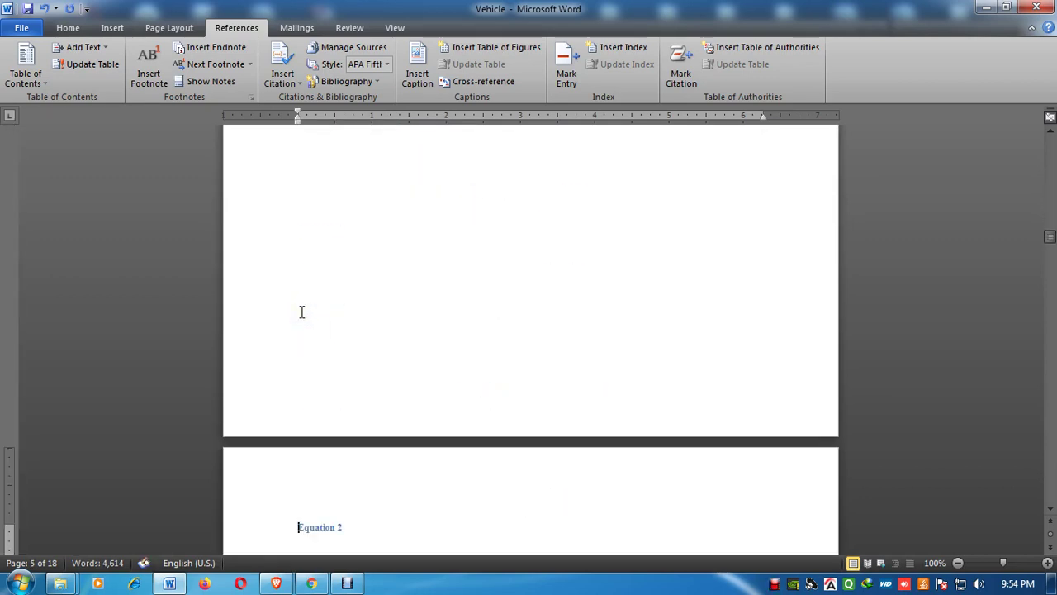
scroll(696, 318, "up", 5)
scroll(625, 319, "up", 5)
scroll(625, 319, "up", 5)
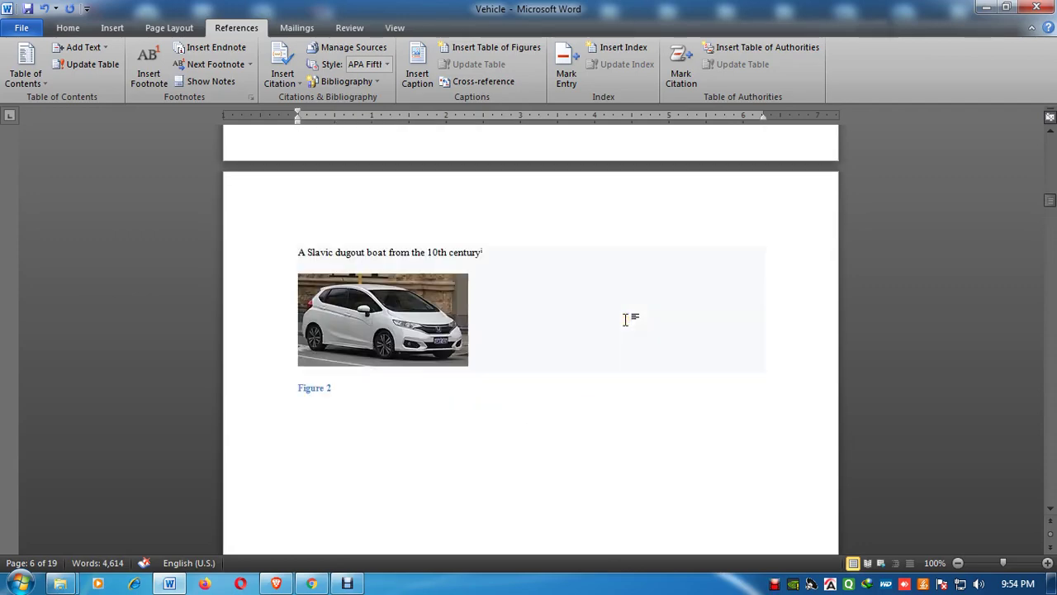
scroll(625, 320, "up", 5)
scroll(625, 319, "up", 10)
scroll(625, 319, "up", 5)
scroll(621, 317, "up", 5)
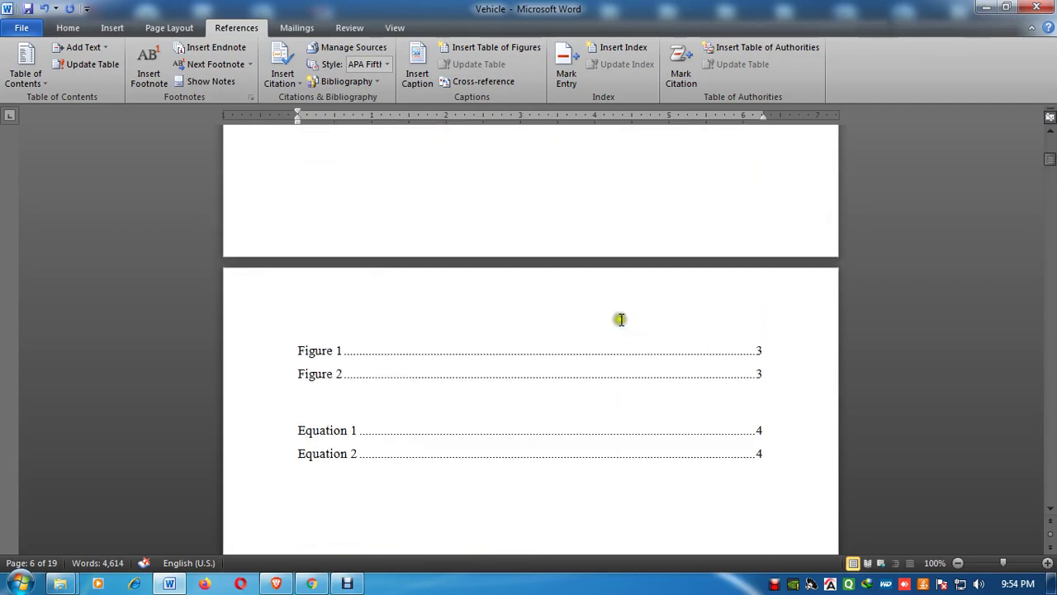
left_click(566, 398)
Step: Update the entire list of figures so Figure 2 shows page 4
left_click(568, 361)
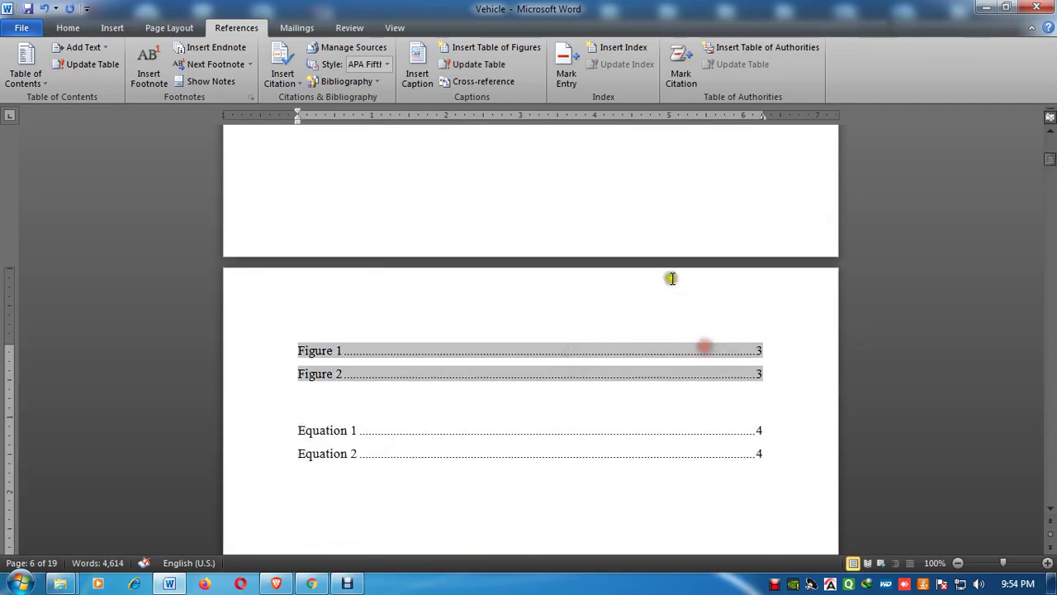
left_click(485, 64)
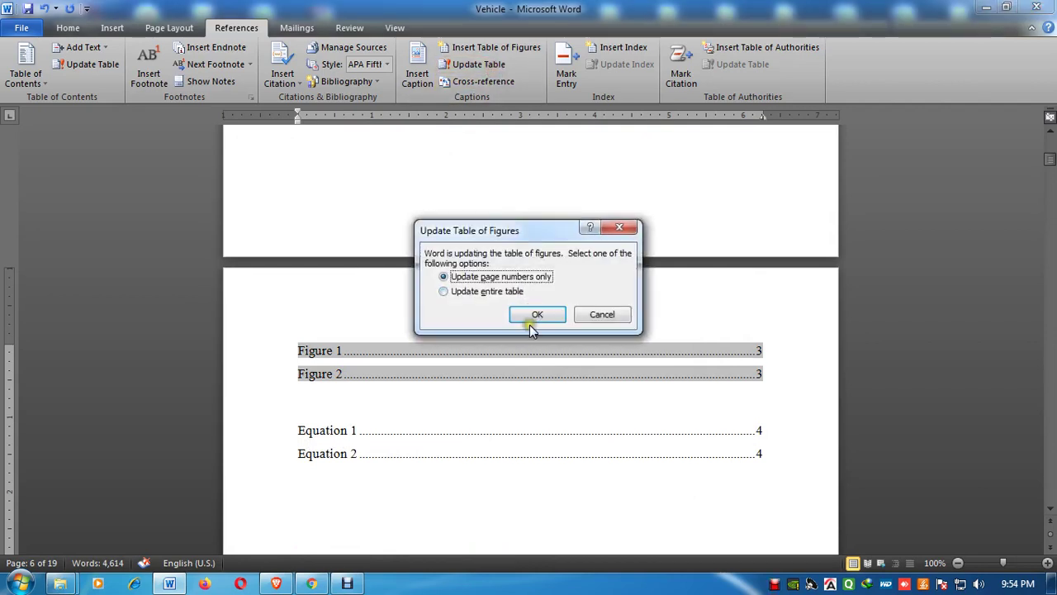
left_click(505, 291)
left_click(530, 315)
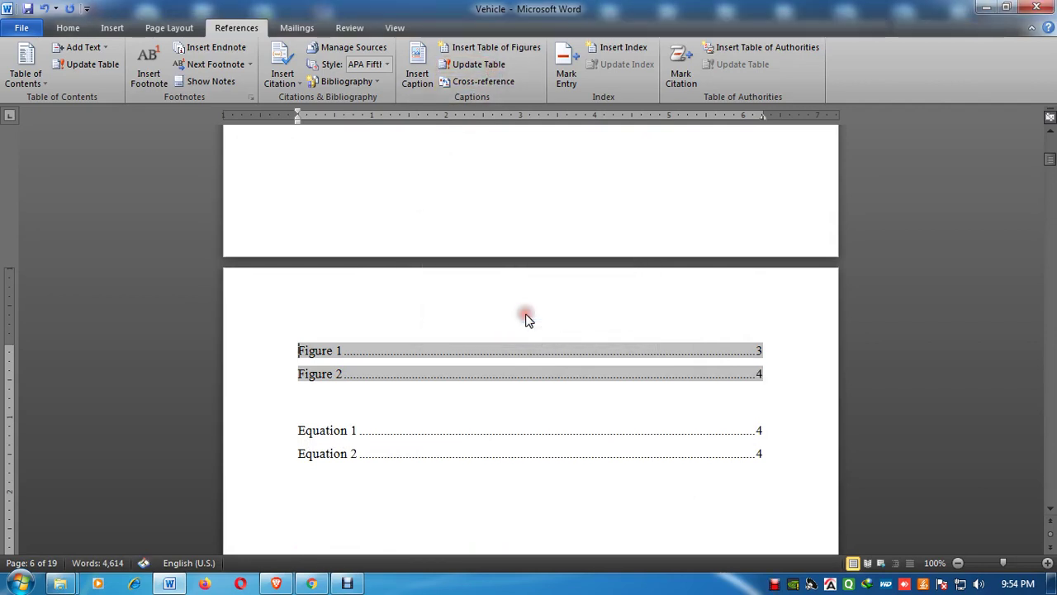
Step: Update the entire equations list to pages 5–6, then follow the Figure 1 entry to its page
left_click(715, 440)
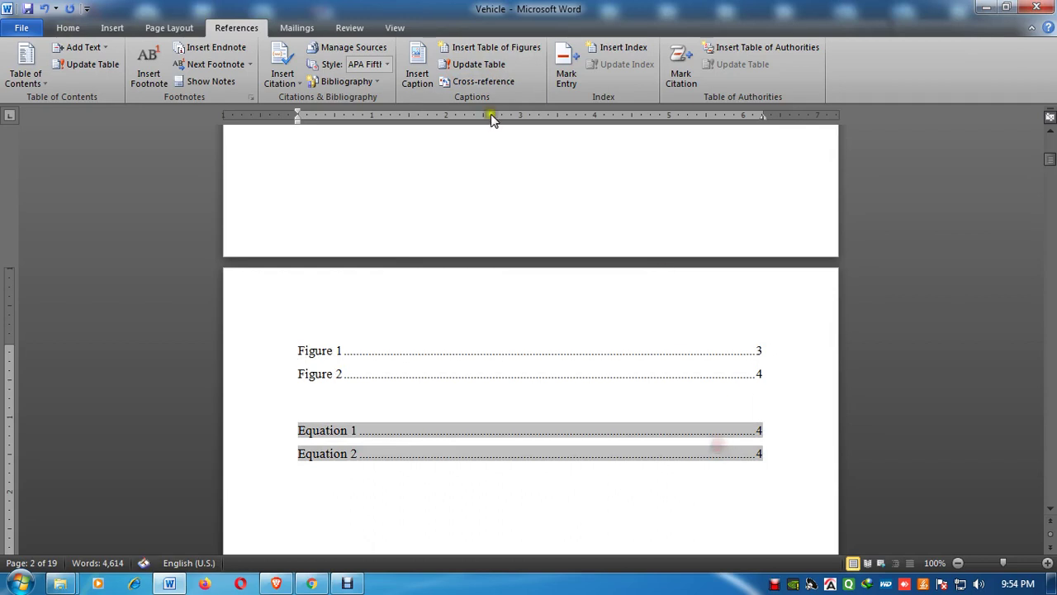
left_click(468, 66)
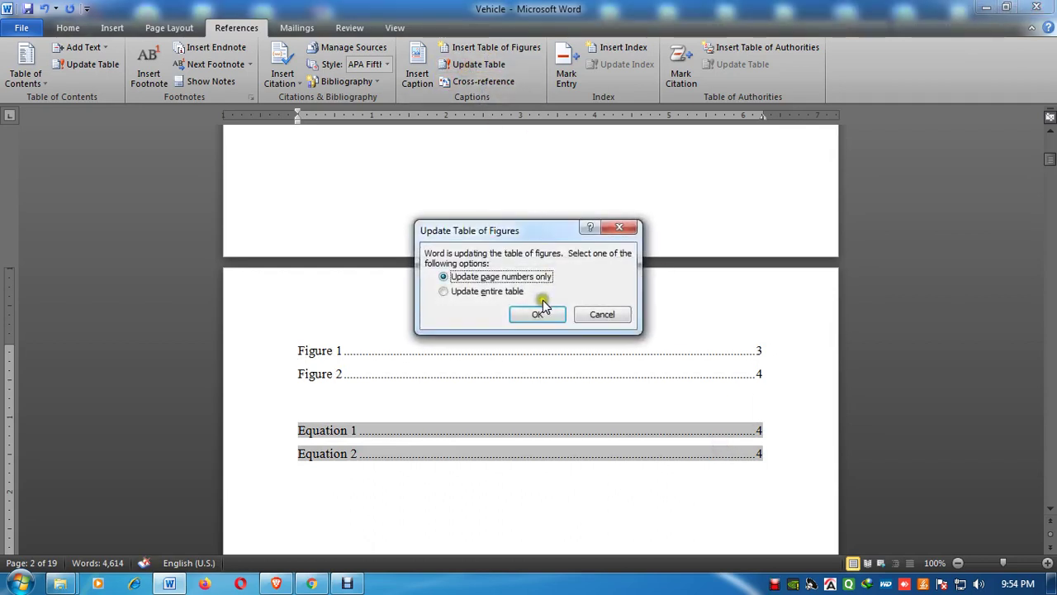
left_click(500, 293)
left_click(555, 321)
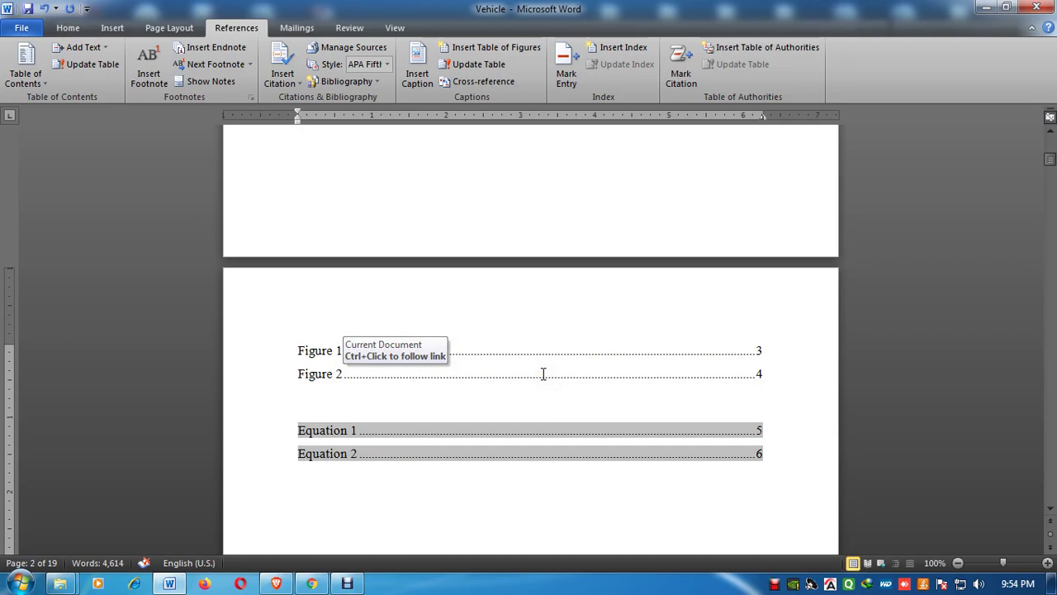
left_click(336, 350)
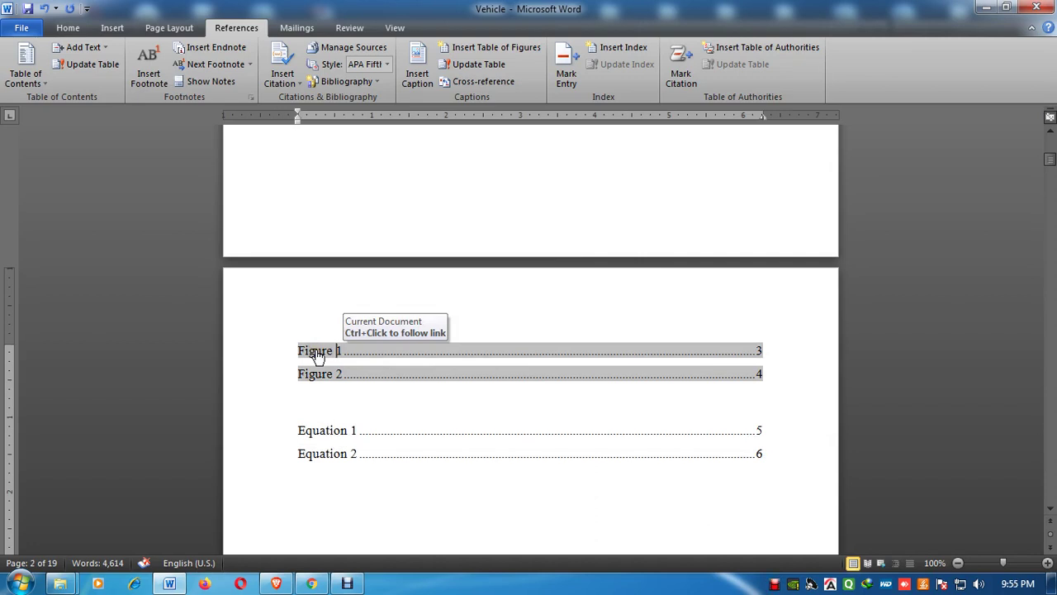
left_click(316, 352, "ctrl")
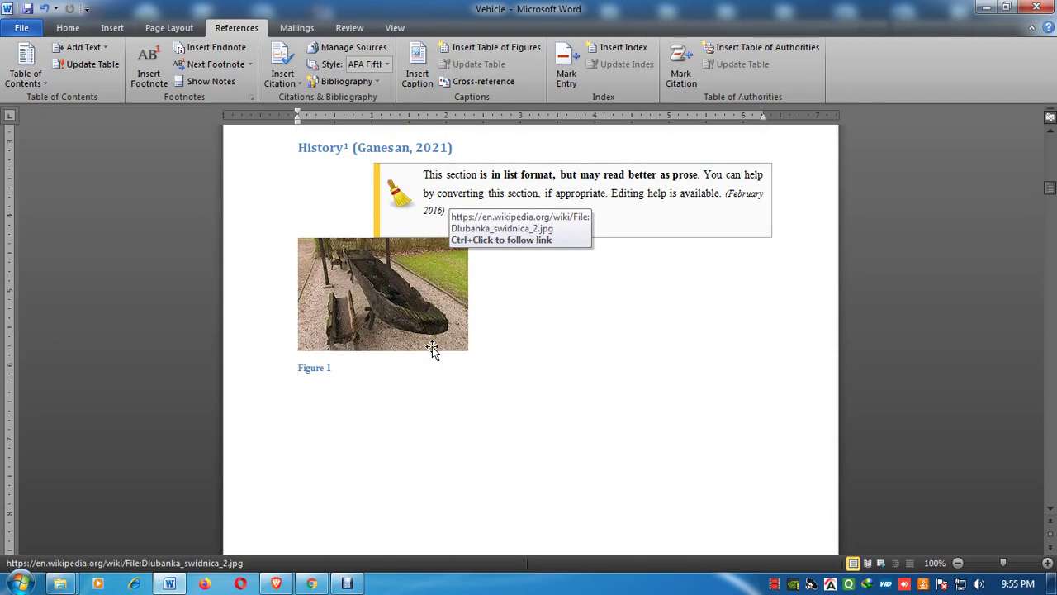
Step: Scroll past the equations and place the caret below the Equation 1 equation
scroll(542, 401, "down", 5)
scroll(542, 401, "down", 8)
scroll(542, 401, "down", 3)
scroll(542, 401, "down", 5)
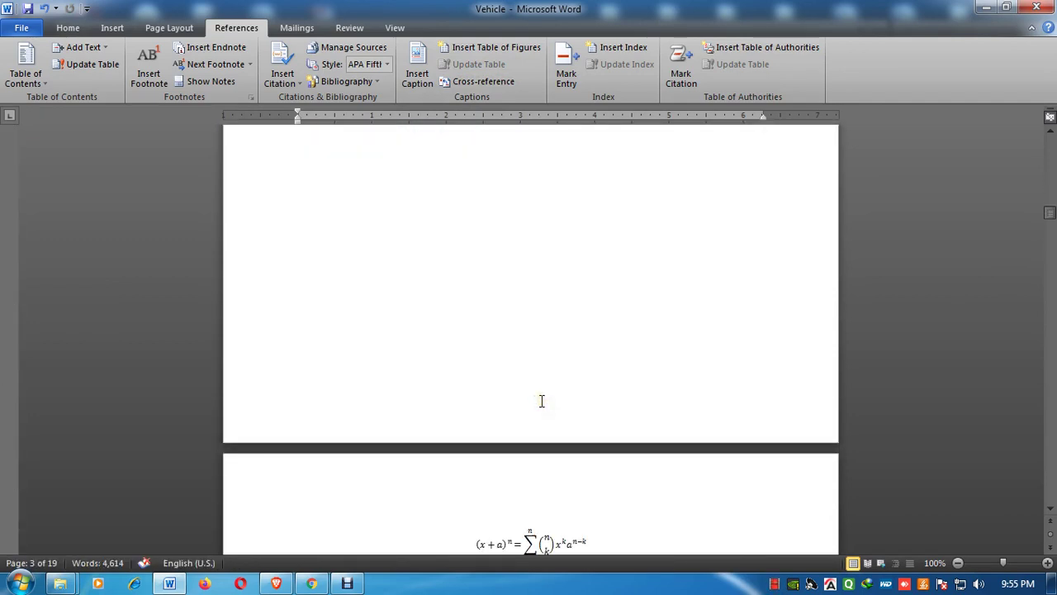
scroll(538, 401, "down", 6)
scroll(420, 425, "down", 3)
left_click(421, 313)
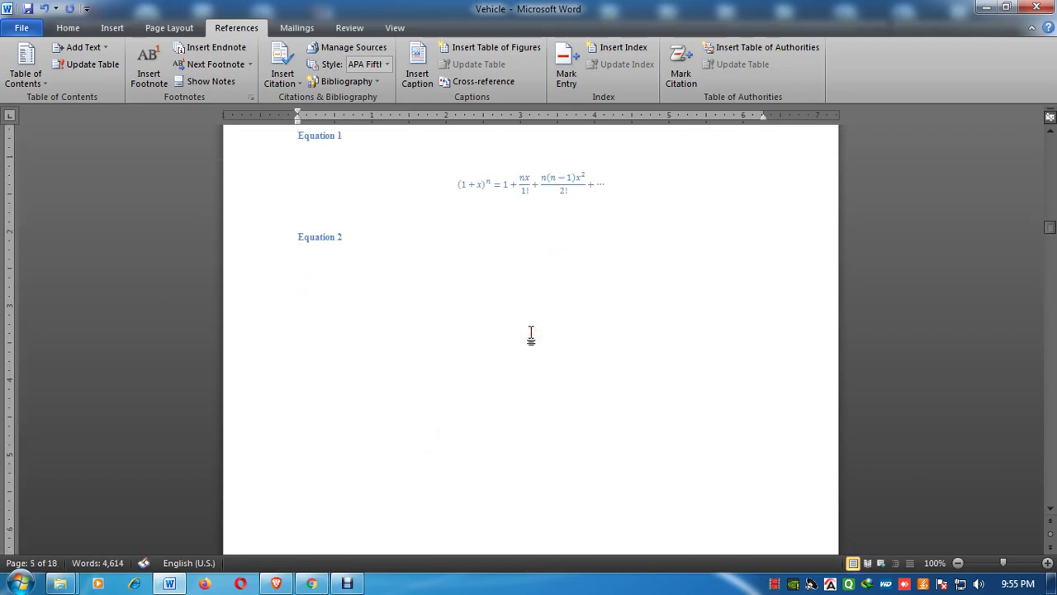
Step: Delete the extra blank line so the caret sits on blank page 8, where 'See' begins
key("Down")
key("Down")
key("Up")
key("Up")
key("Up")
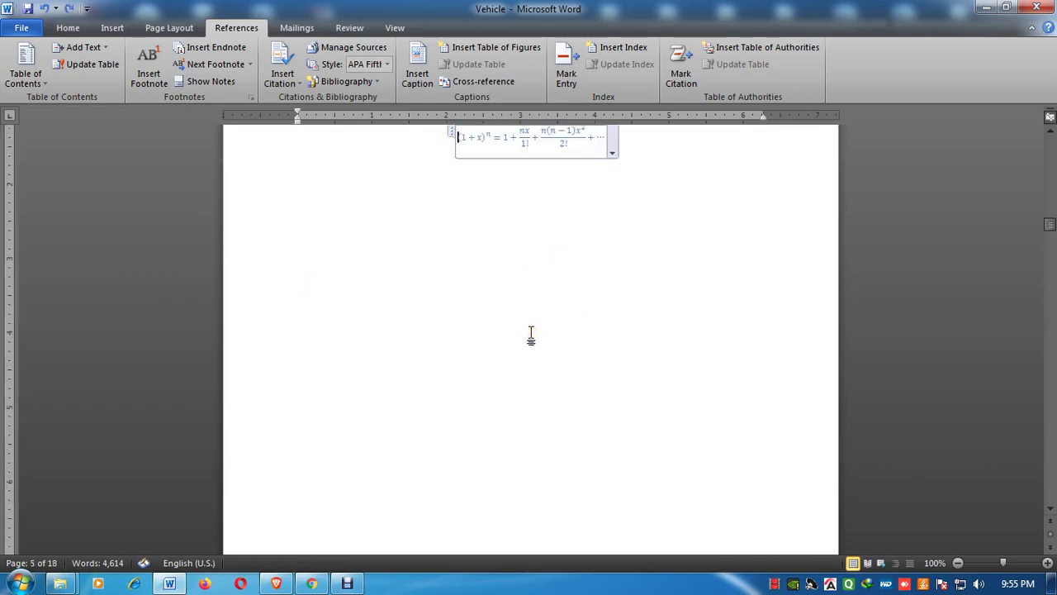
key("Down")
key("Down")
key("Down")
key("Up")
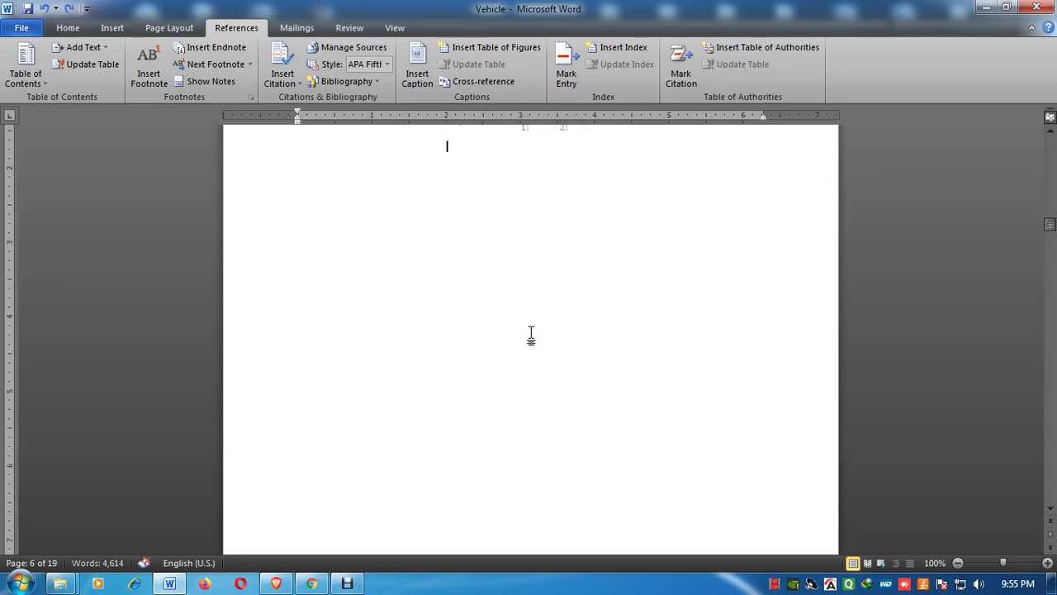
key("Down")
key("shift+Down")
key("Delete")
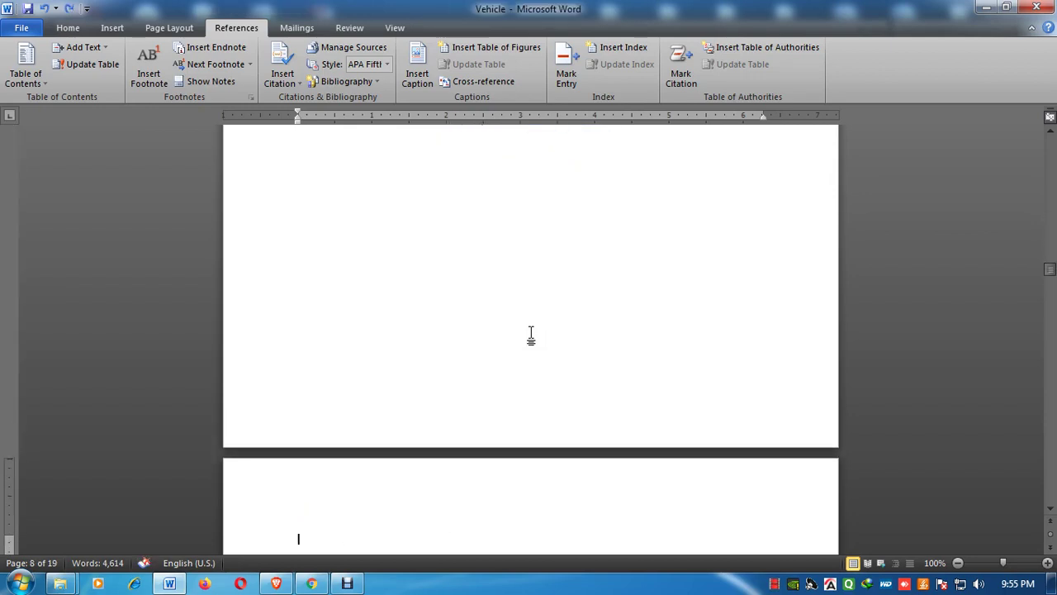
scroll(531, 334, "down", 4)
scroll(554, 341, "down", 2)
type("See")
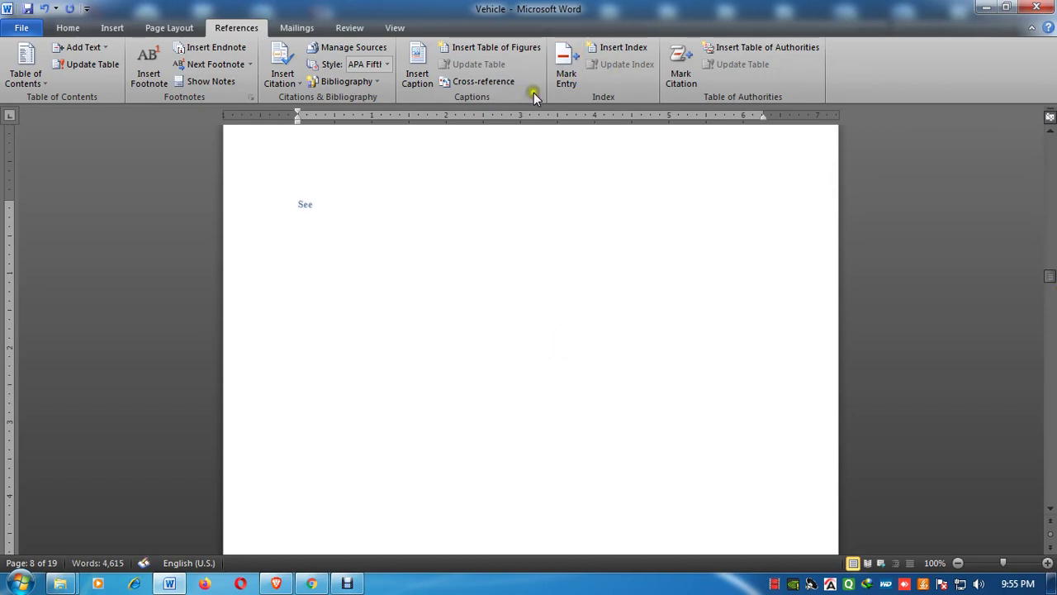
Step: Insert an Equation-type cross-reference to Equation 1 after 'See'
left_click(510, 87)
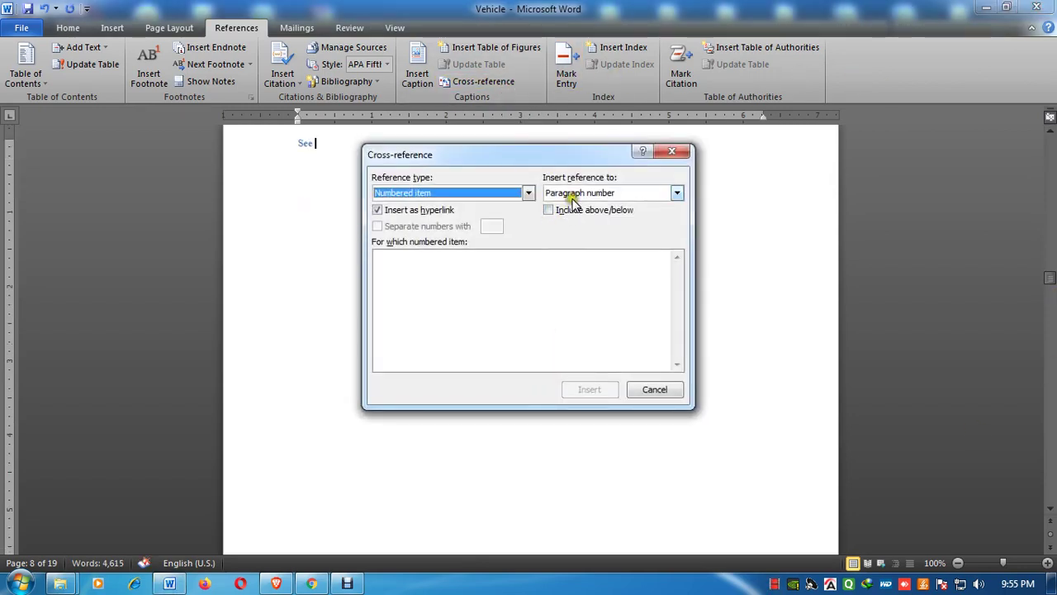
left_click(571, 197)
left_click(571, 198)
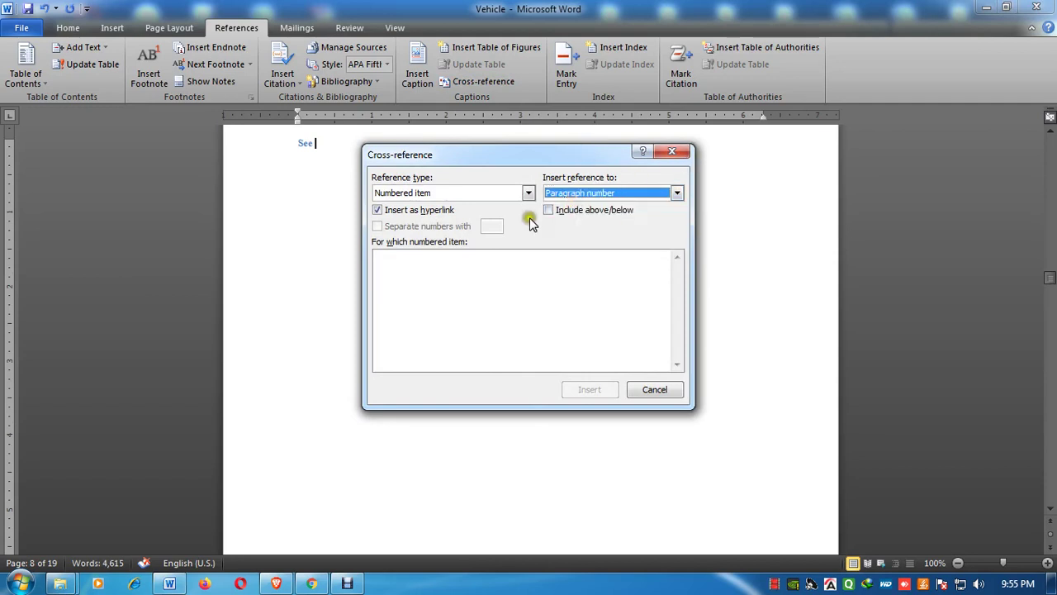
left_click(568, 193)
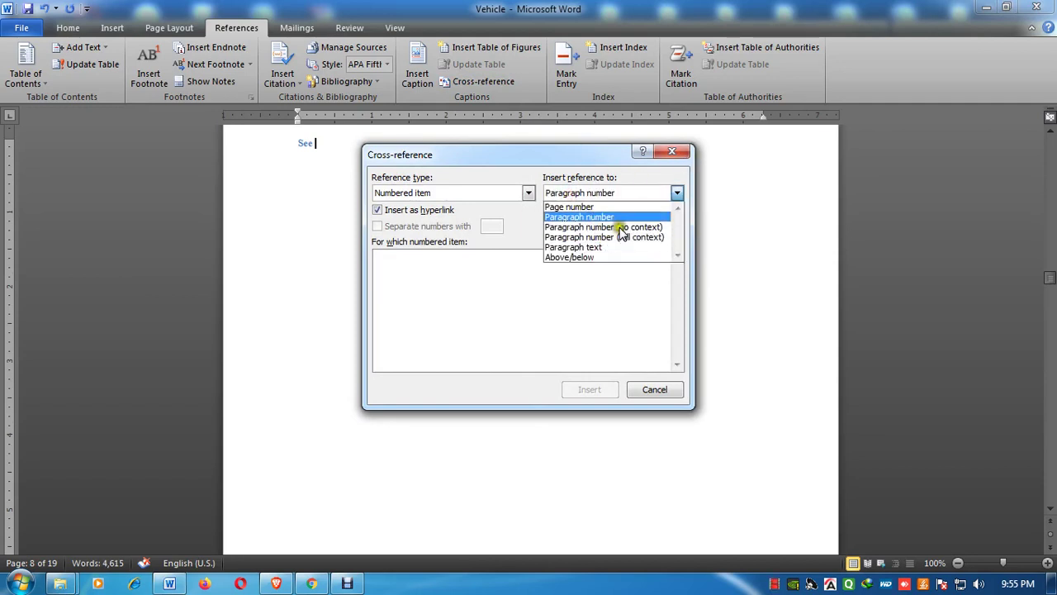
left_click(474, 188)
left_click(478, 192)
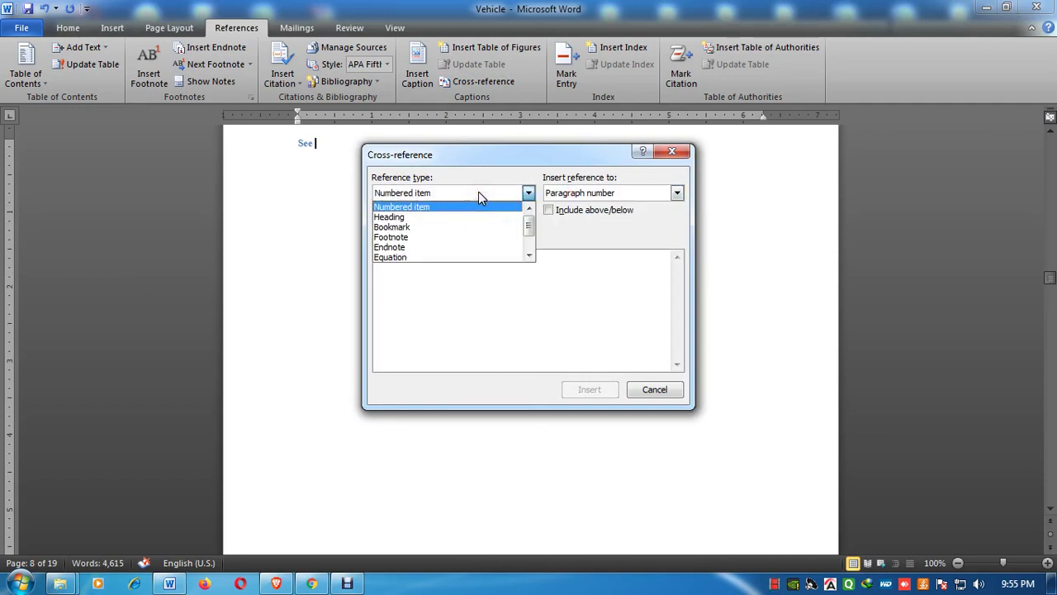
scroll(529, 251, "down", 2)
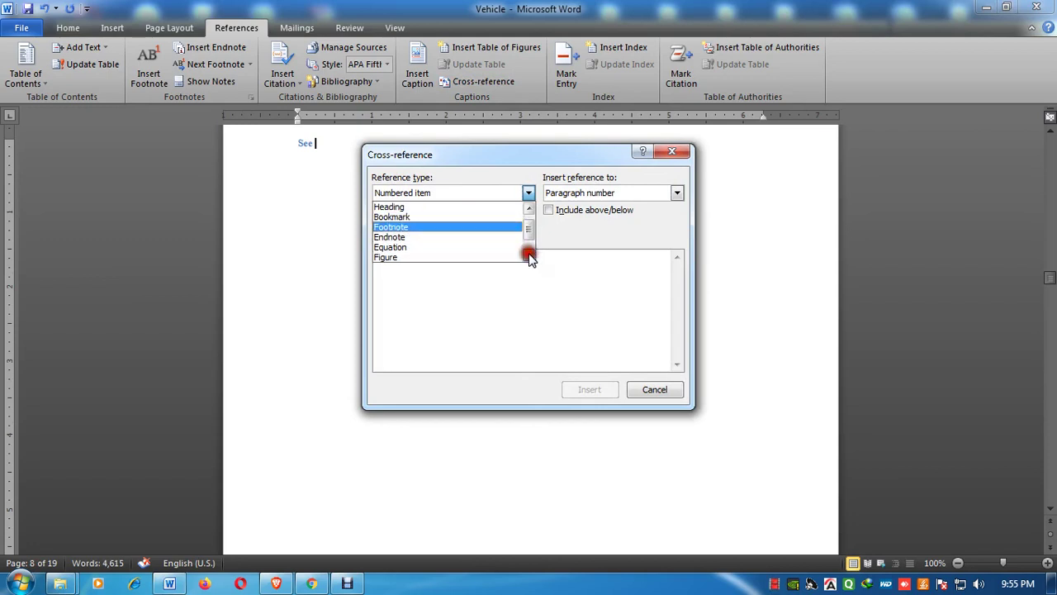
left_click(446, 235)
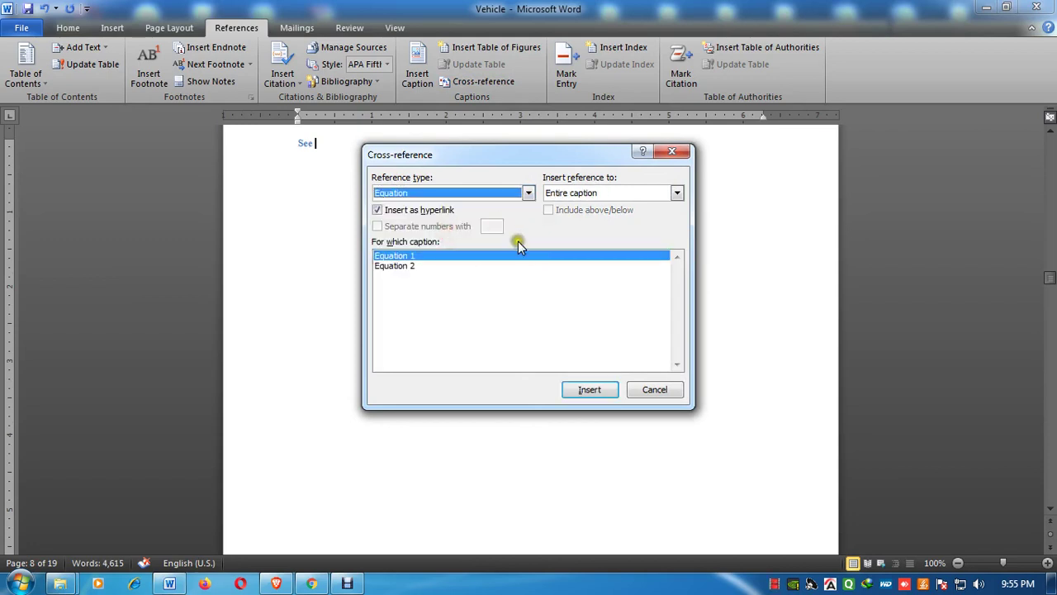
left_click(587, 389)
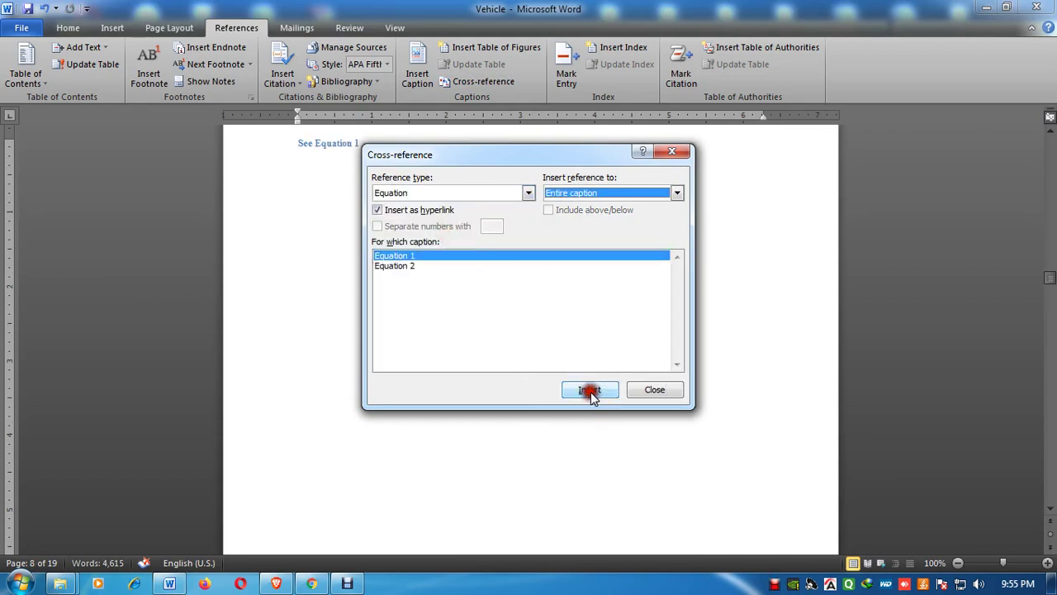
left_click(667, 391)
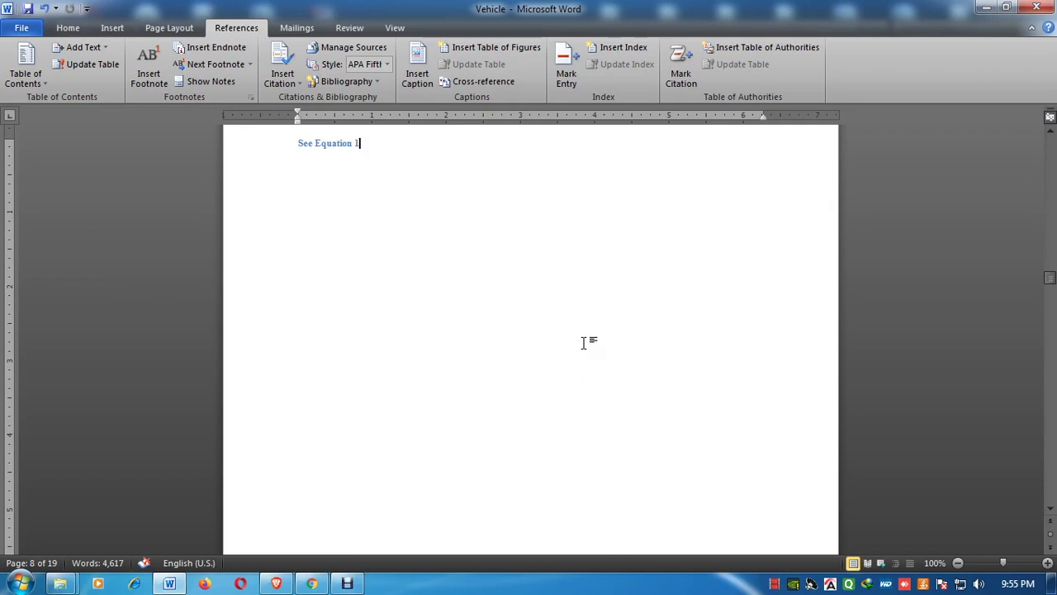
Step: Follow the 'See Equation 1' link to the Equation 1 caption on page 5
scroll(795, 279, "up", 3)
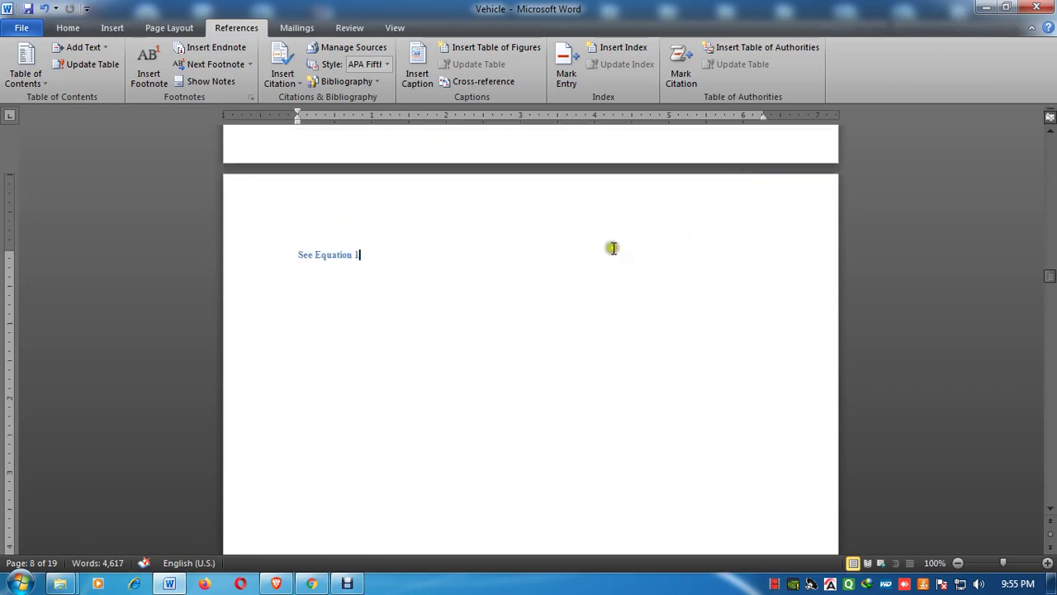
left_click(345, 256, "ctrl")
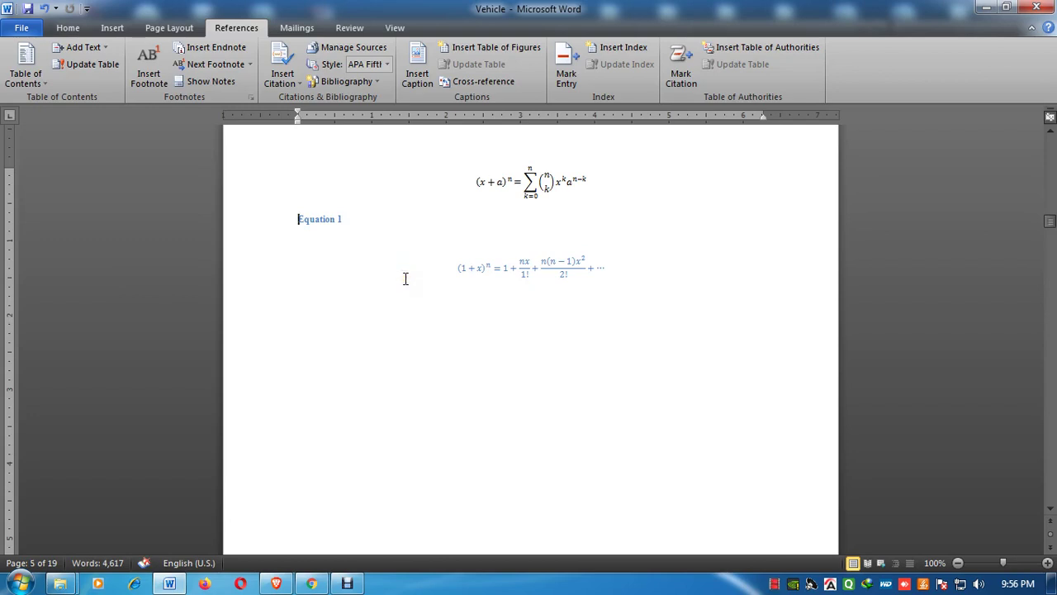